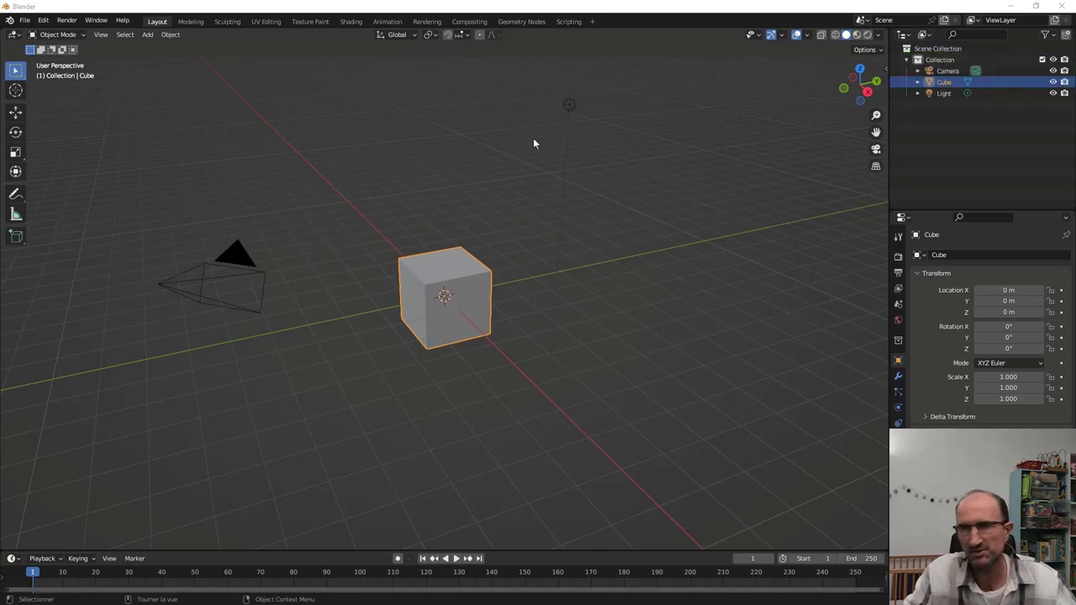
Zoom the view in and out on the default cube scene.
scroll(533, 139, down, 3)
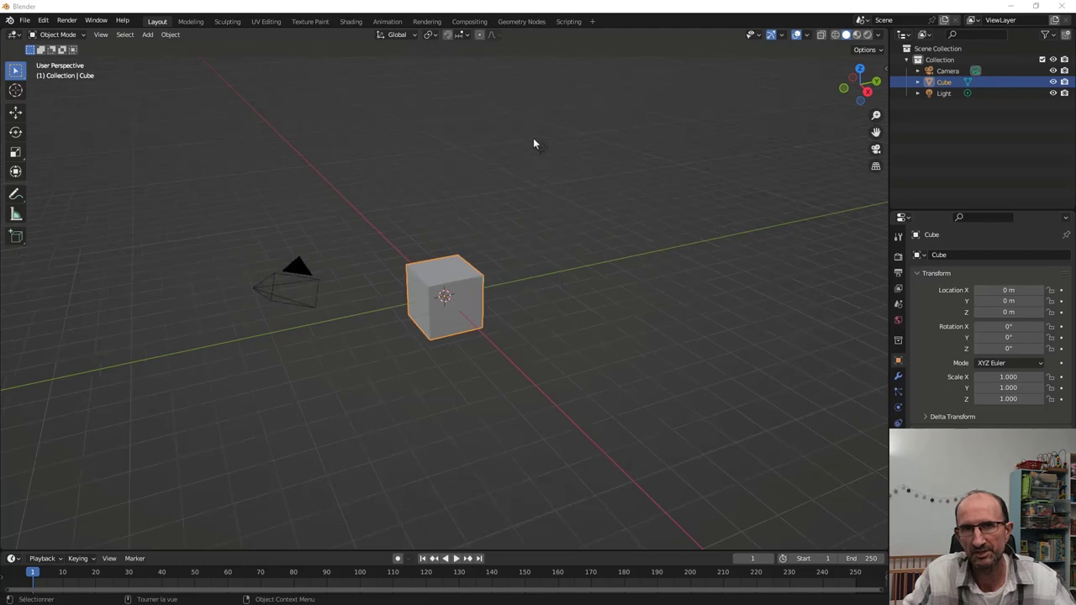
scroll(533, 150, up, 5)
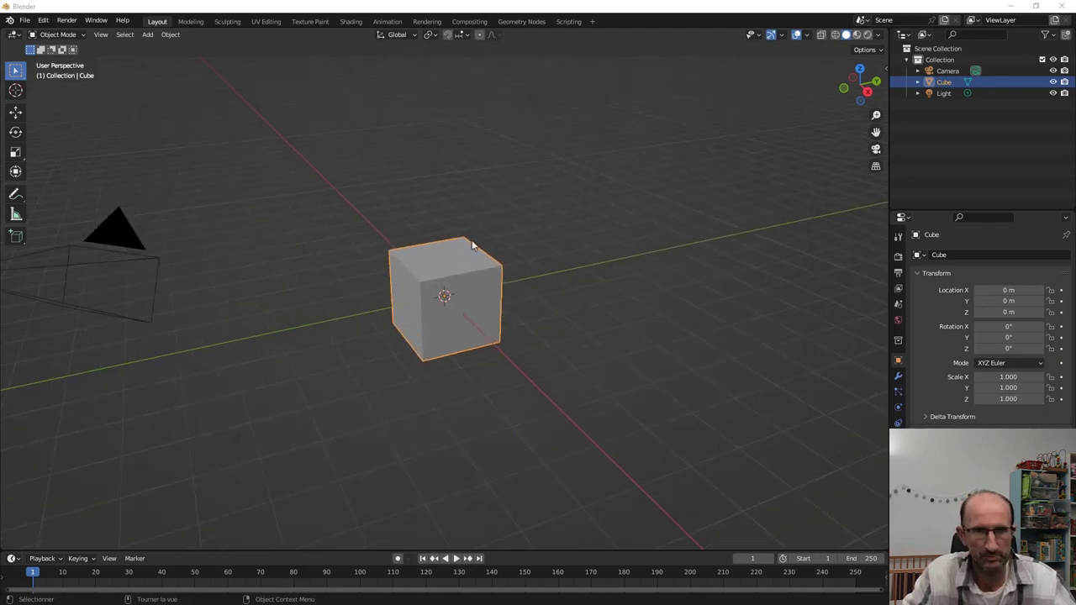
scroll(475, 244, down, 2)
scroll(501, 223, up, 2)
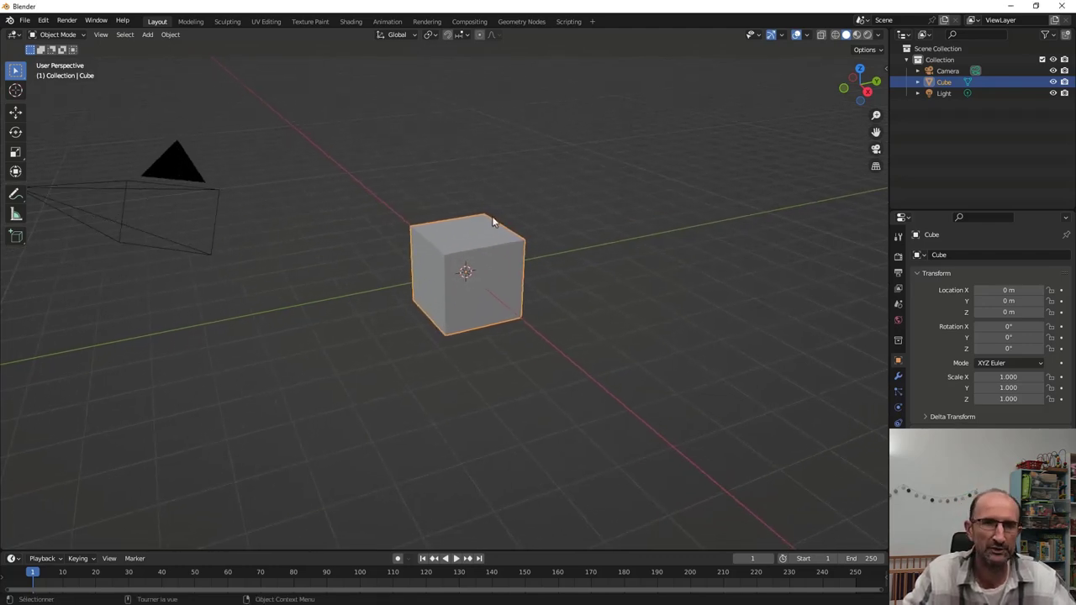
In Geometry Nodes, add a new node tree to the cube and cut its Input–Output link.
click(528, 22)
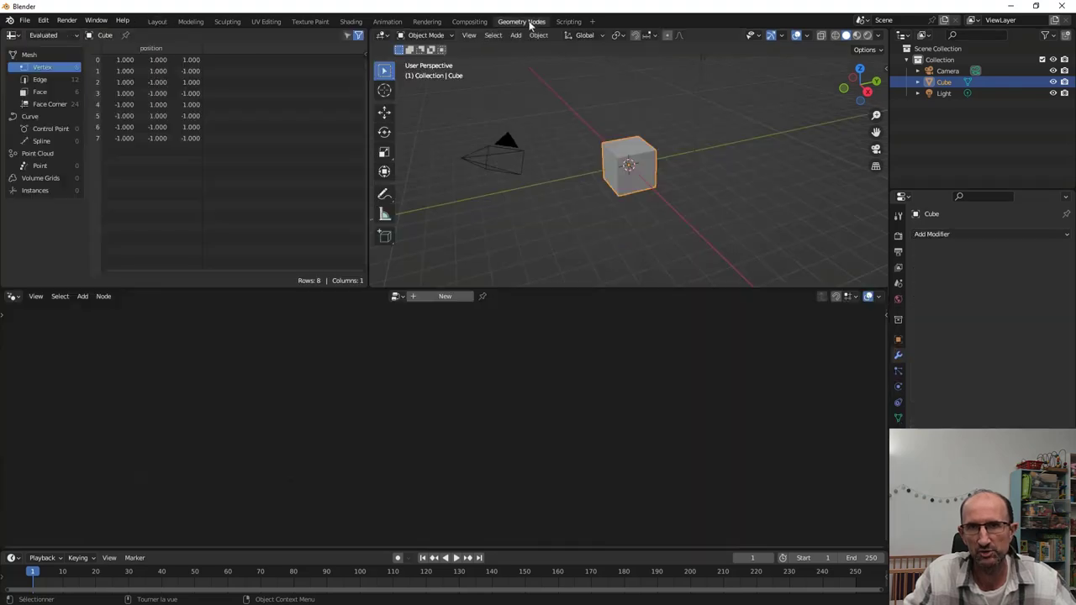
click(455, 296)
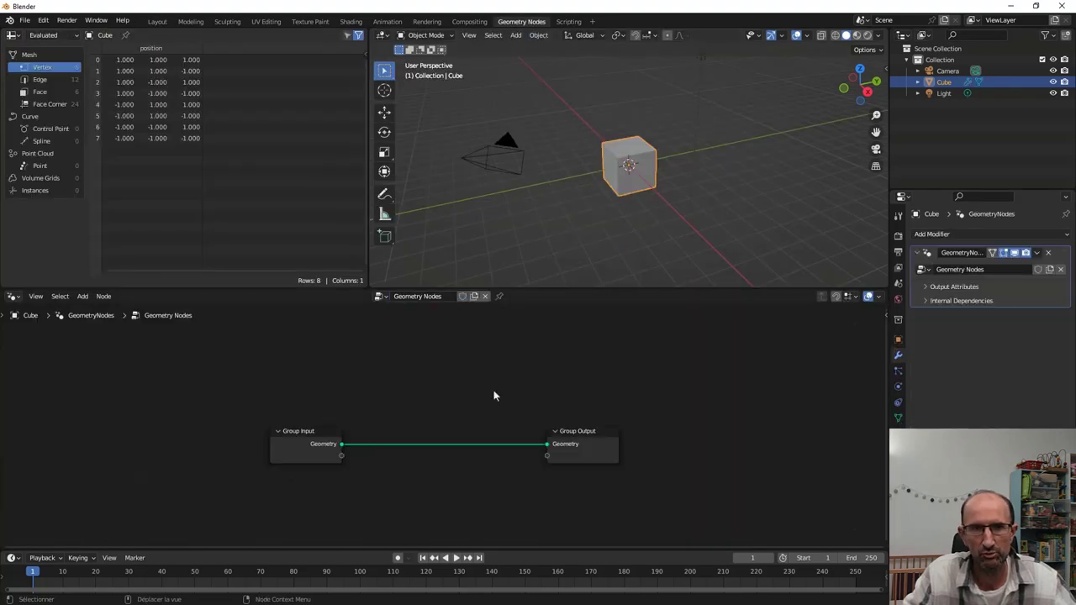
drag(587, 437, 598, 354)
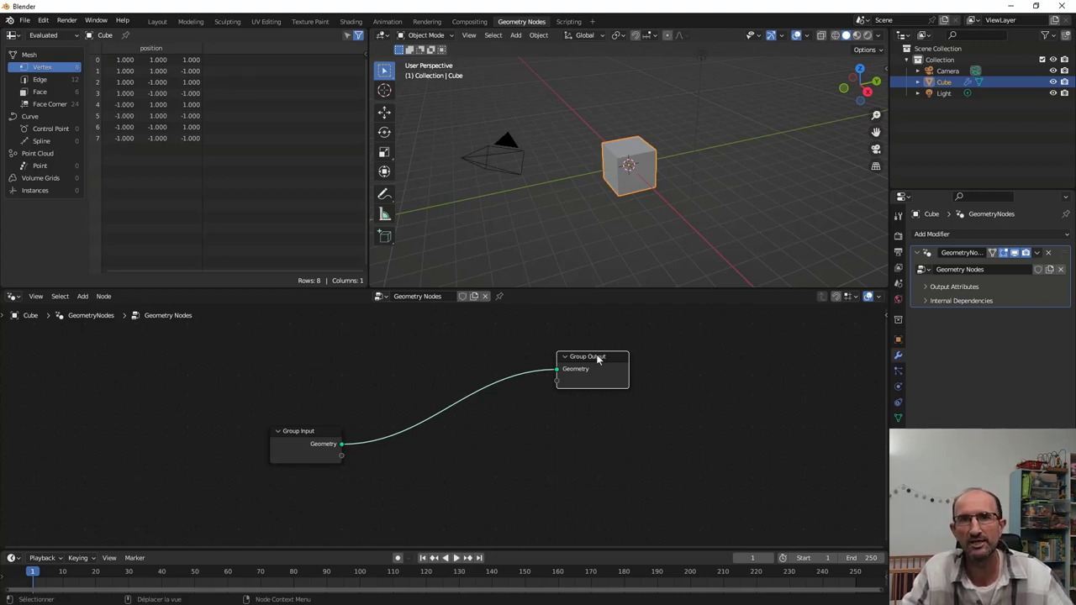
drag(602, 360, 604, 347)
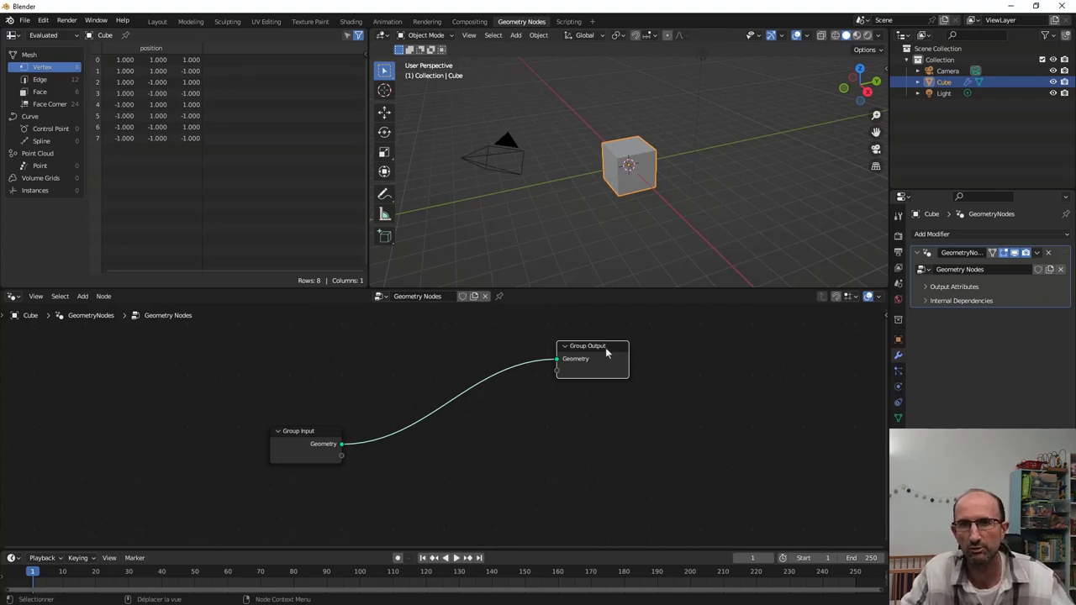
drag(607, 353, 608, 350)
ctrl+right_drag(437, 380, 451, 458)
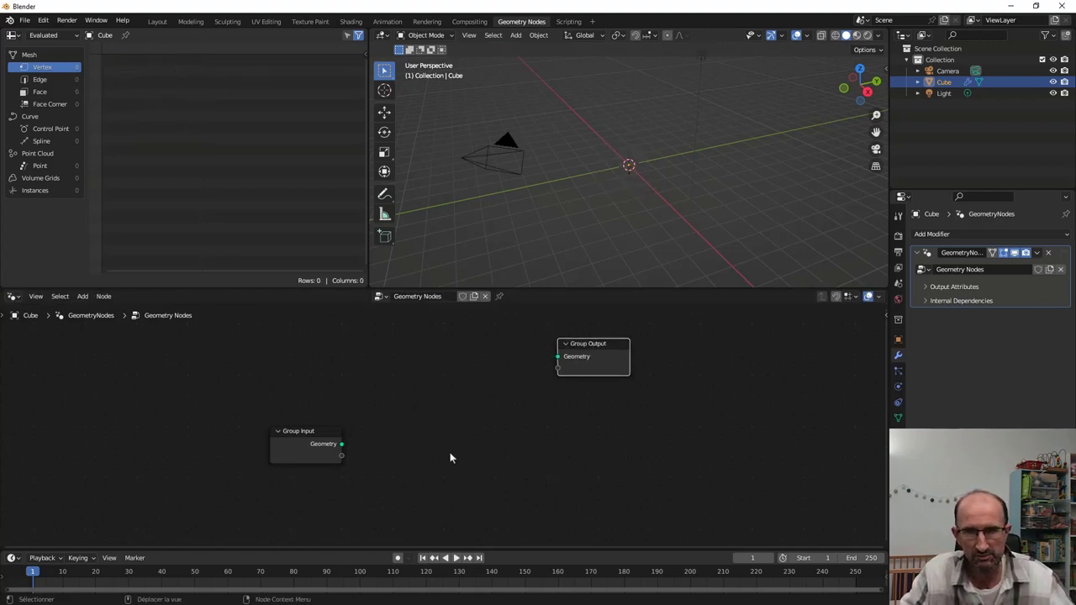
drag(317, 430, 298, 336)
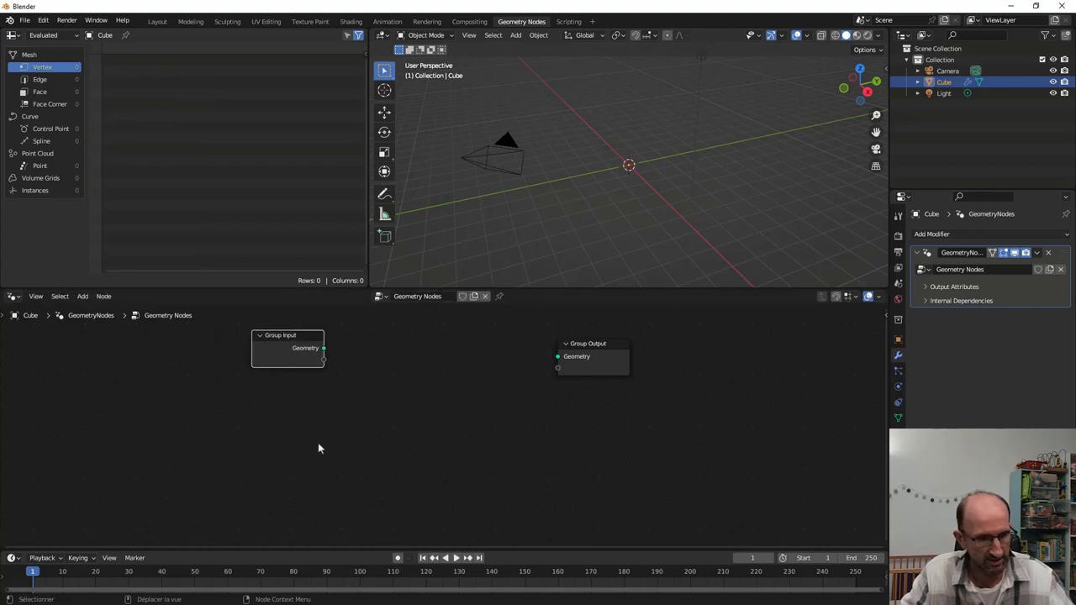
key(shift+a)
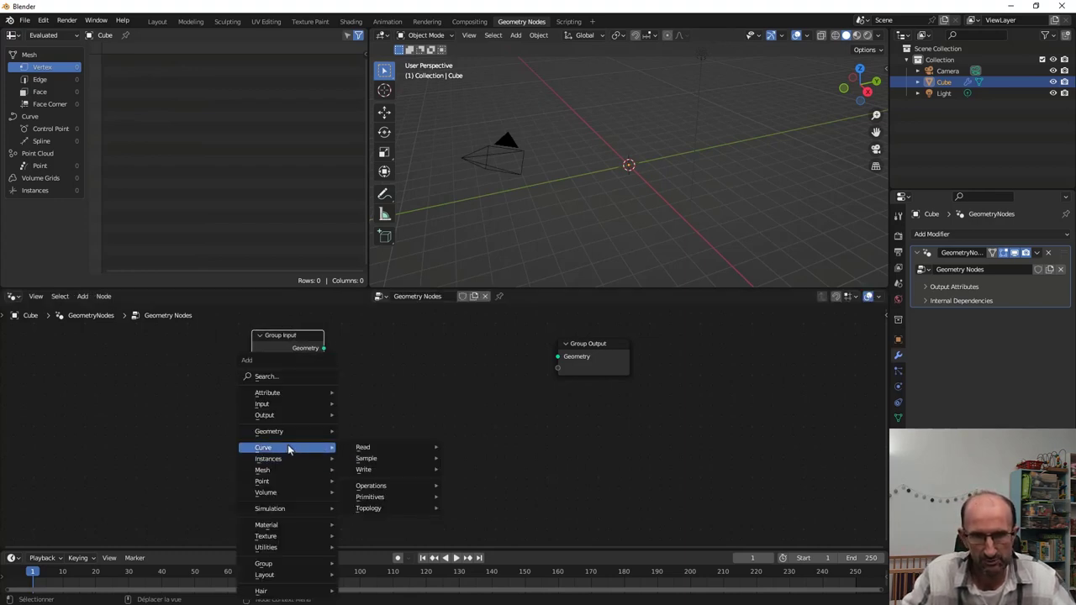
mouse_move(370, 497)
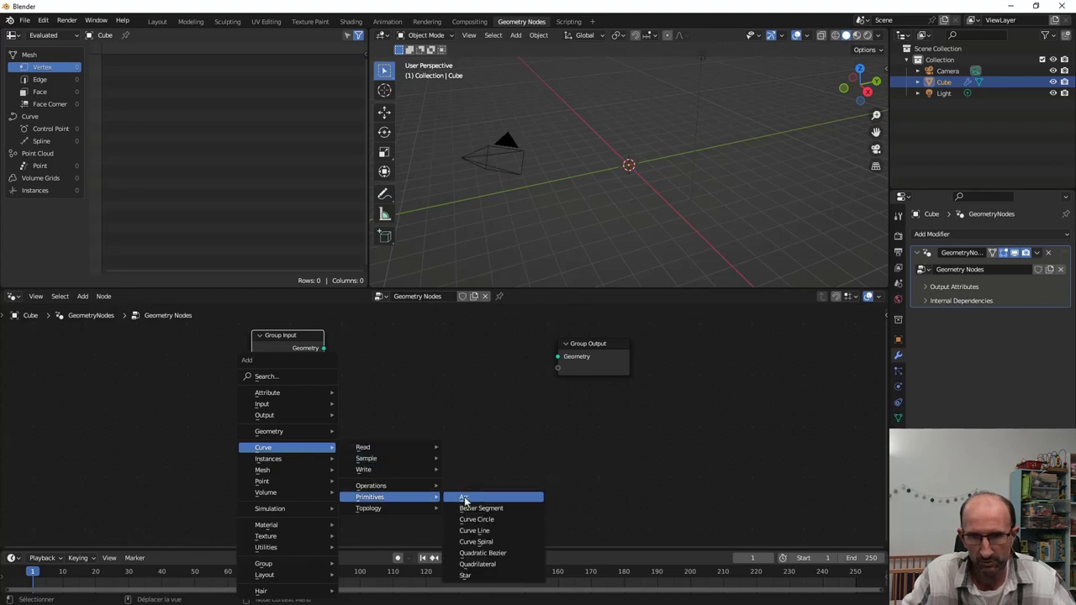
click(467, 575)
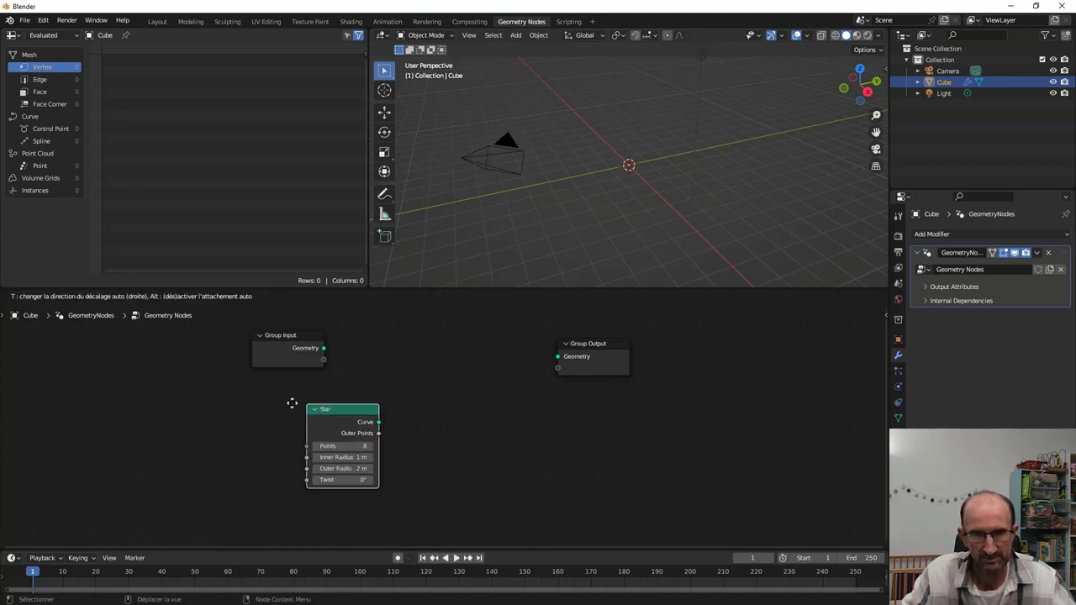
click(256, 383)
drag(331, 403, 558, 357)
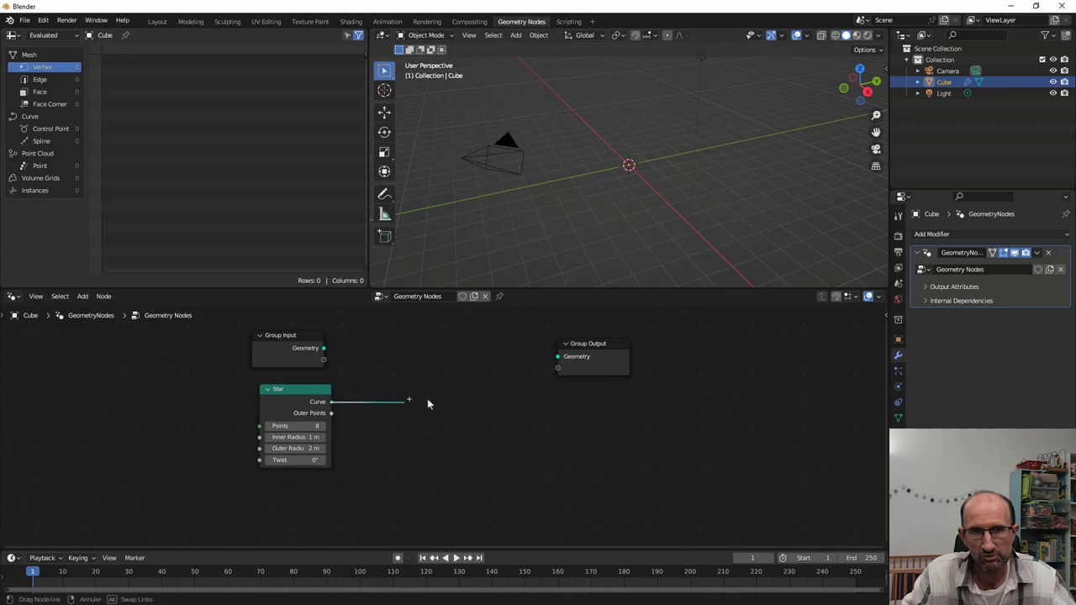
scroll(626, 187, up, 4)
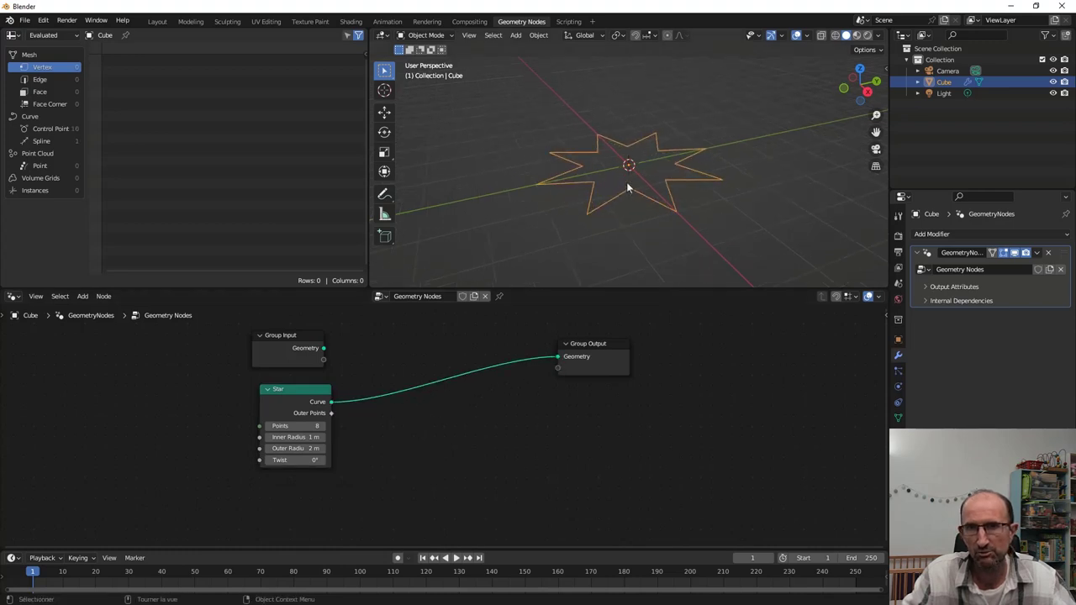
scroll(628, 189, up, 2)
scroll(628, 189, up, 2)
middle_drag(629, 189, 653, 218)
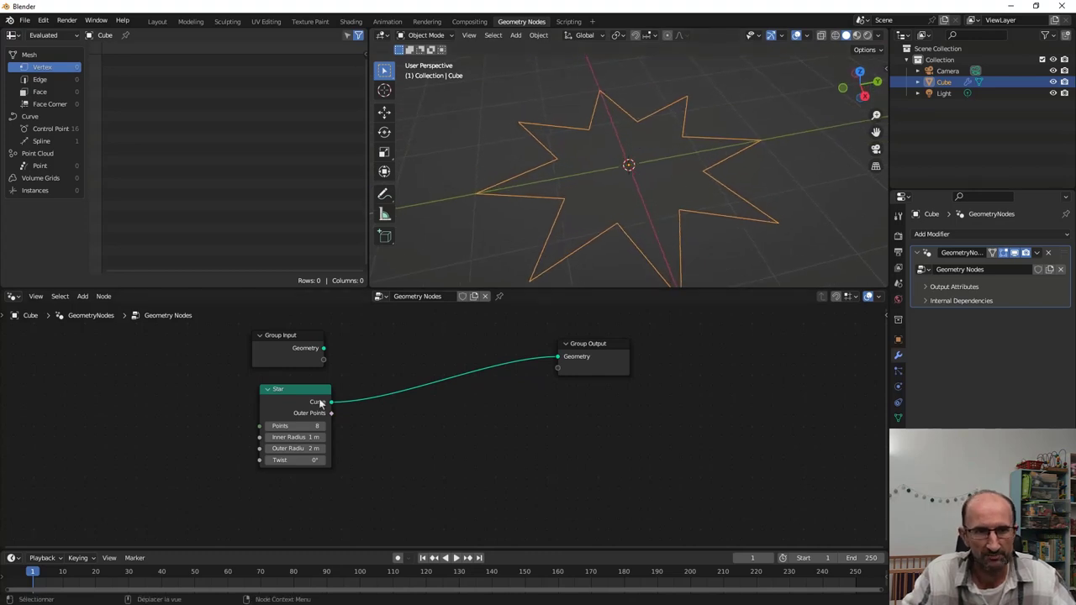
click(295, 426)
text(14)
key(Return)
mouse_move(294, 427)
mouse_down()
mouse_move(252, 426)
mouse_move(269, 437)
mouse_up()
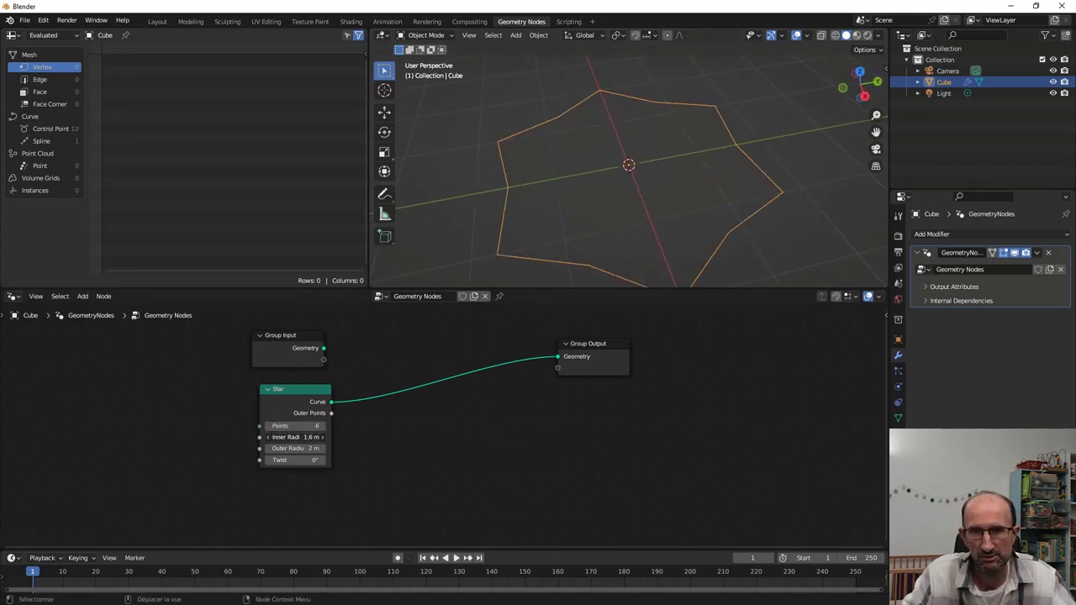
click(289, 449)
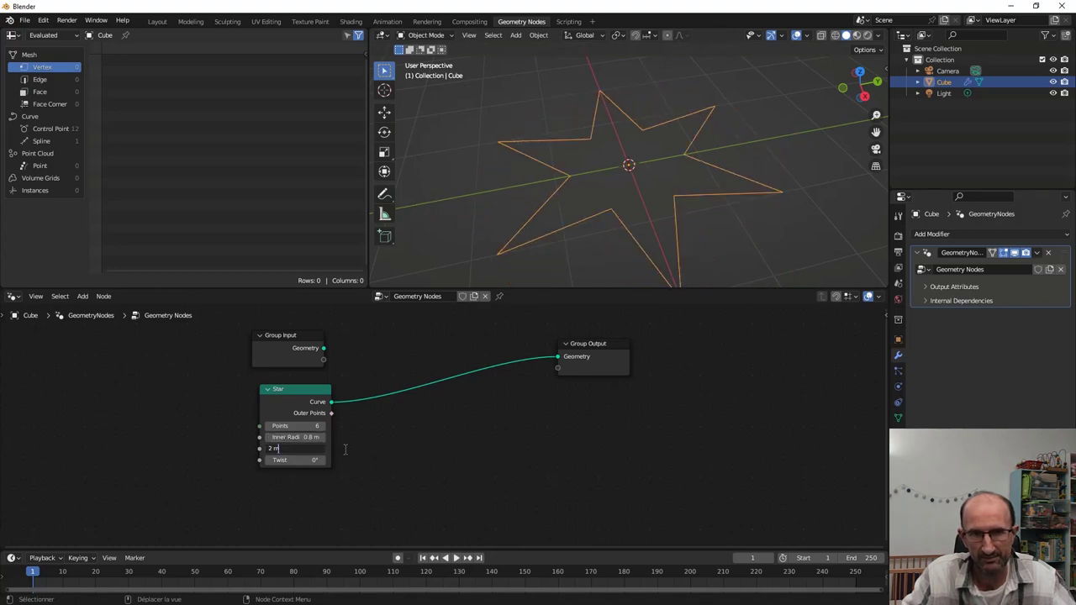
key(Return)
mouse_move(290, 449)
mouse_down()
mouse_move(290, 462)
mouse_move(353, 461)
mouse_up()
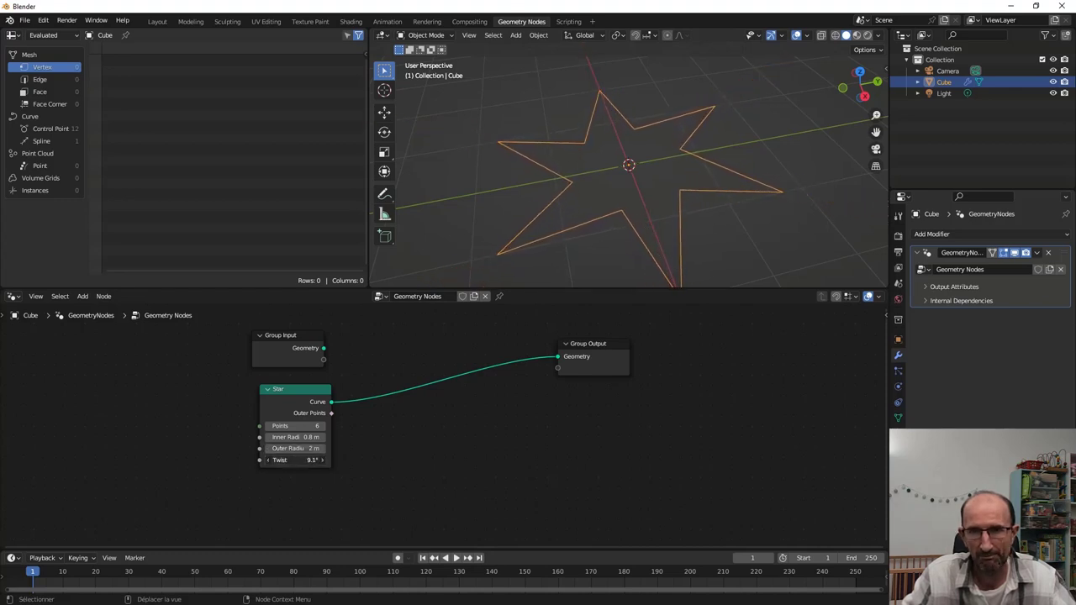
drag(354, 462, 310, 446)
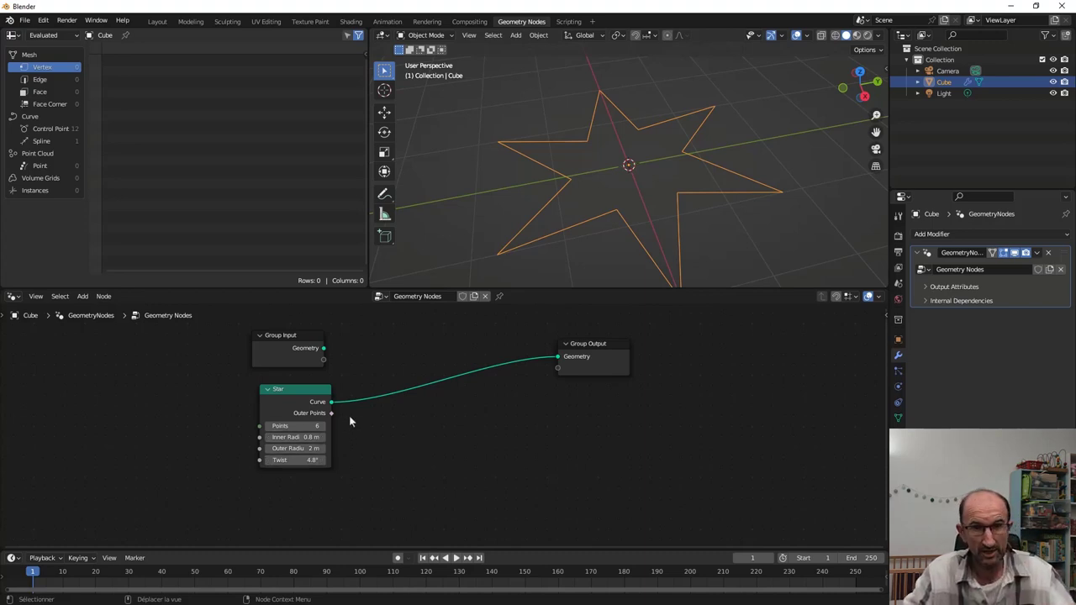
scroll(445, 459, up, 1)
scroll(454, 462, down, 1)
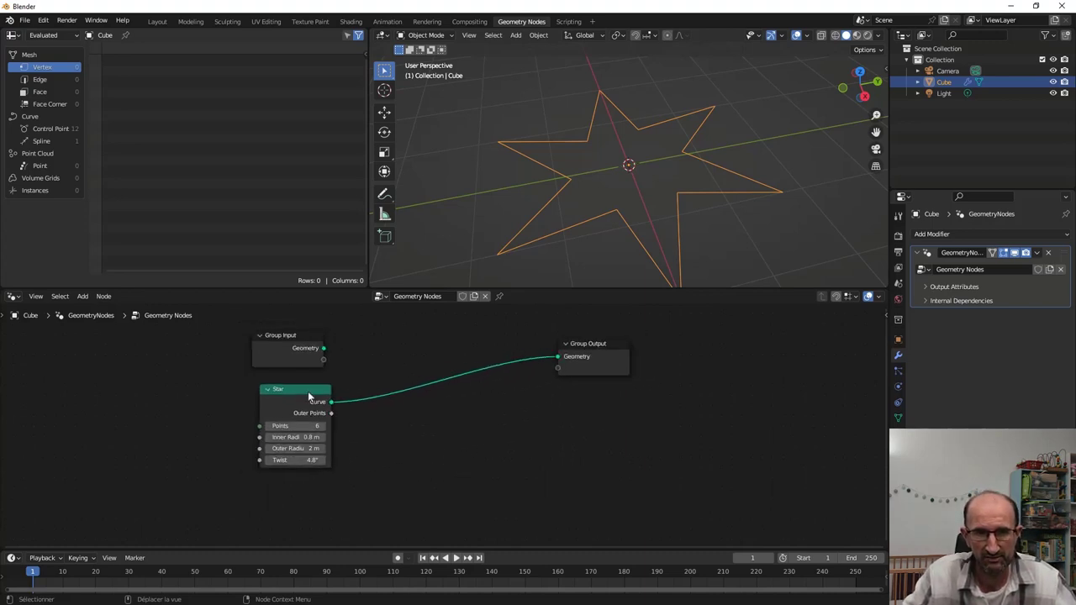
click(308, 391)
Replace the Star node with a new Star curve wired straight to Group Output.
key(Delete)
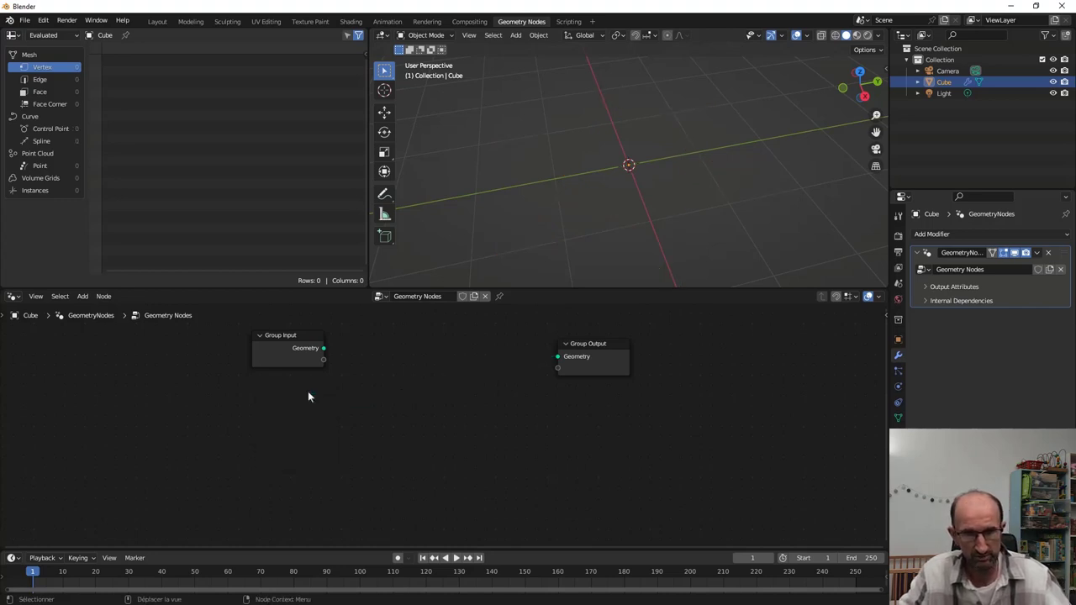
key(shift+a)
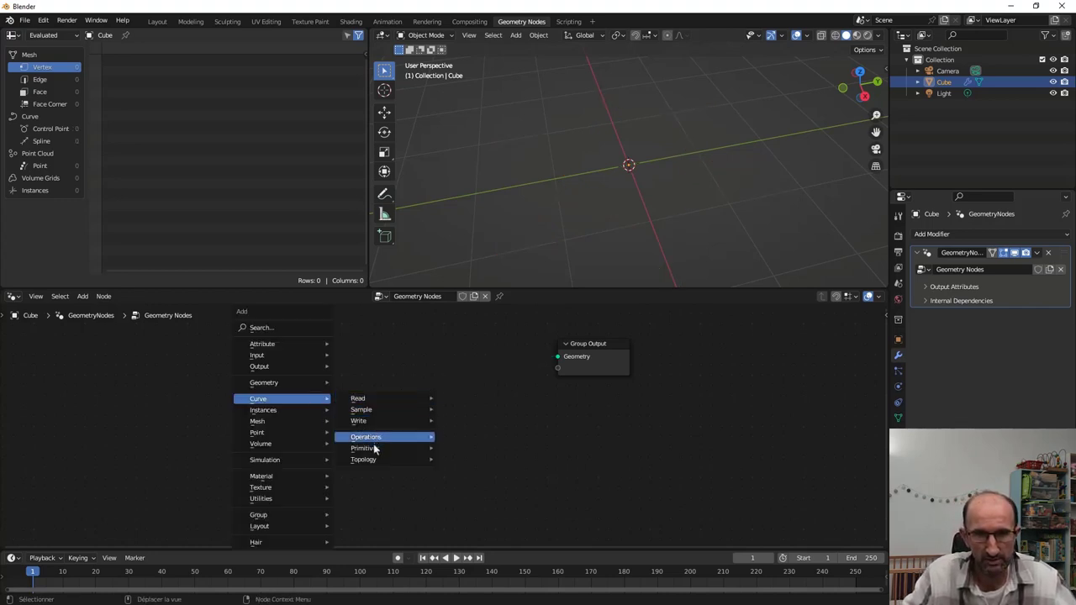
mouse_move(364, 448)
click(467, 527)
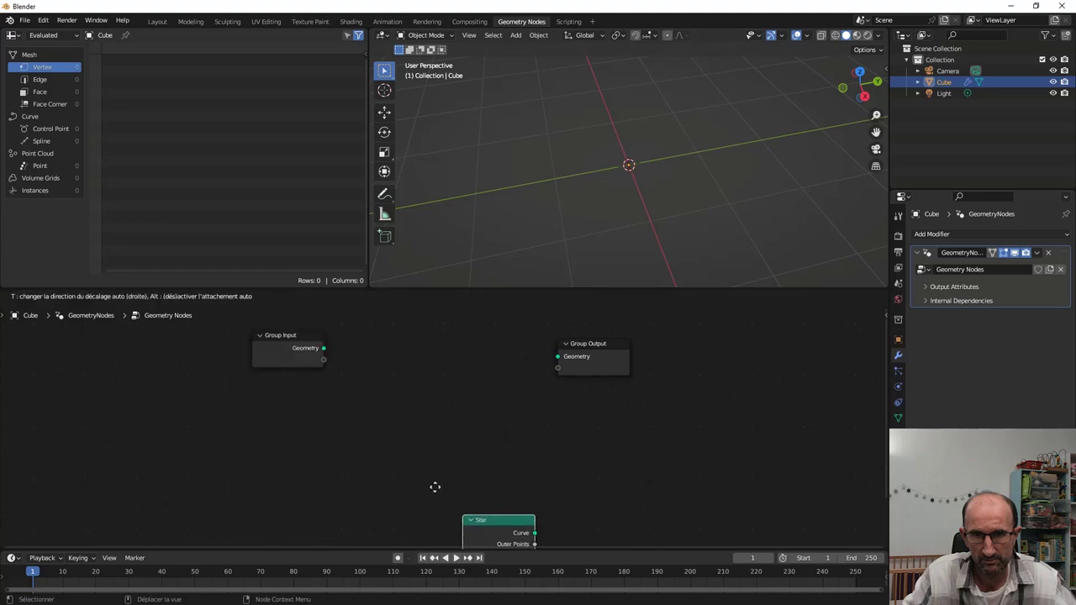
click(253, 403)
mouse_move(323, 418)
mouse_down()
mouse_move(558, 357)
mouse_move(753, 342)
mouse_up()
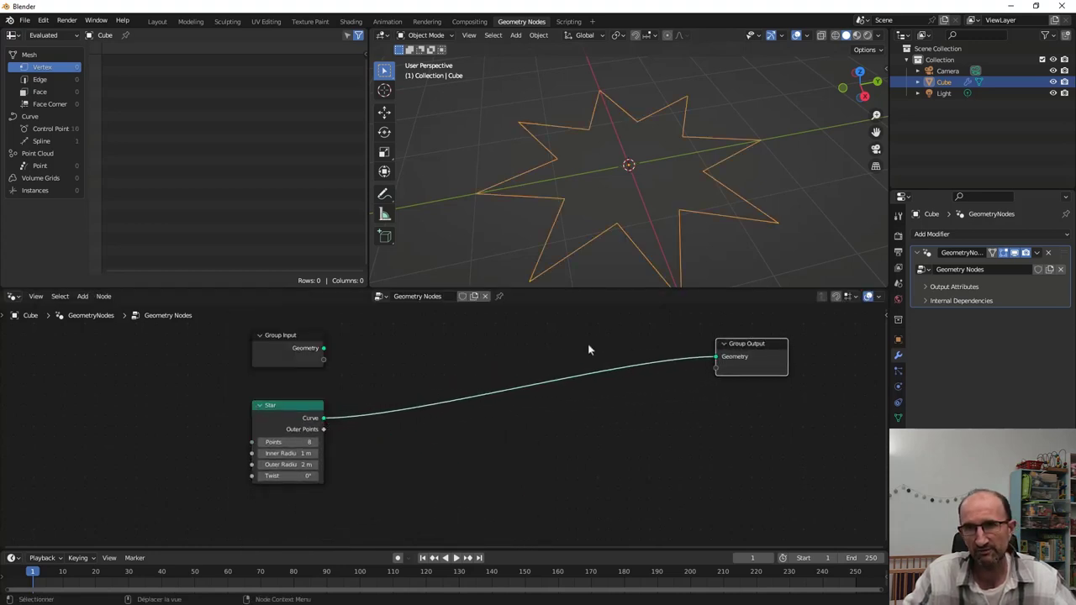
scroll(588, 344, down, 1)
scroll(623, 206, down, 1)
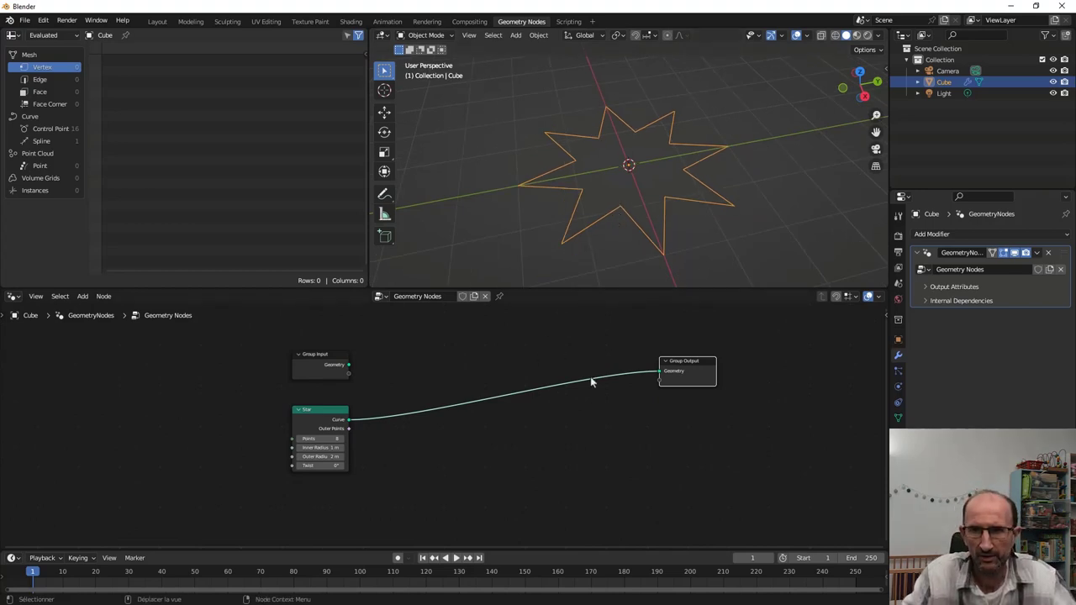
drag(688, 367, 700, 365)
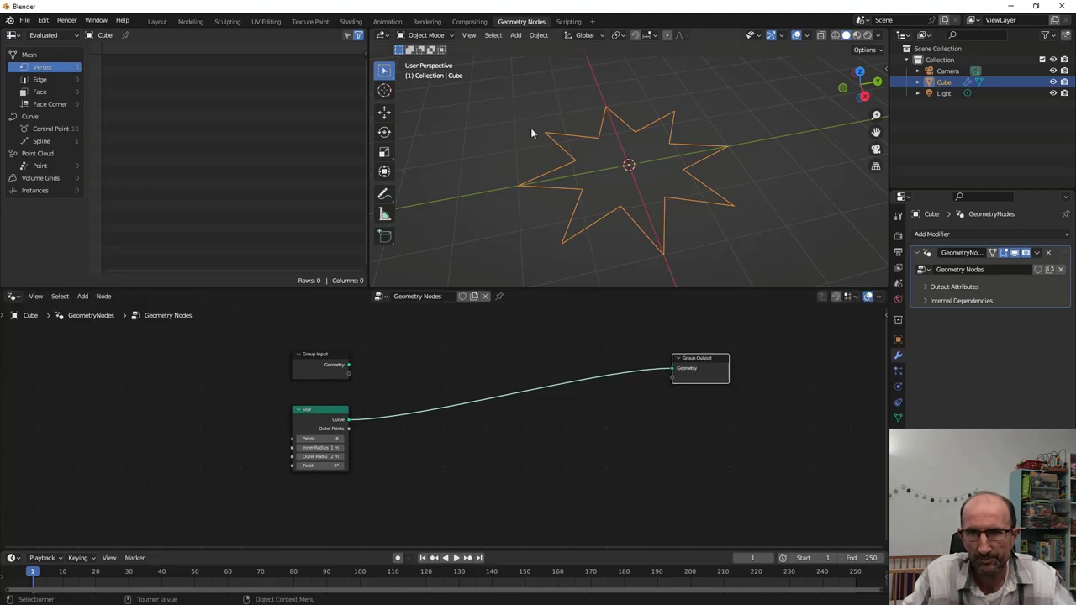
Insert an Instance on Points node between the Star and Group Output.
key(shift+a)
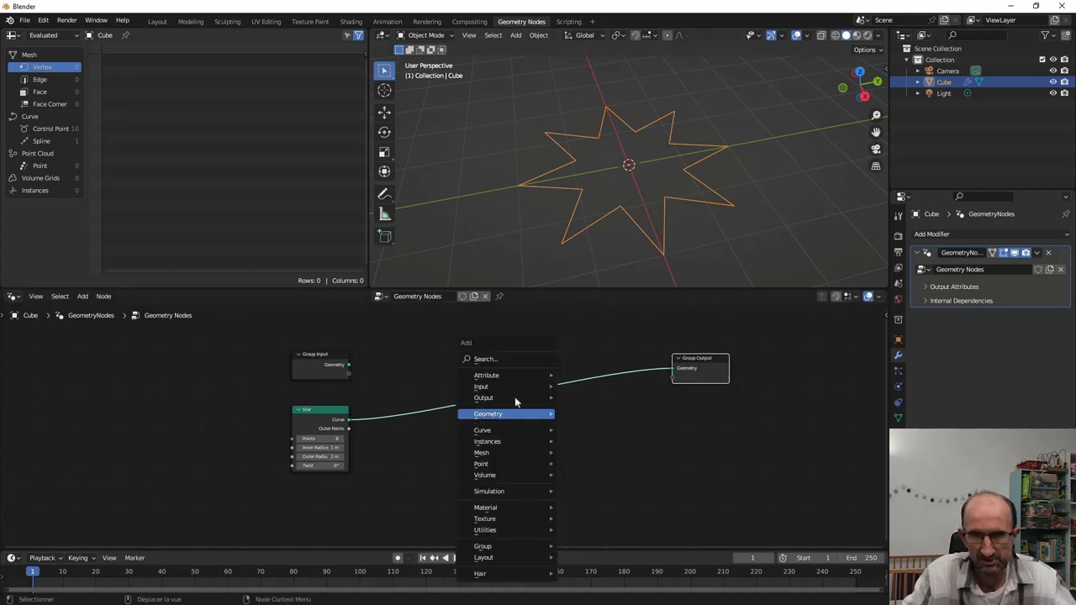
click(506, 361)
text(in)
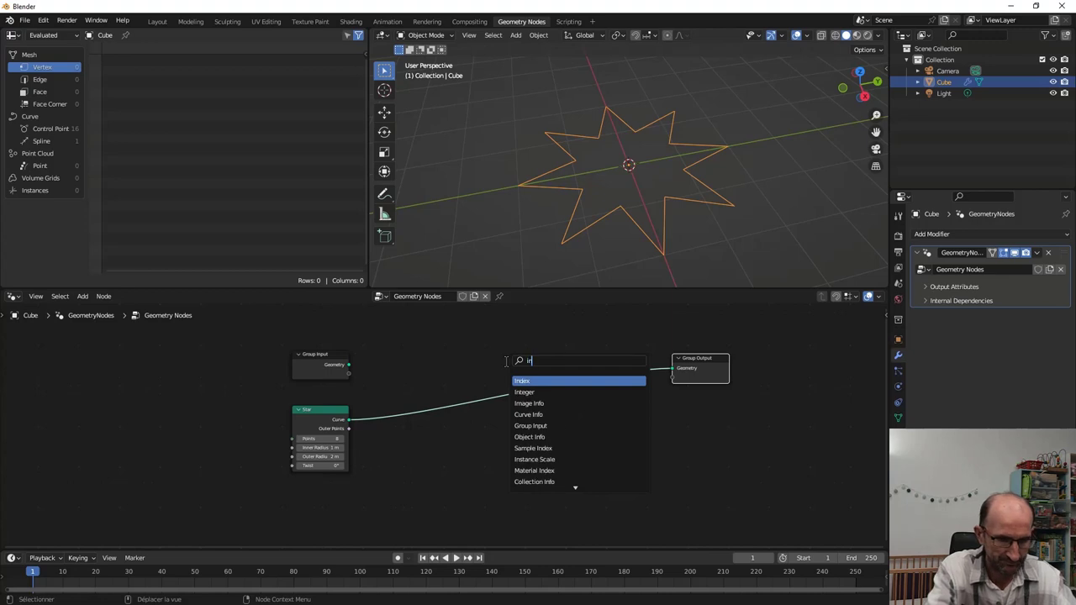
text(stance)
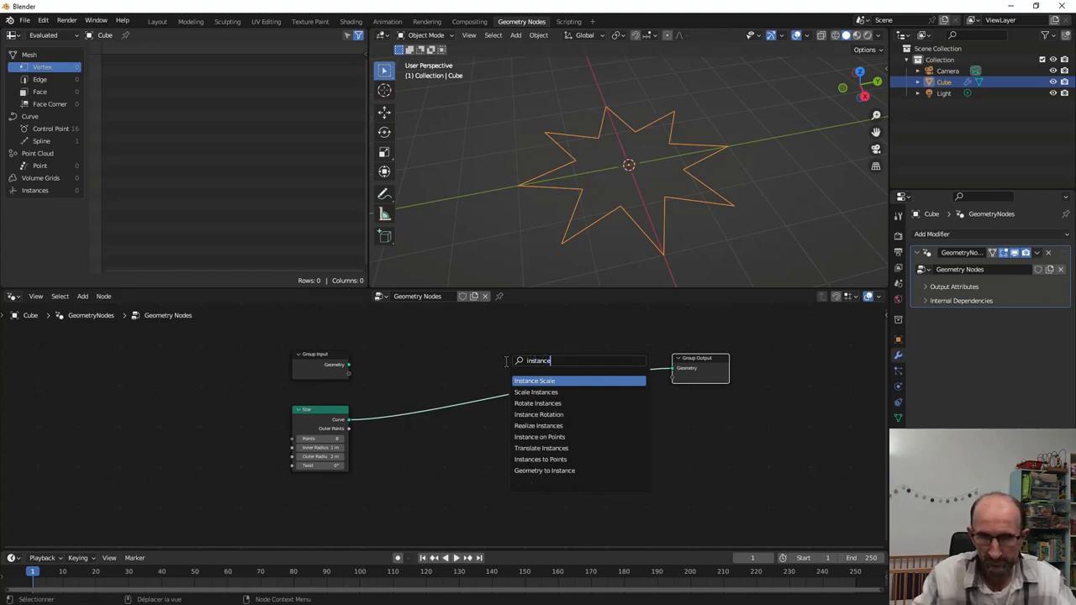
click(542, 437)
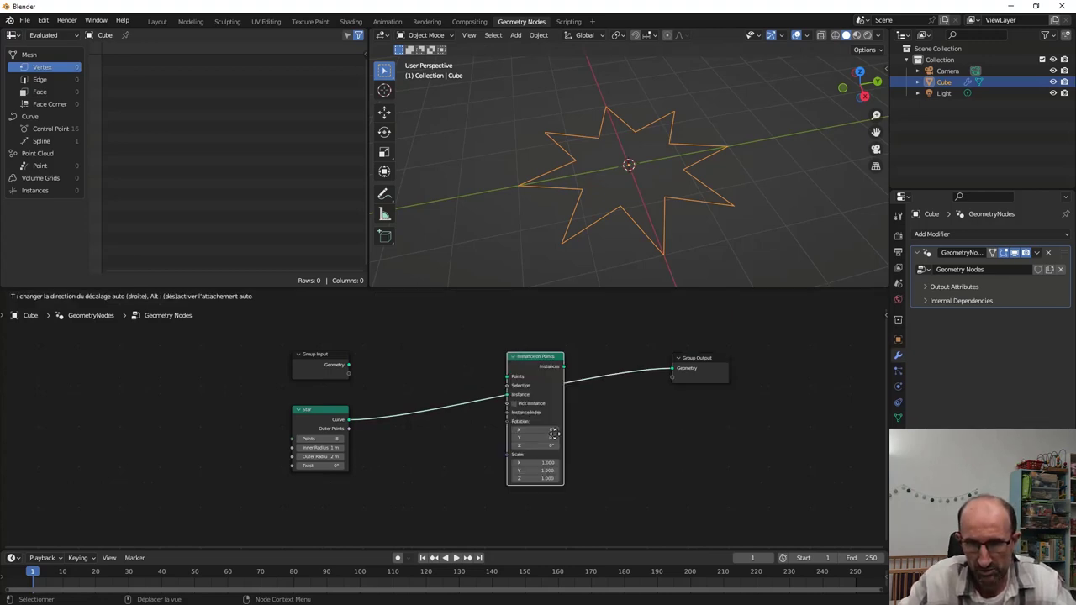
click(624, 431)
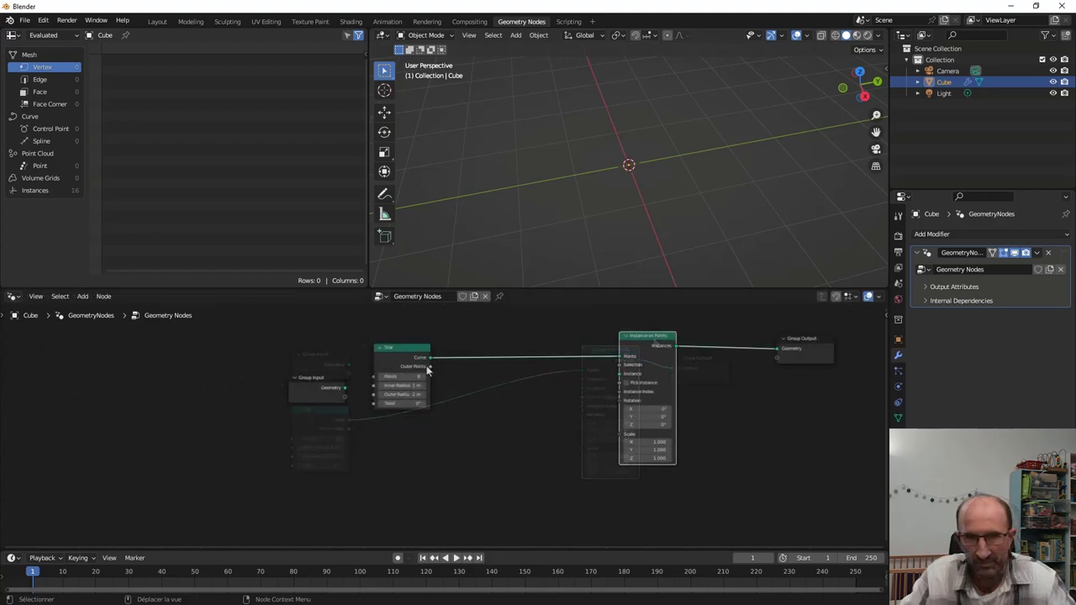
drag(427, 370, 471, 372)
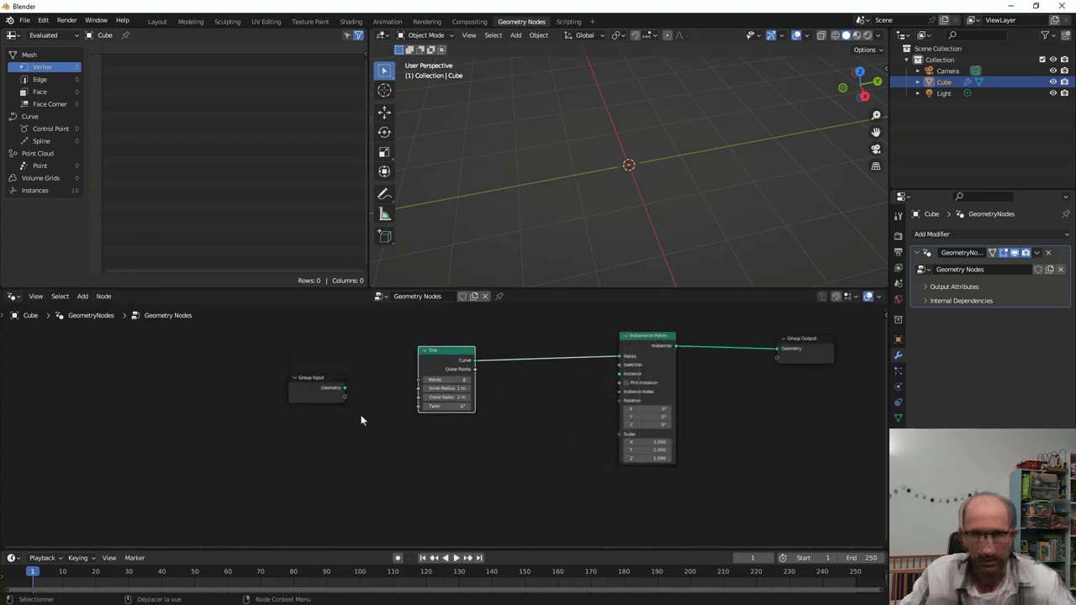
key(shift+a)
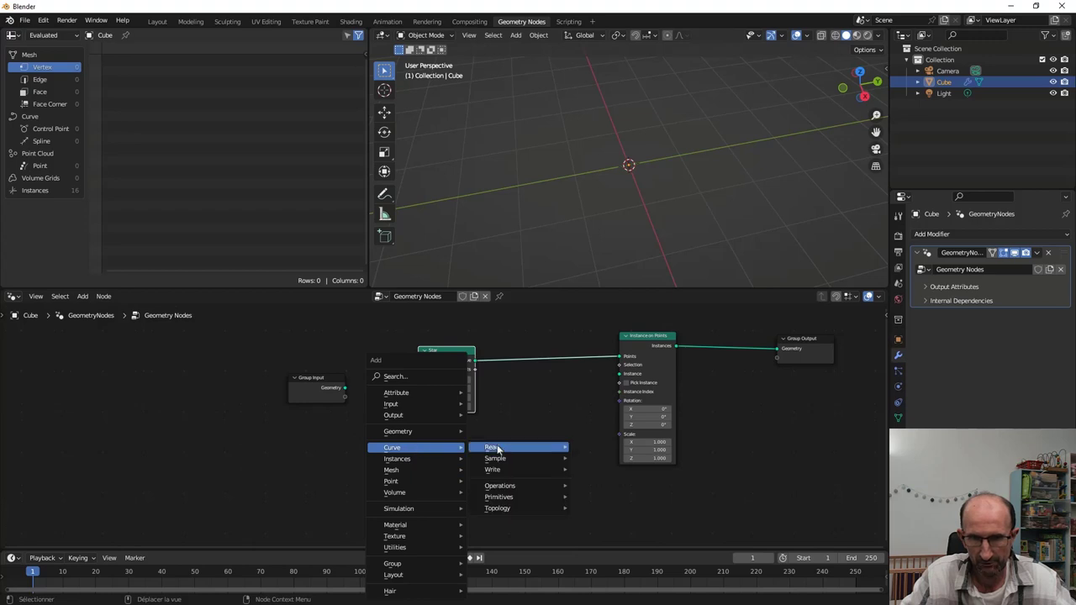
mouse_move(416, 447)
mouse_move(500, 496)
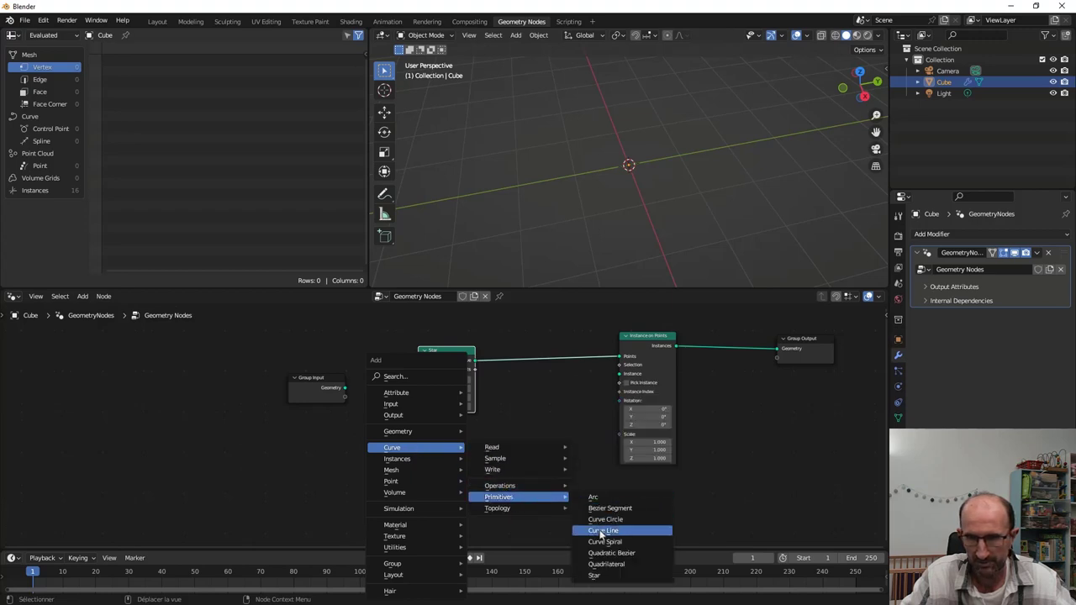
Add two Curve Circle nodes and instance the first on the star points.
click(613, 522)
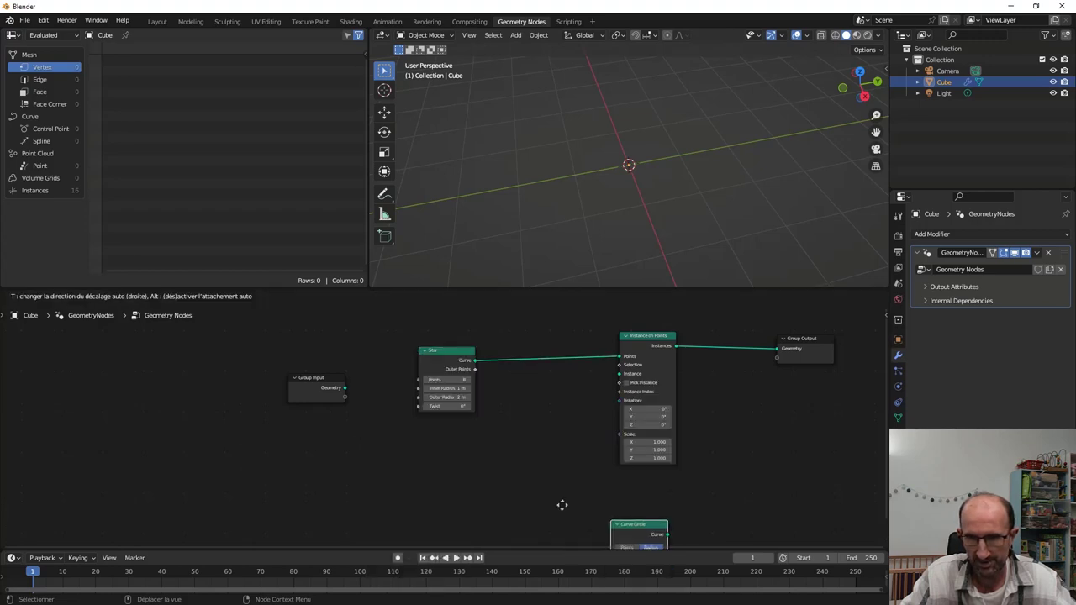
click(422, 430)
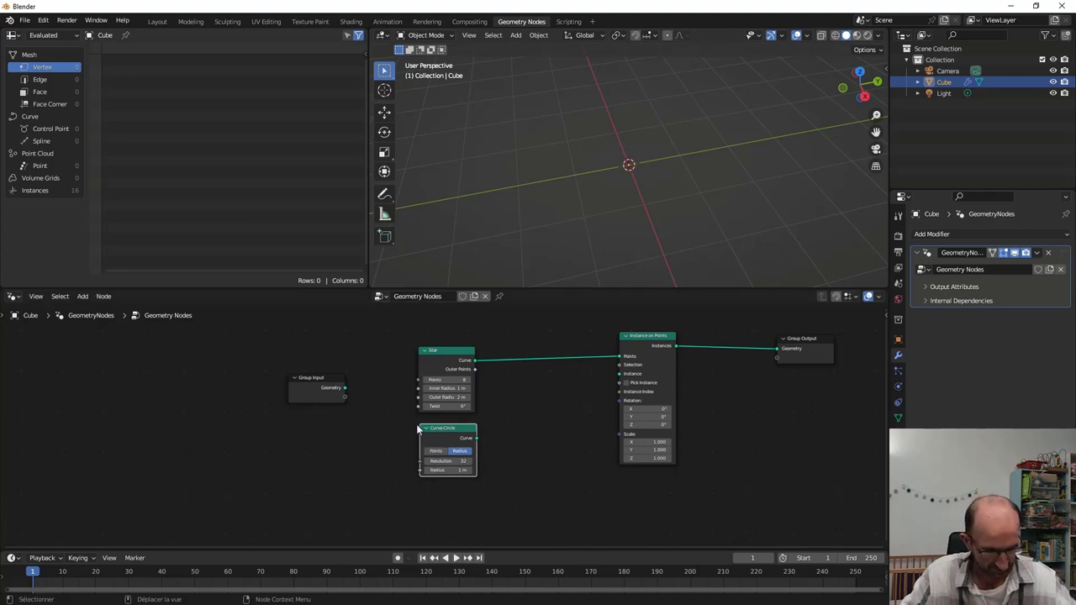
key(shift+d)
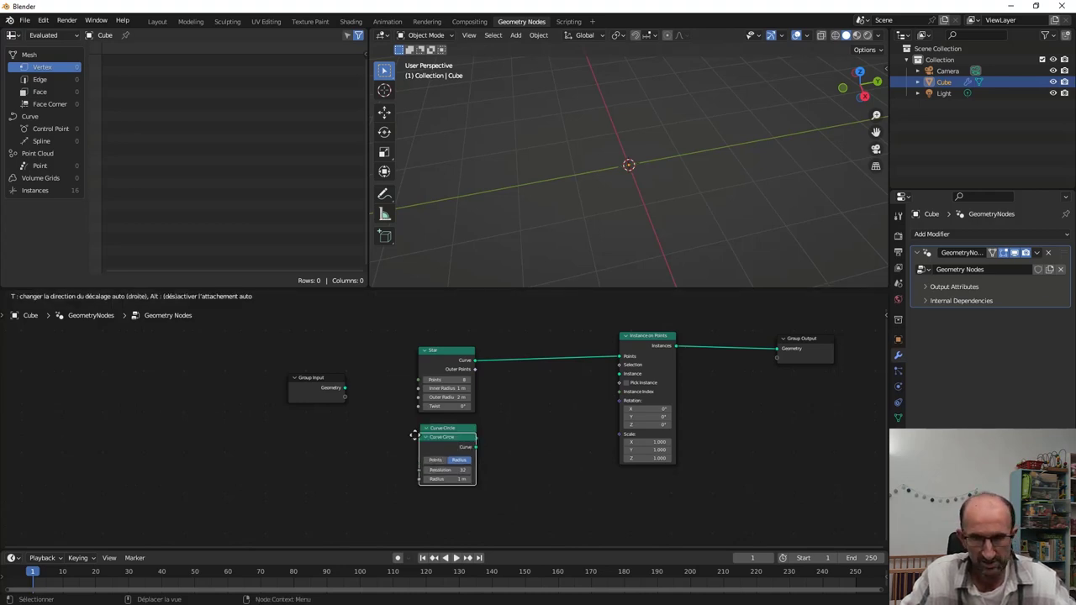
click(414, 482)
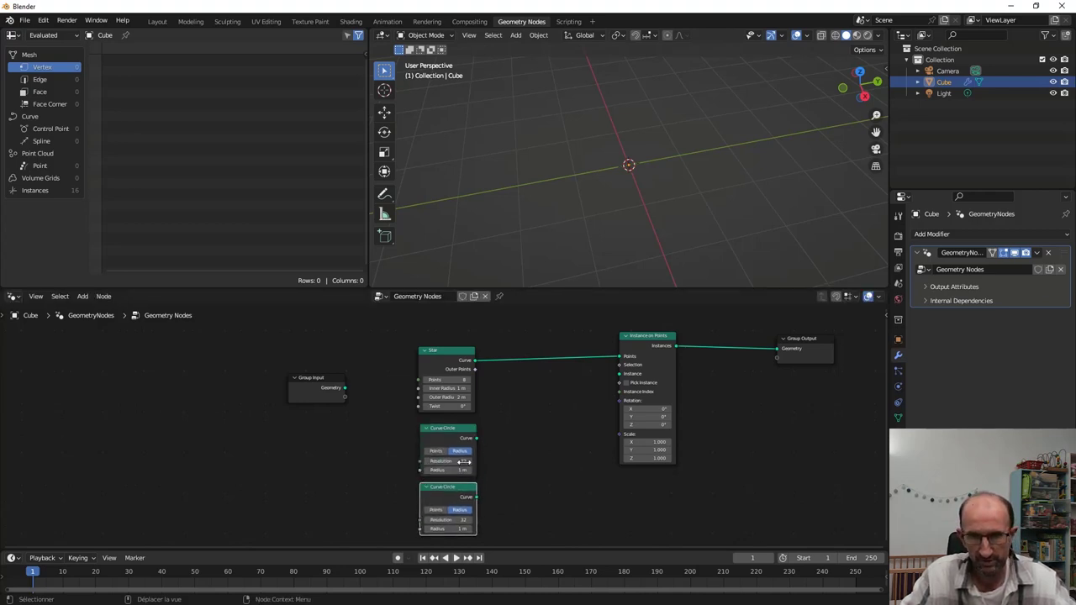
drag(476, 438, 620, 374)
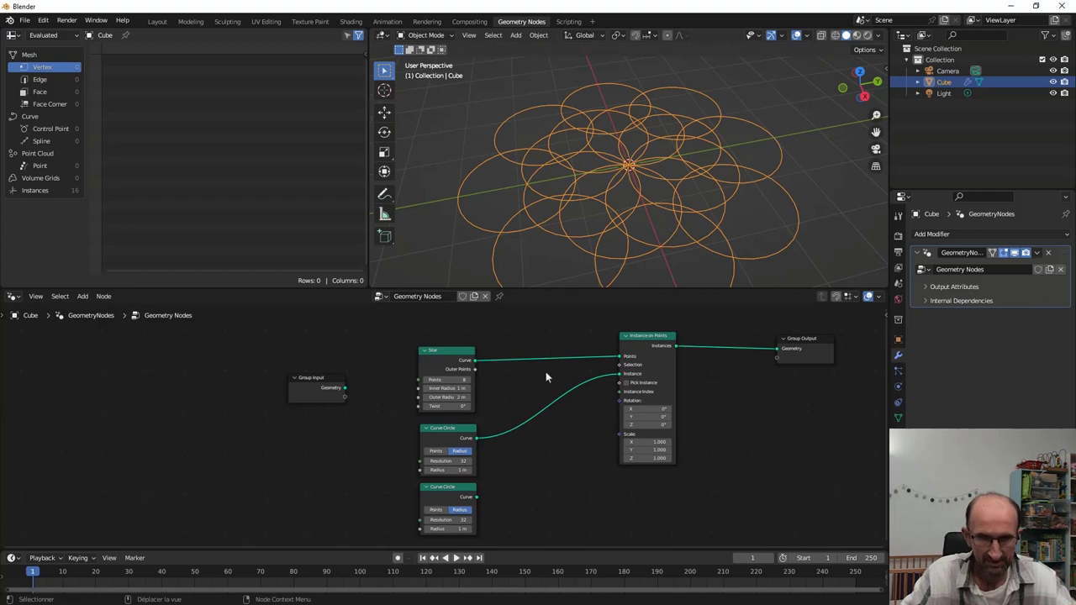
Insert Curve to Mesh before the instancer, using the lower Curve Circle as profile.
key(shift+a)
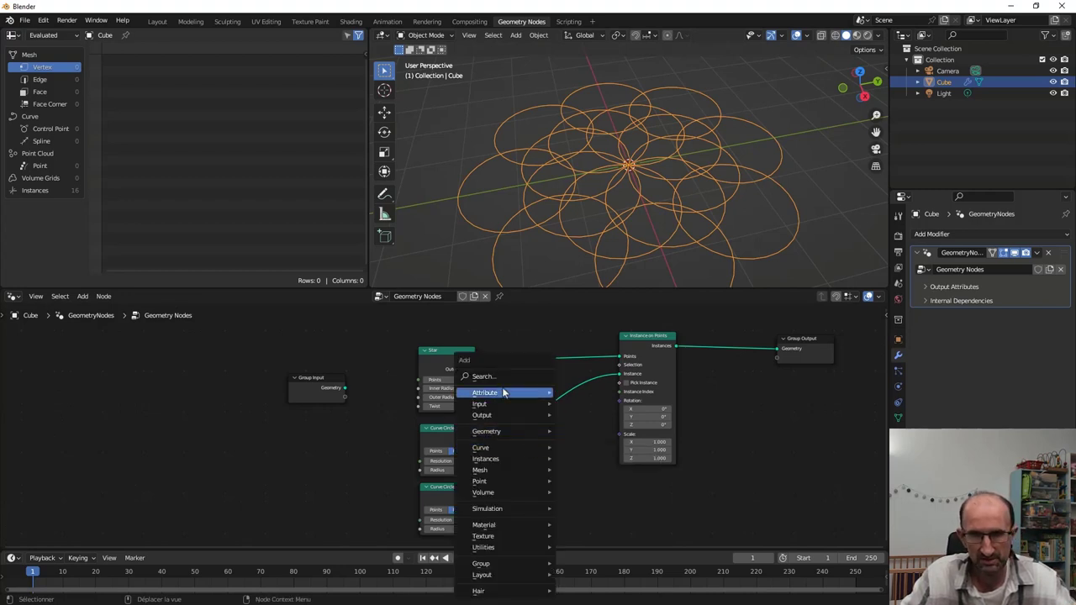
click(503, 374)
text(cu)
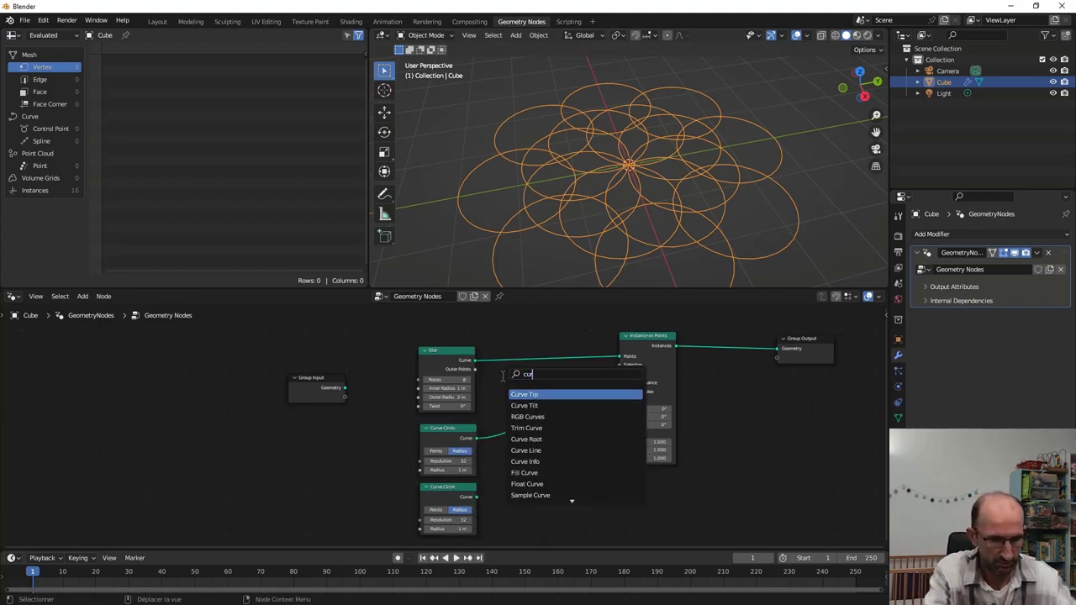
text(rve to)
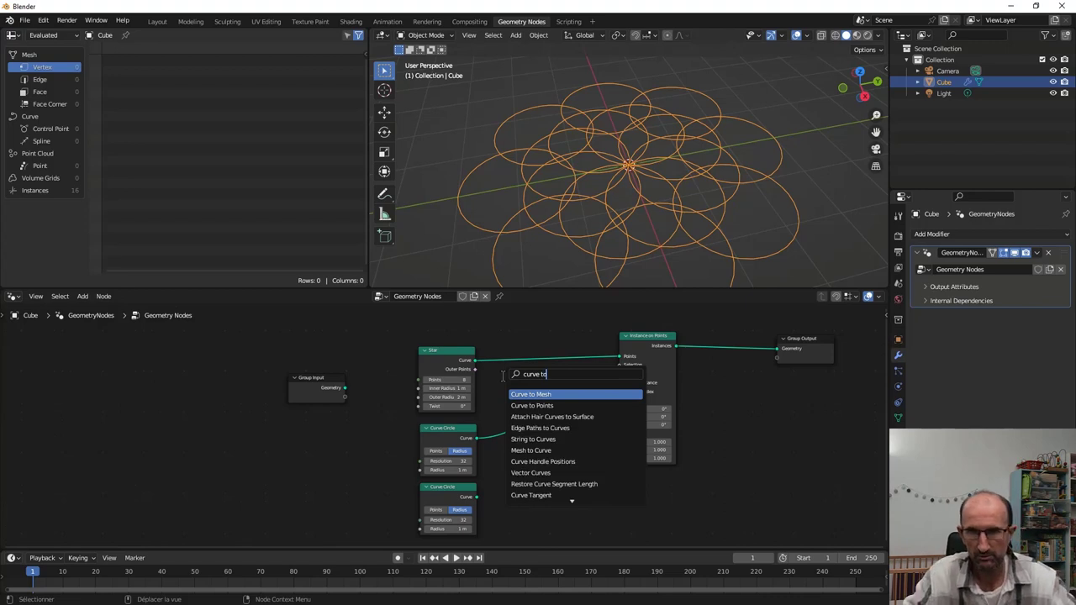
click(558, 394)
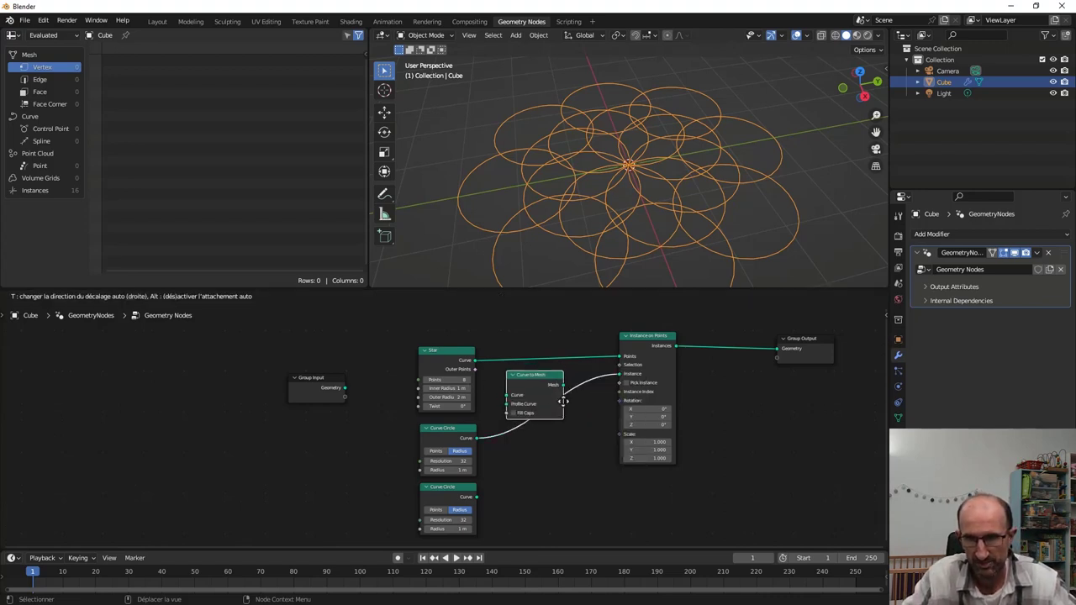
click(584, 418)
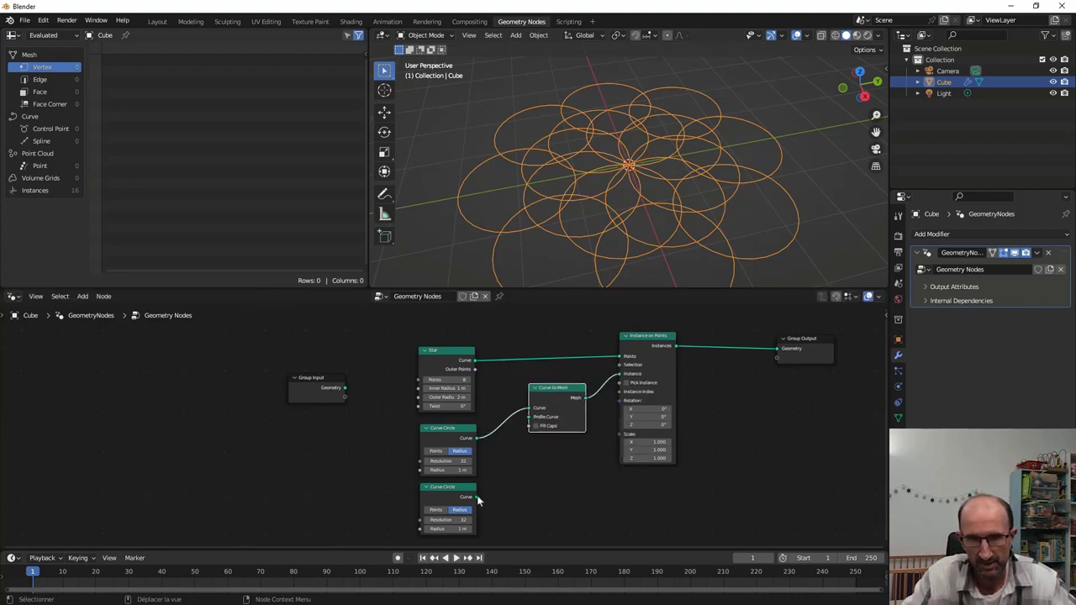
drag(476, 497, 529, 417)
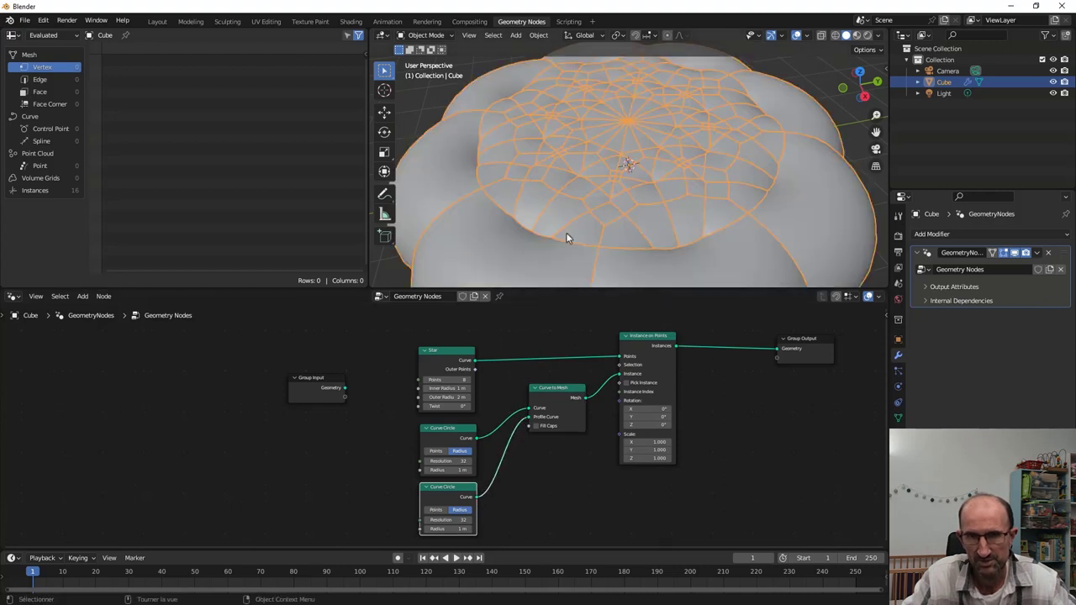
scroll(571, 184, down, 3)
scroll(571, 184, up, 2)
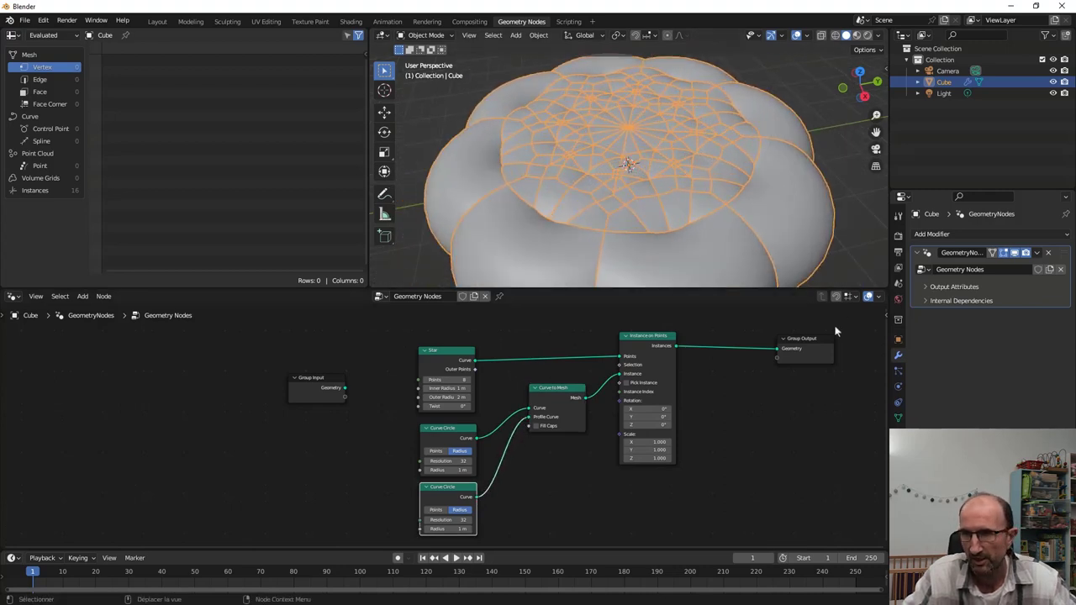
Set the scene's length units to Centimeters.
click(898, 284)
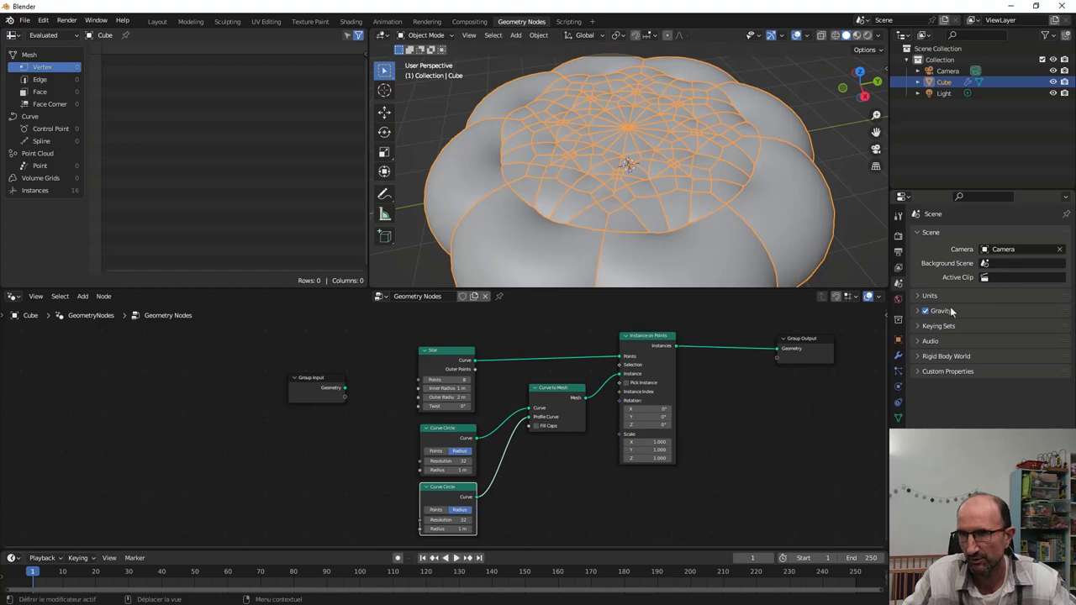
click(956, 296)
click(1009, 365)
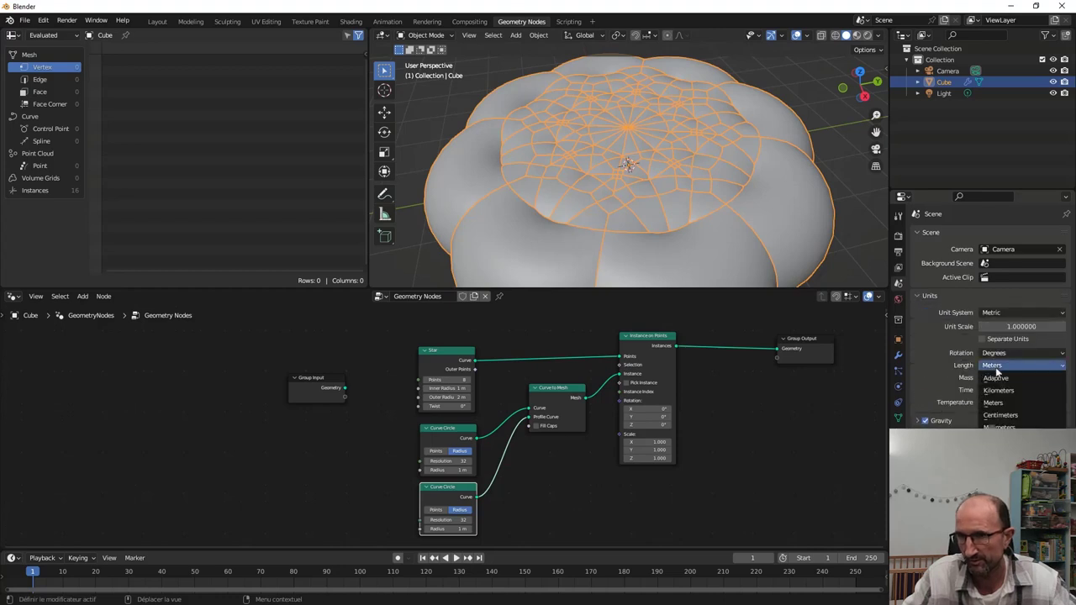
click(1005, 416)
scroll(490, 542, up, 2)
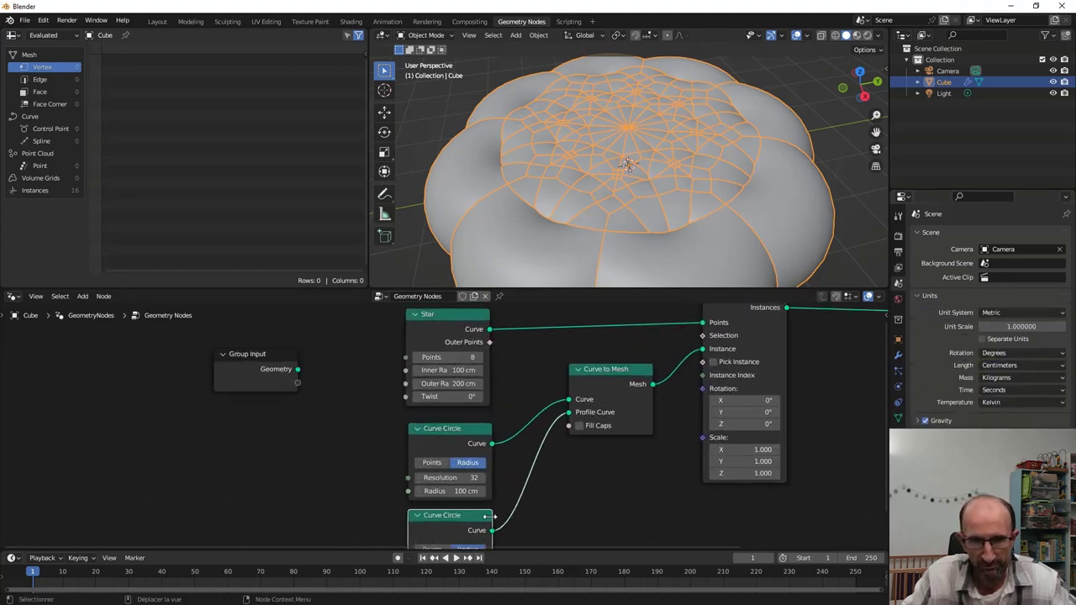
middle_drag(486, 516, 534, 415)
scroll(533, 415, up, 2)
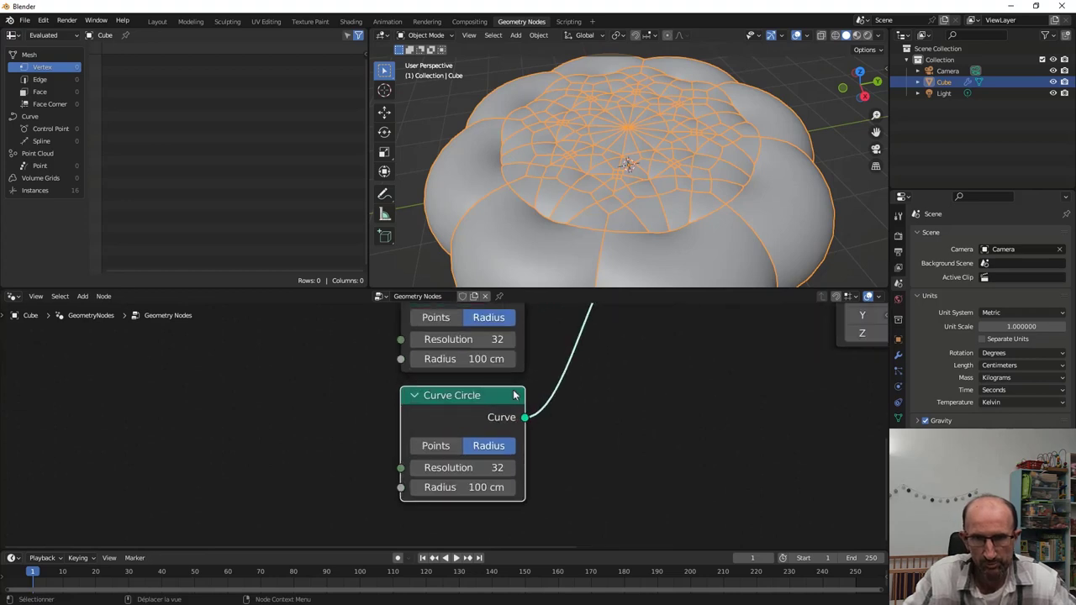
Make the profile circle radius 10 cm and the instanced circle radius 40 cm.
double_click(476, 488)
text(10)
key(Return)
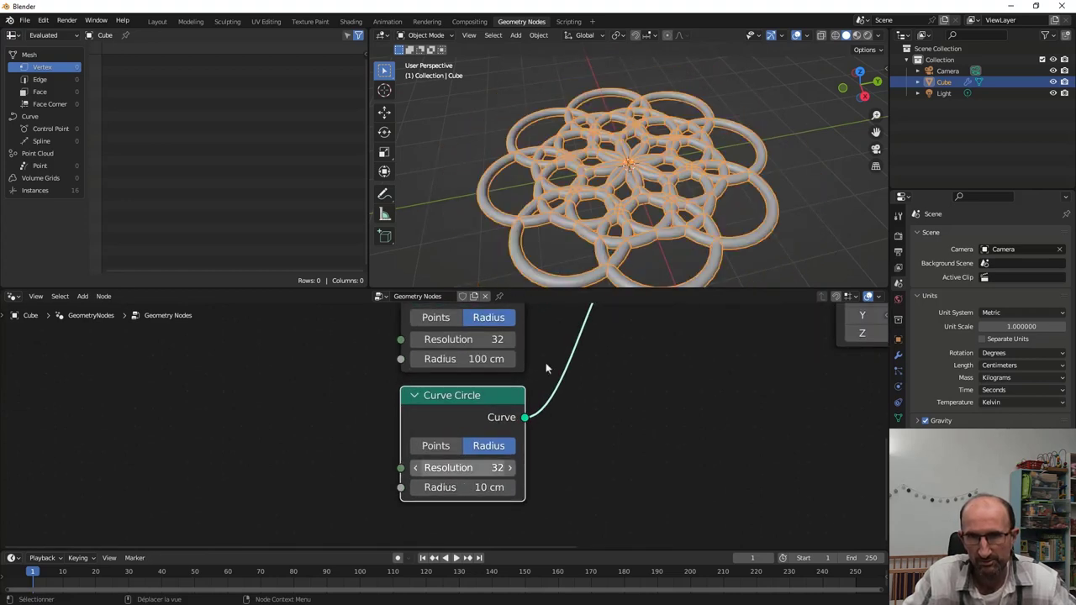
click(414, 339)
click(416, 359)
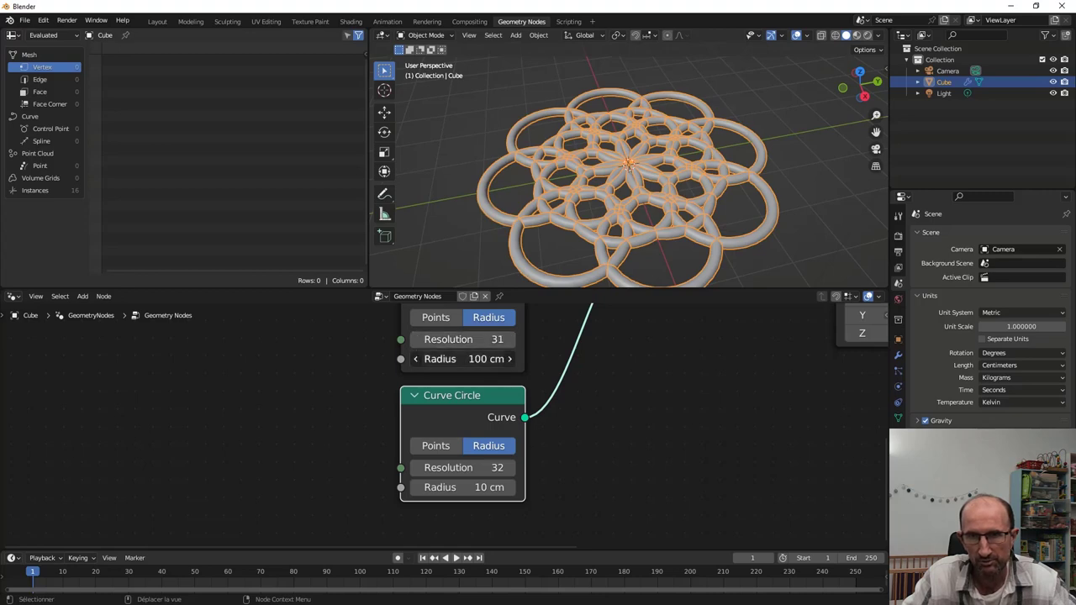
click(416, 359)
click(415, 359)
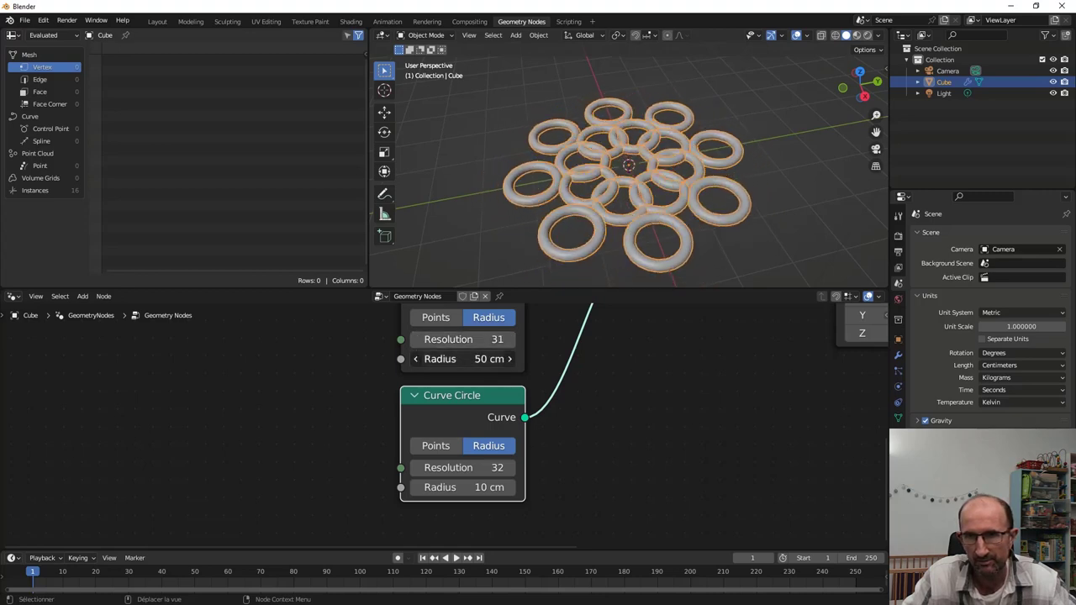
click(415, 359)
click(509, 359)
click(510, 359)
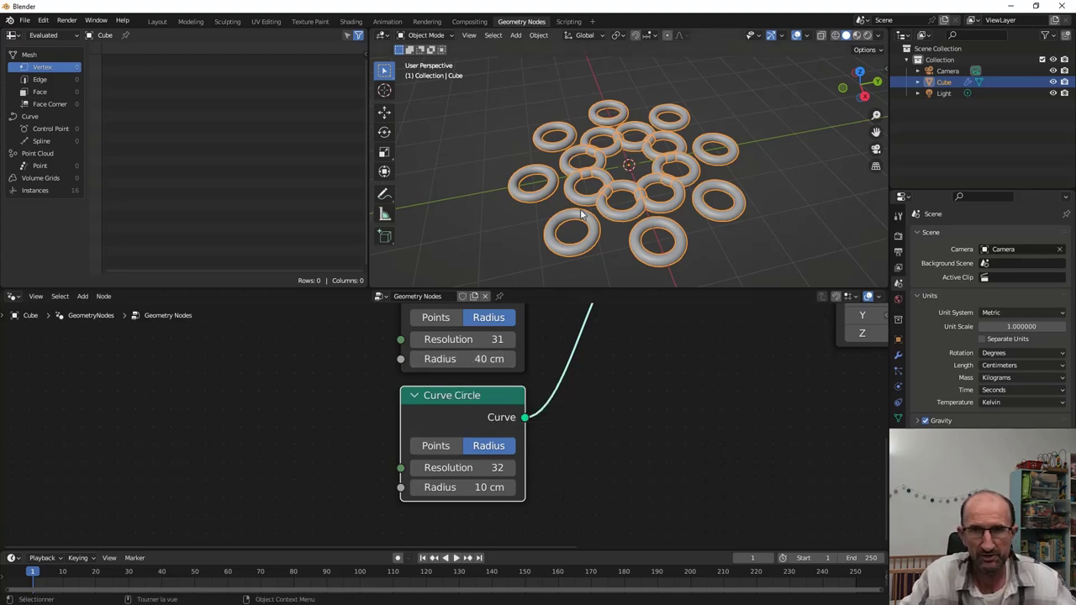
mouse_move(584, 344)
middle_down()
mouse_move(591, 443)
mouse_move(596, 409)
middle_up()
Add an unconnected Scene Time node to the left of Group Input.
scroll(504, 433, down, 3)
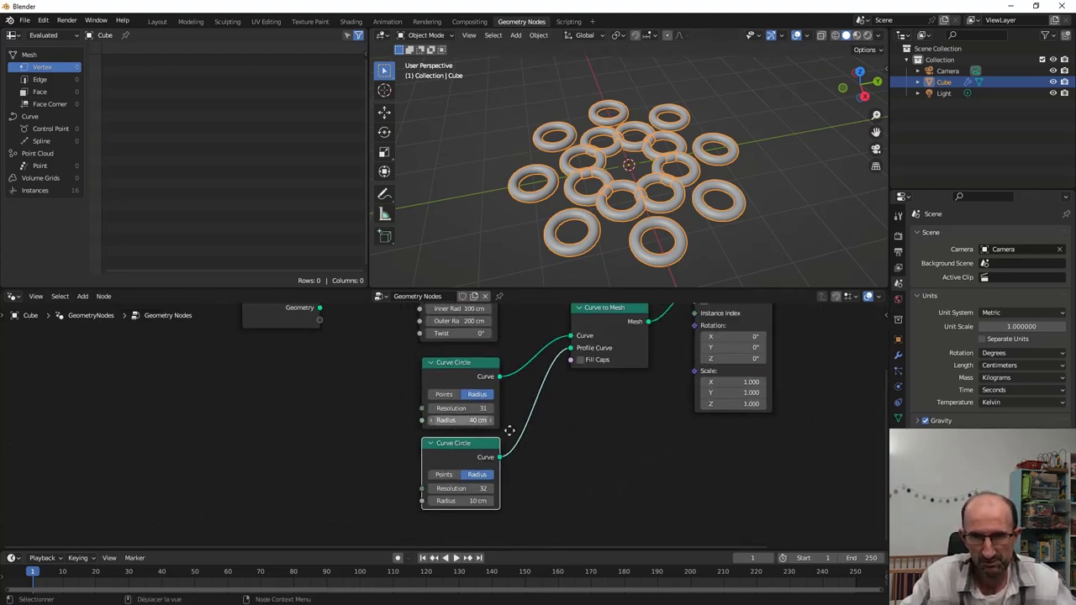
middle_drag(336, 433, 513, 432)
scroll(429, 432, down, 1)
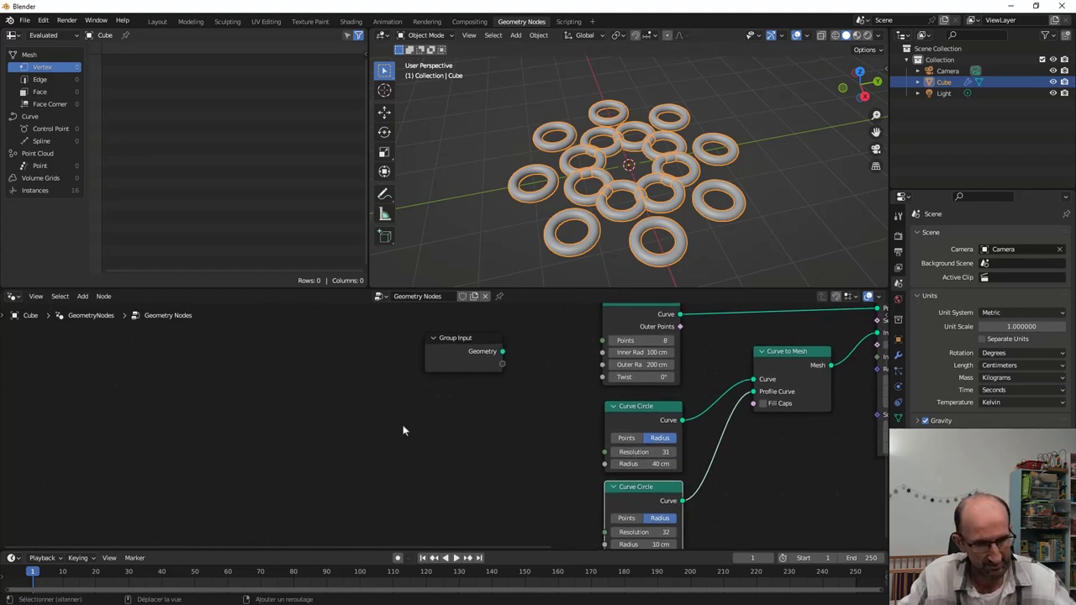
key(shift+a)
click(375, 379)
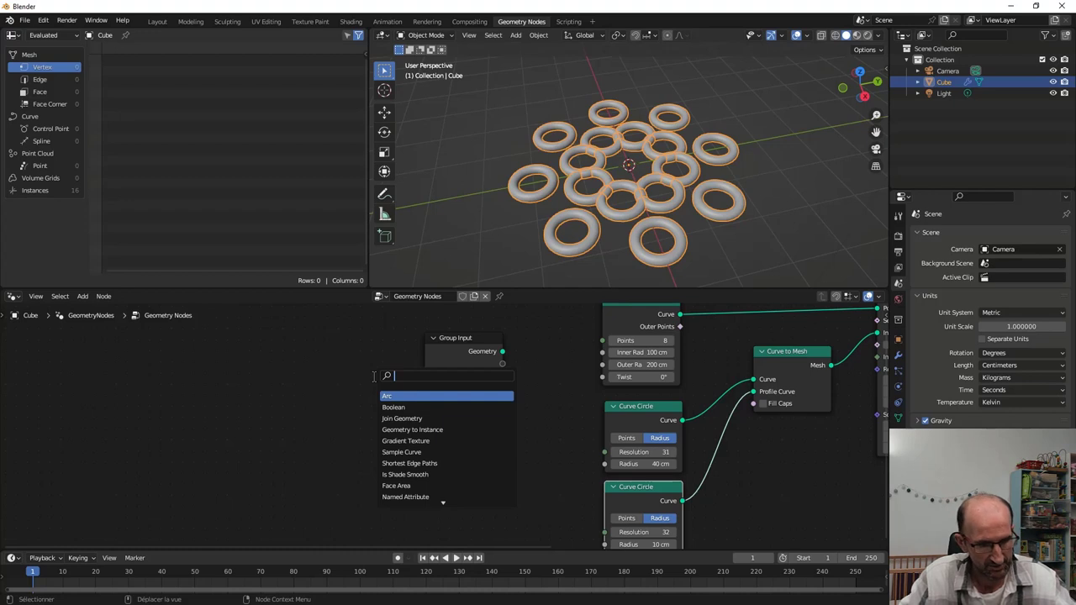
text(scene)
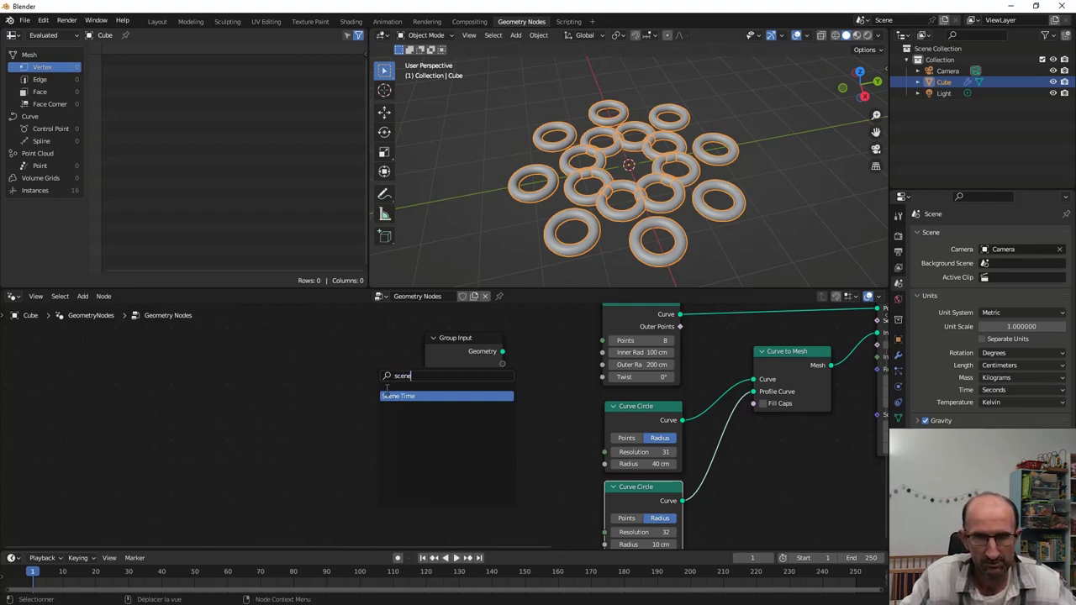
click(413, 399)
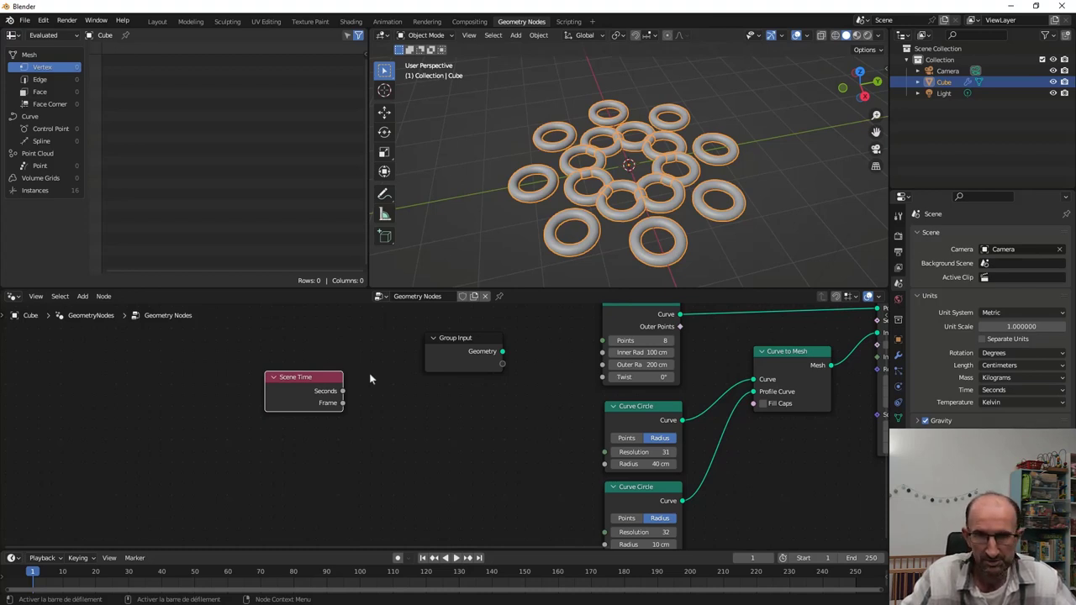
drag(602, 341, 582, 351)
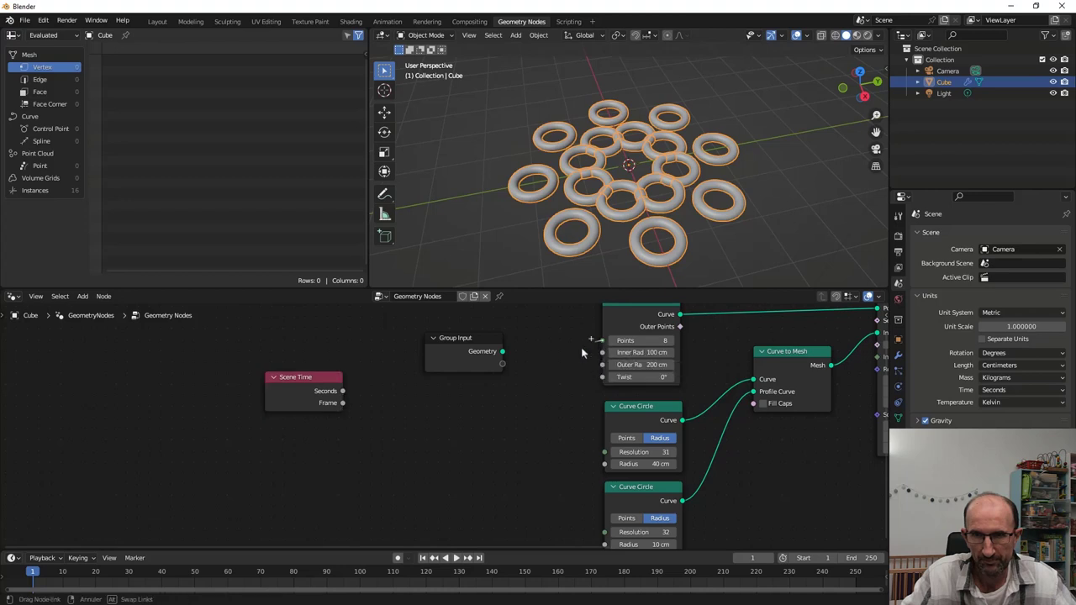
drag(472, 401, 343, 392)
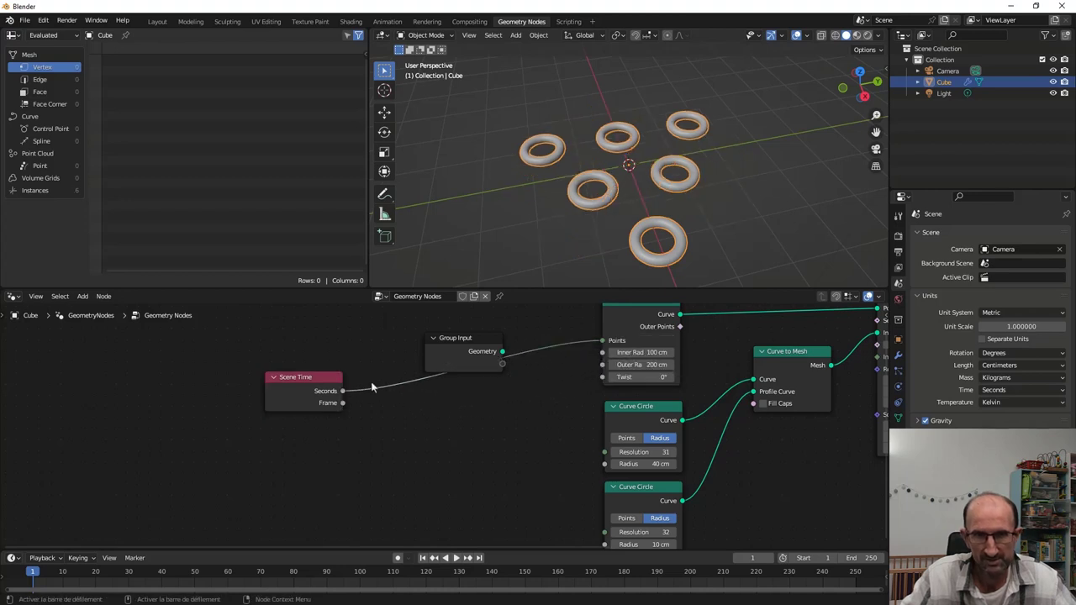
scroll(496, 349, down, 1)
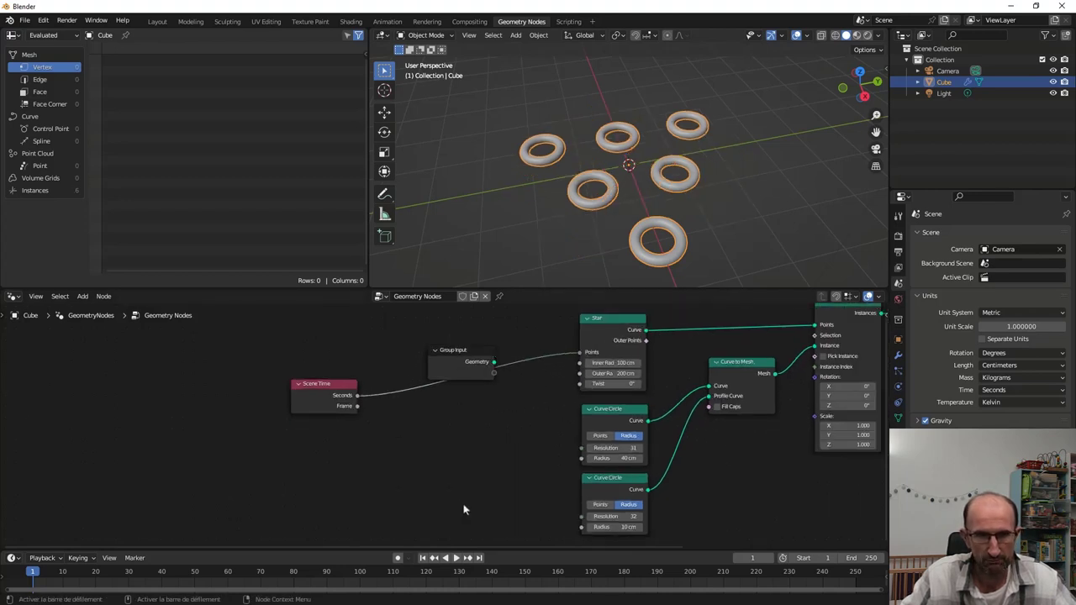
click(457, 559)
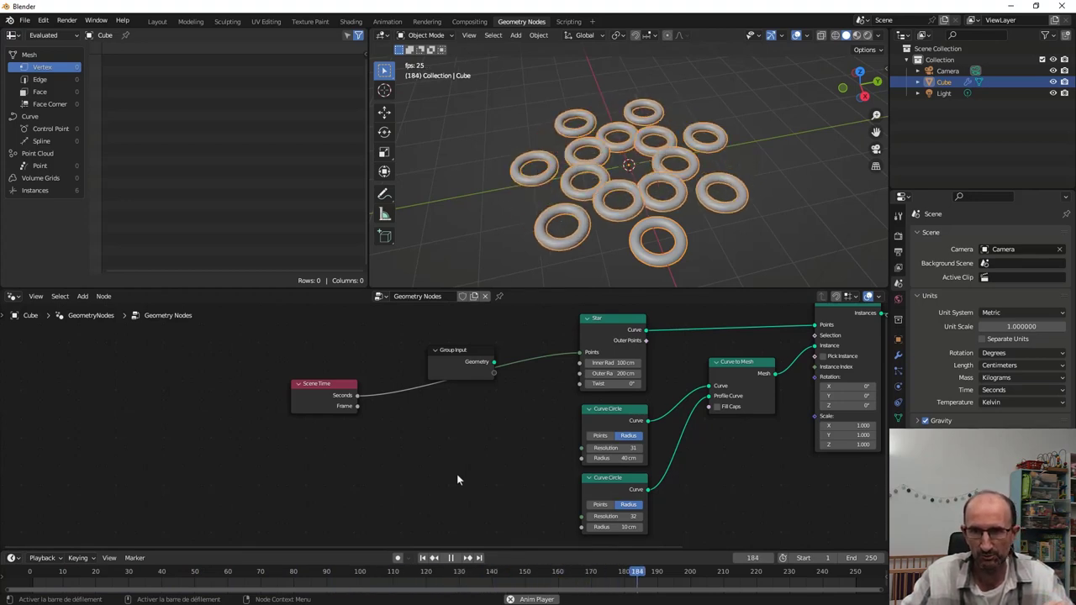
click(452, 559)
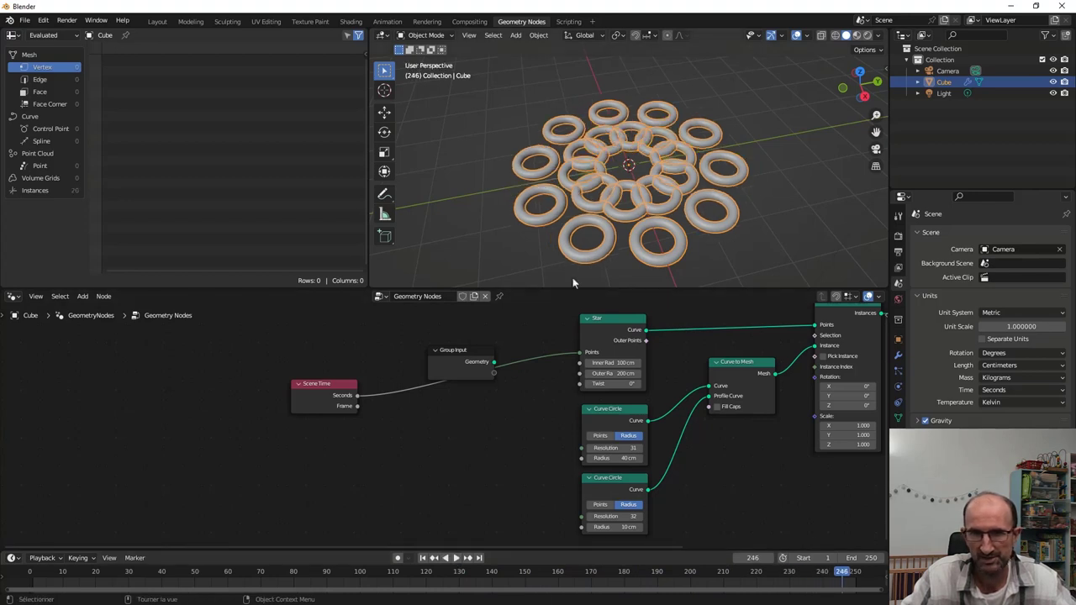
Return to frame 1 and pull Group Output, Instance on Points, Curve to Mesh, Star and Curve Circles closer together.
click(423, 557)
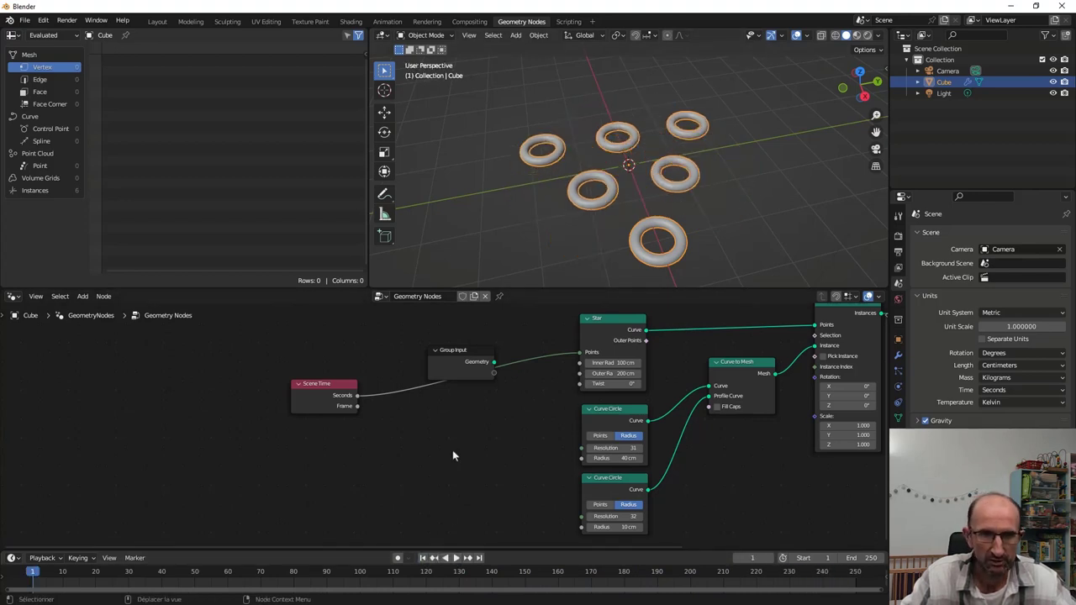
drag(476, 354, 345, 328)
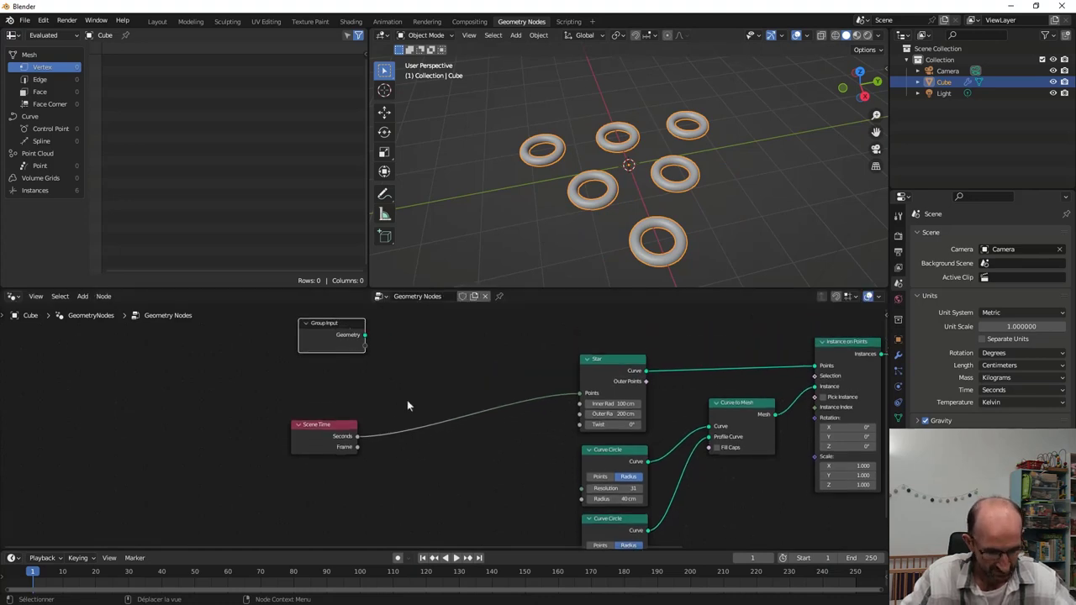
middle_drag(408, 401, 251, 394)
drag(710, 353, 733, 334)
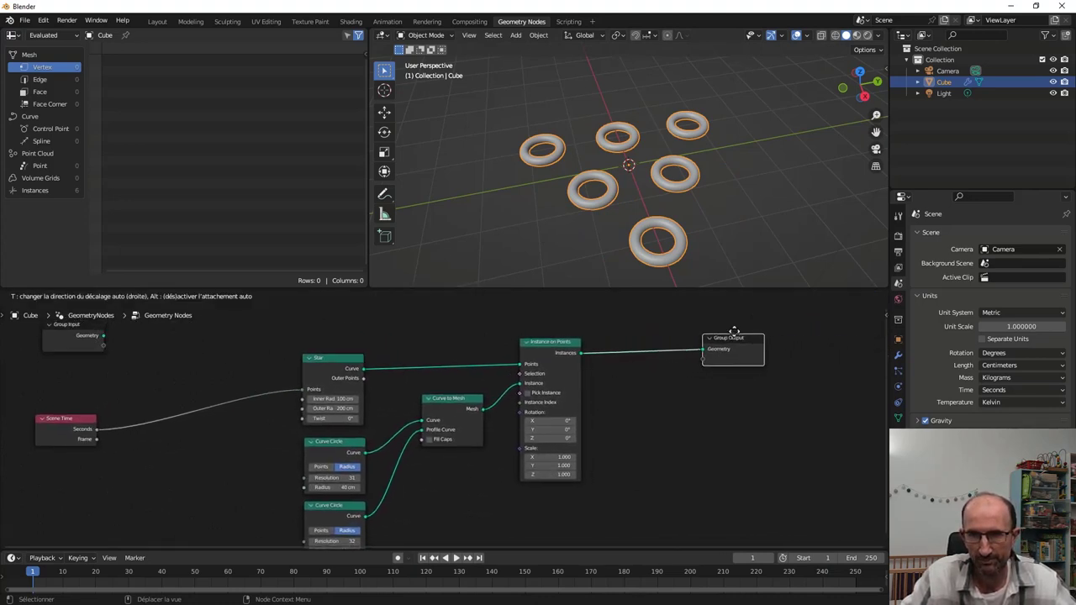
drag(571, 352, 637, 336)
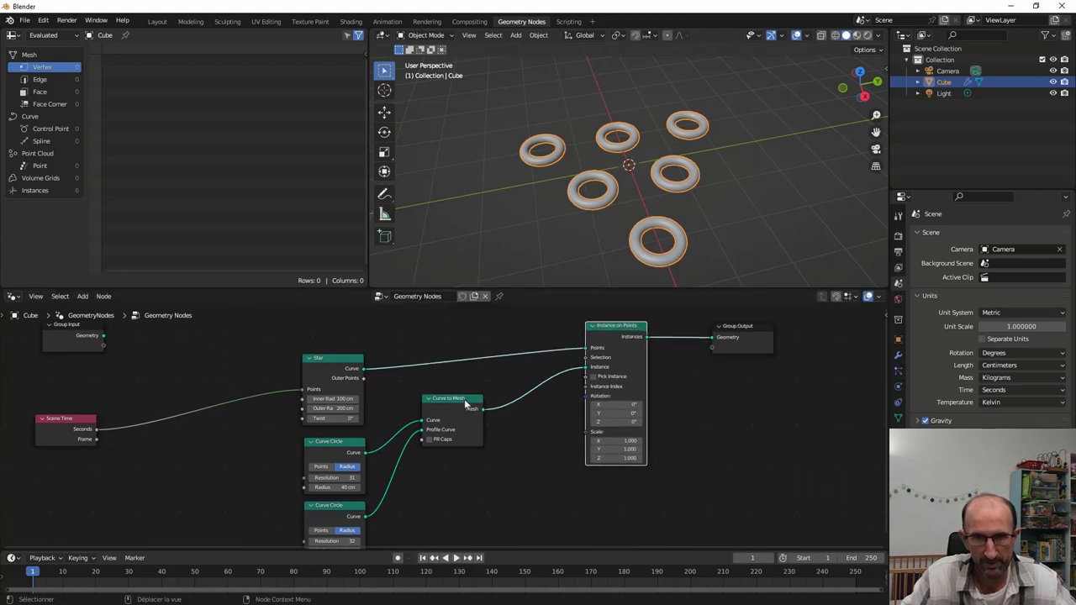
drag(464, 402, 523, 431)
drag(338, 362, 427, 329)
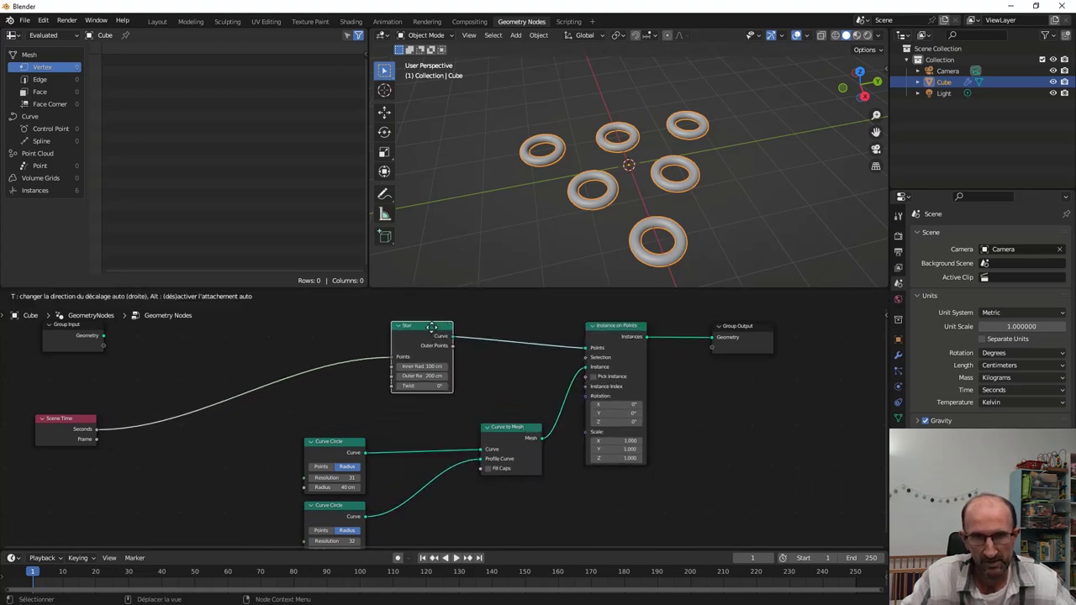
drag(338, 443, 428, 416)
drag(347, 512, 435, 490)
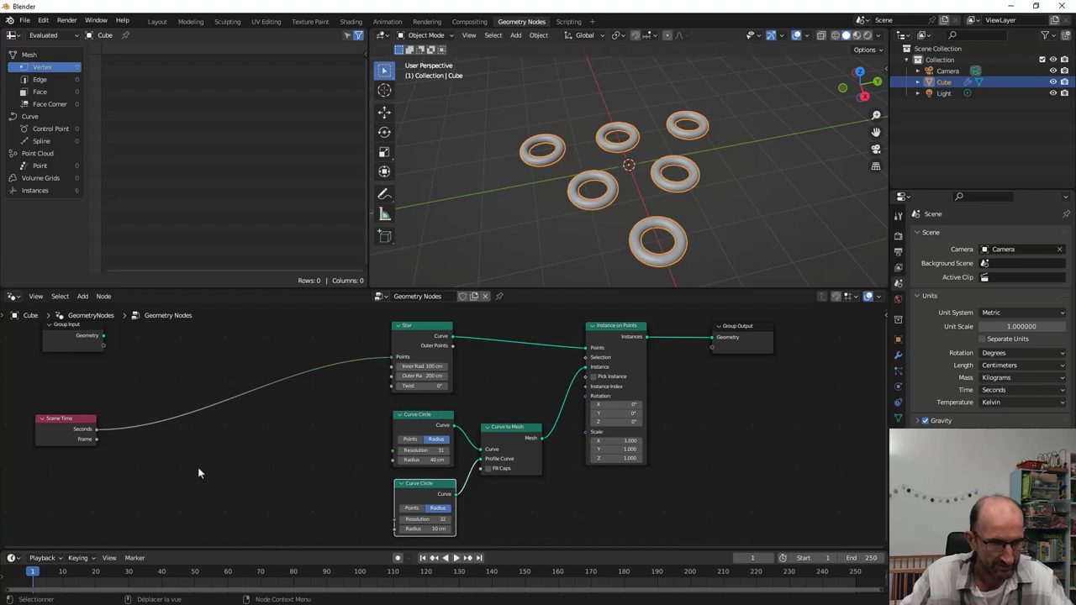
Insert a Multiply-by-2.000 math node on the Scene Time–Star Points link and preview playback.
key(shift+a)
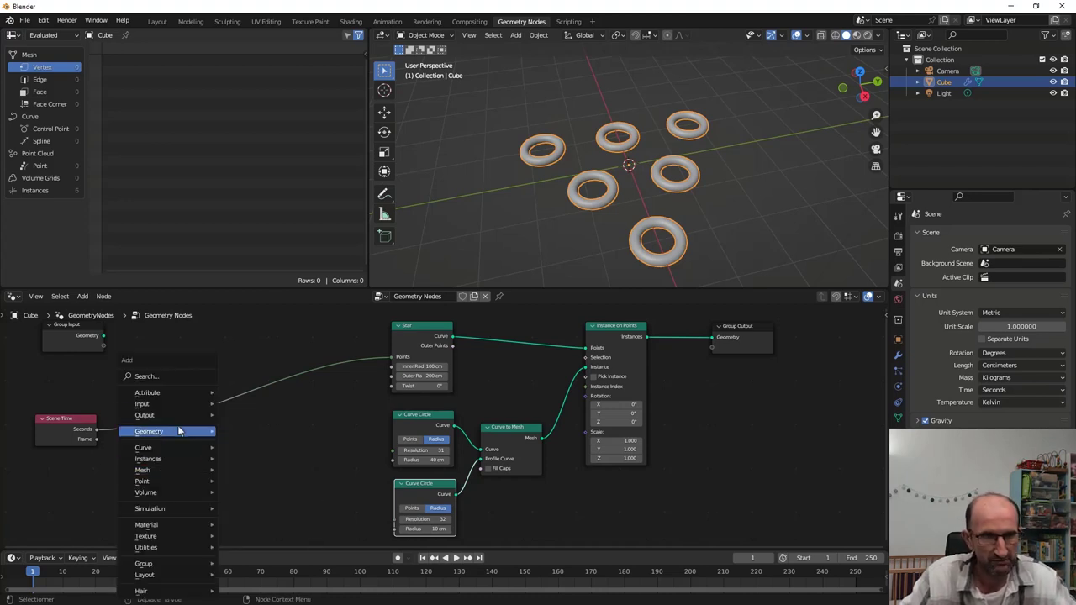
click(166, 377)
text(ad)
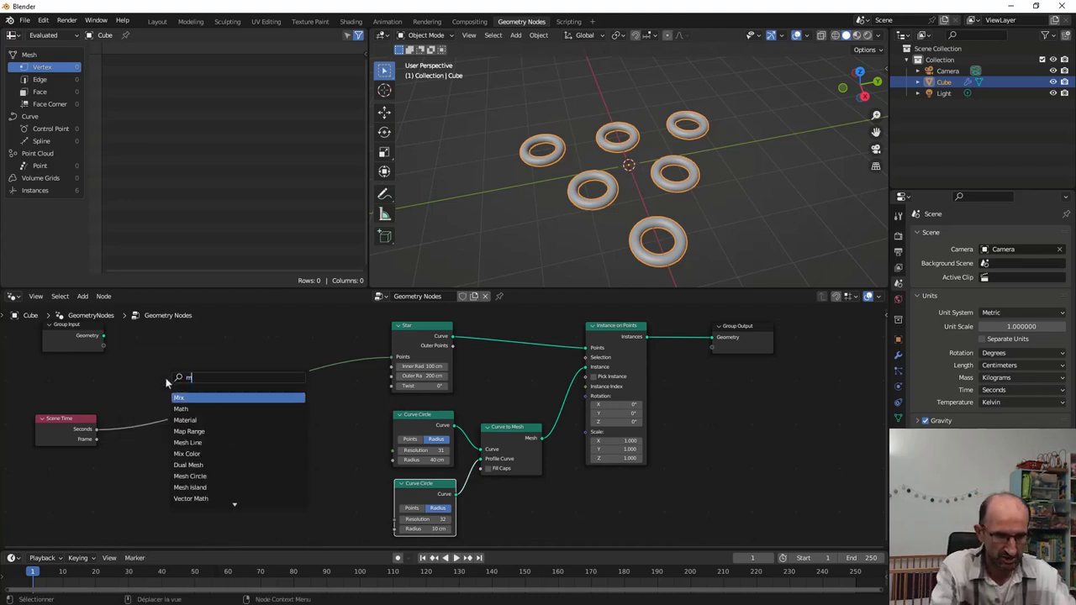
text(d)
key(Return)
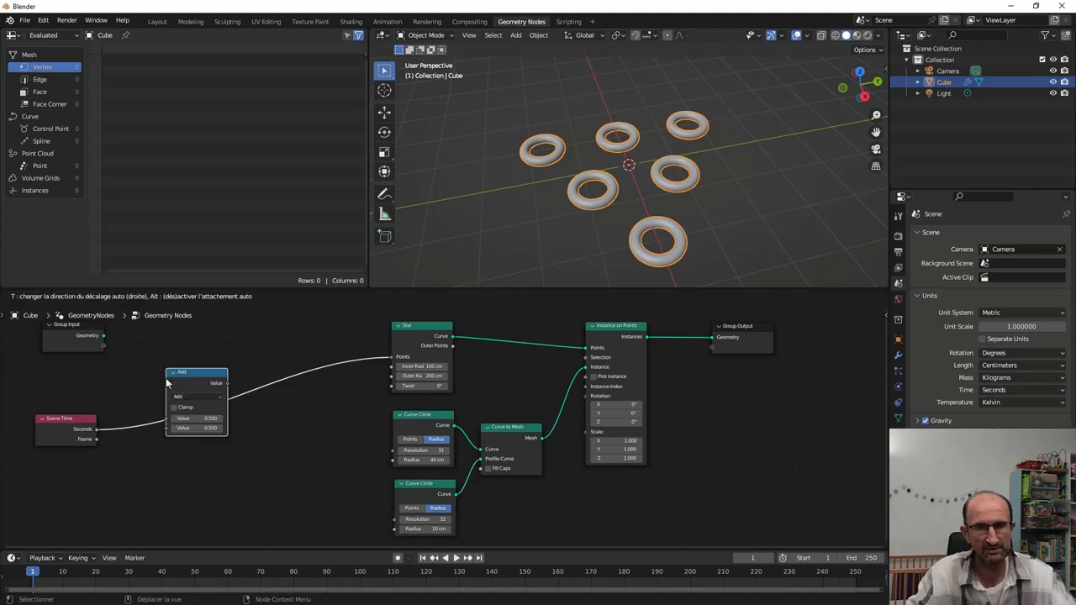
click(190, 390)
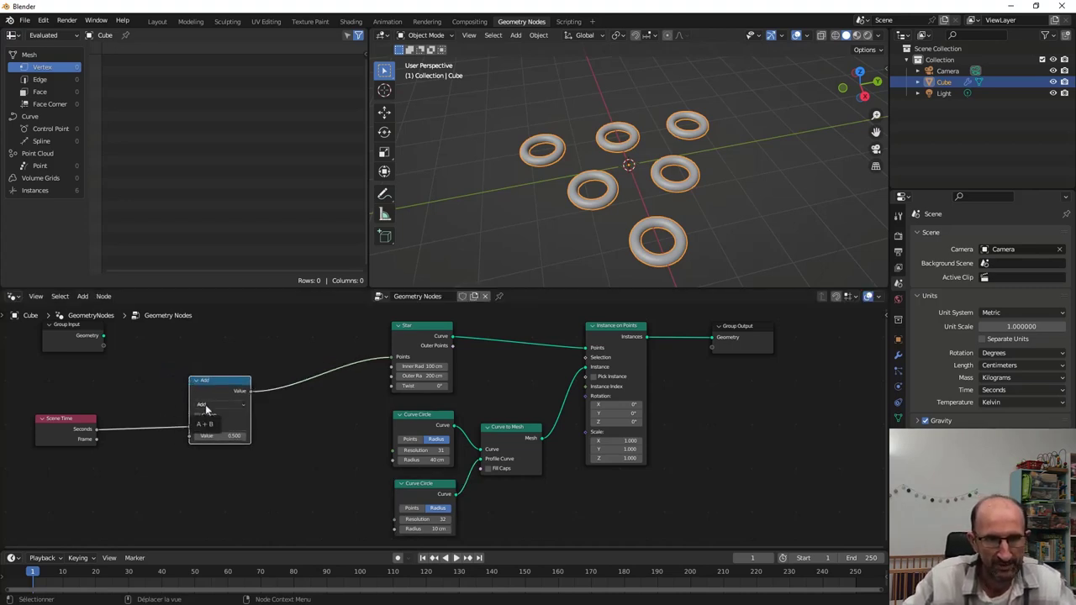
click(211, 405)
click(211, 447)
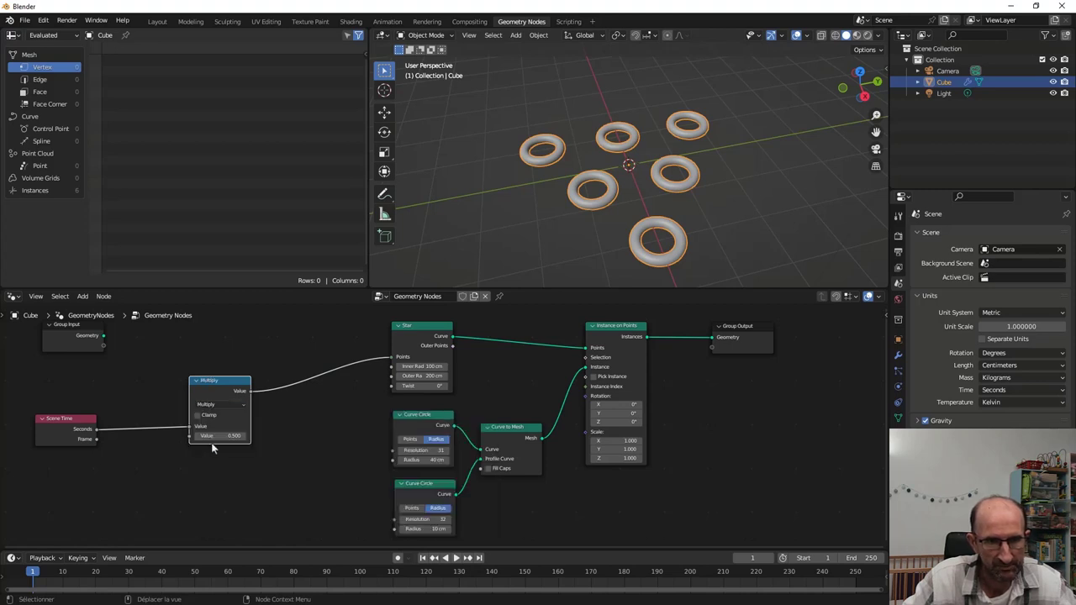
click(220, 436)
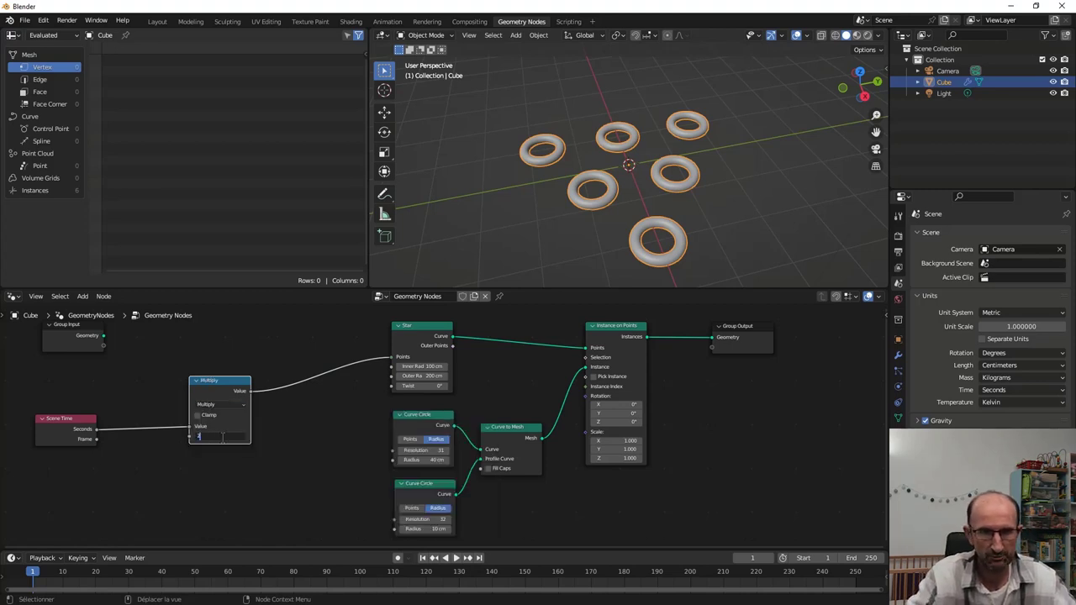
key(Return)
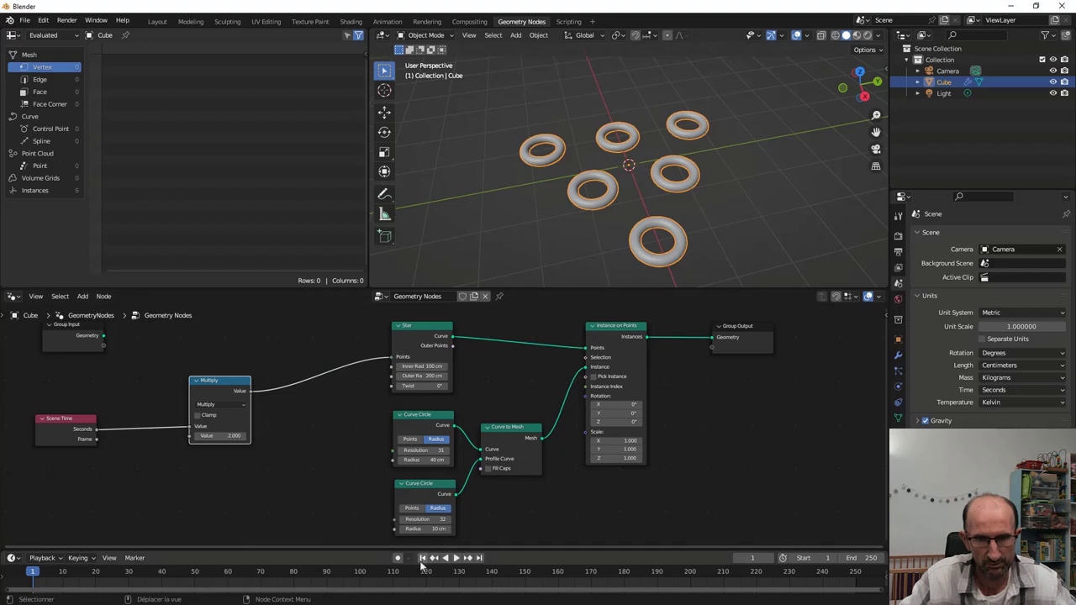
click(454, 558)
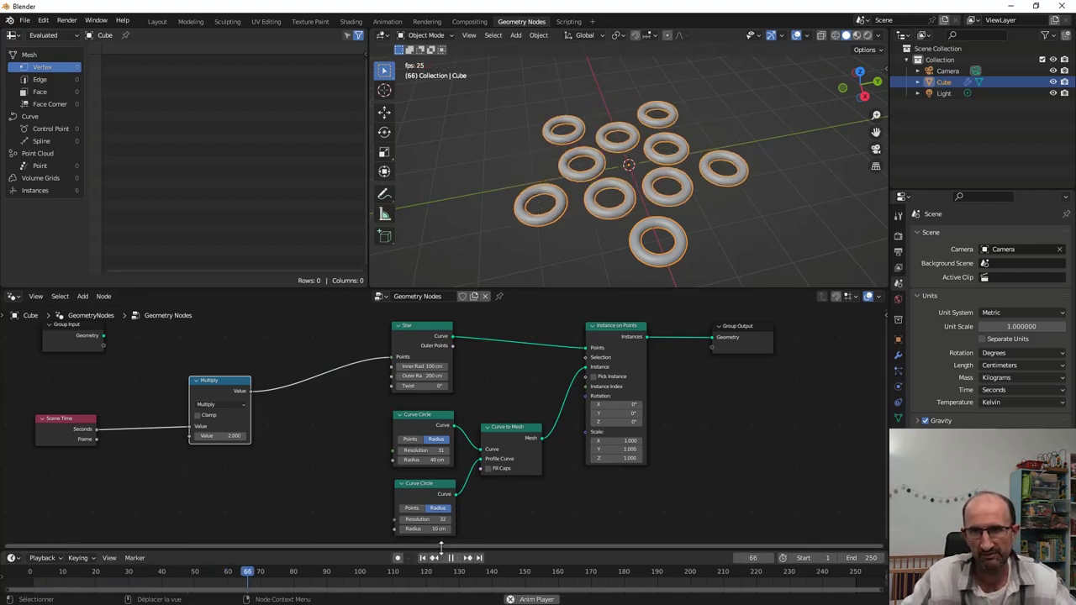
click(450, 558)
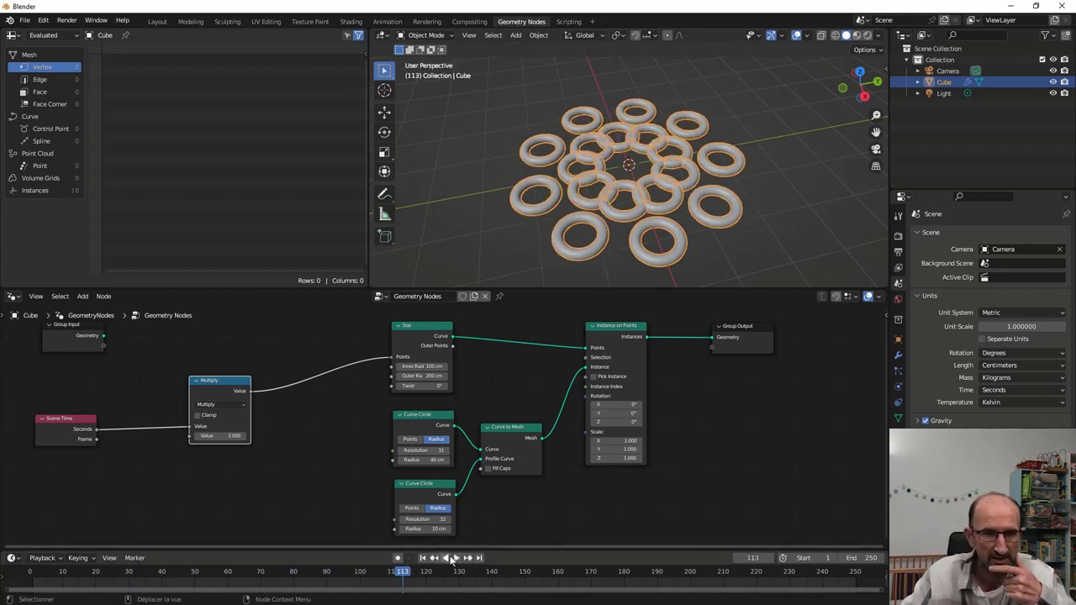
Try the math node on Divide, playing from the start and stopping at frame 225.
click(219, 407)
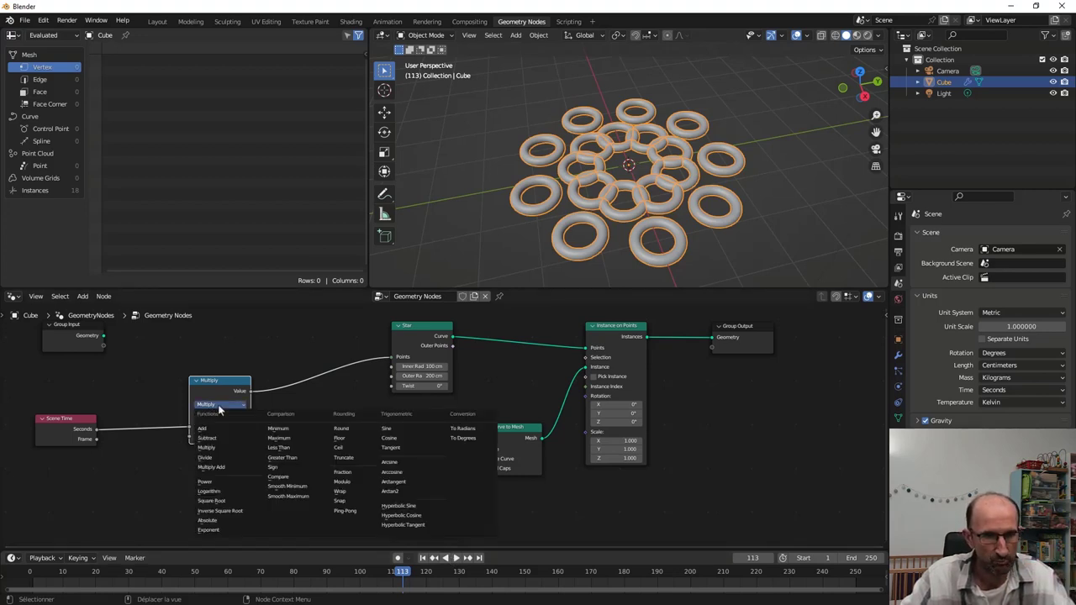
click(214, 458)
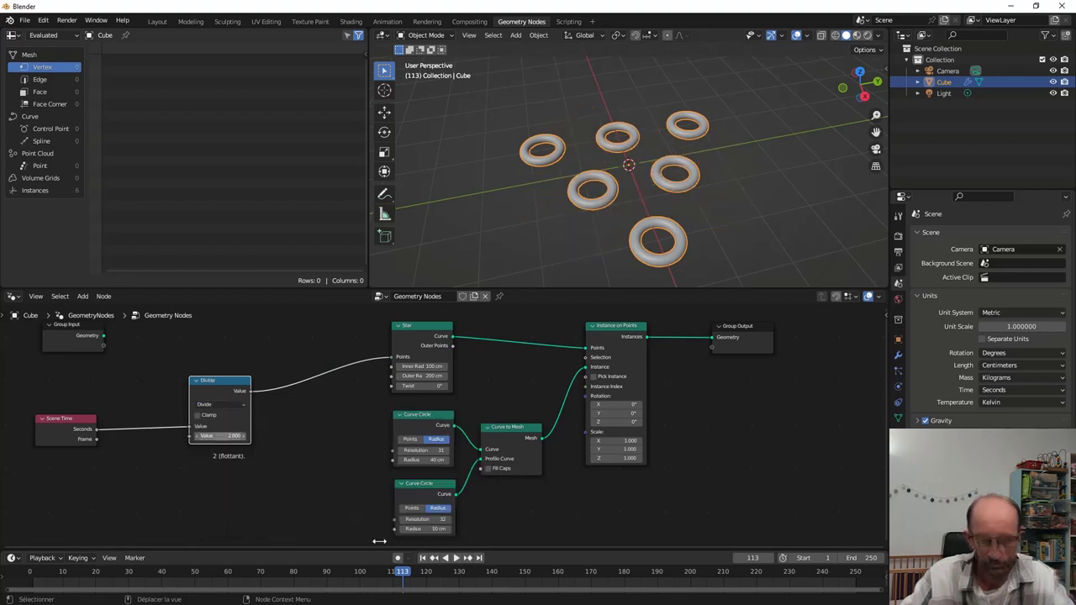
click(423, 558)
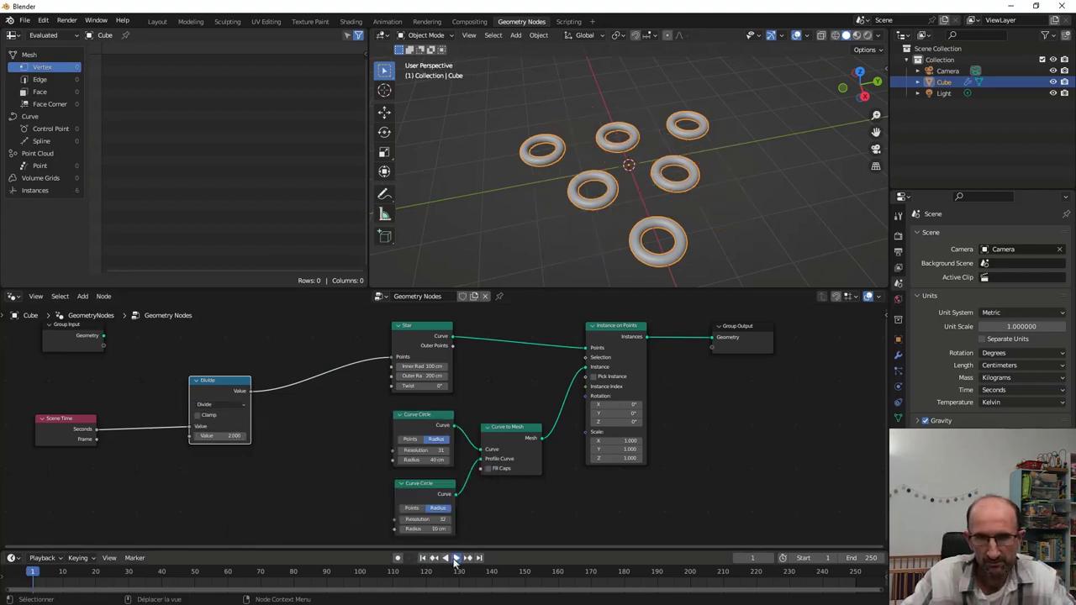
click(455, 558)
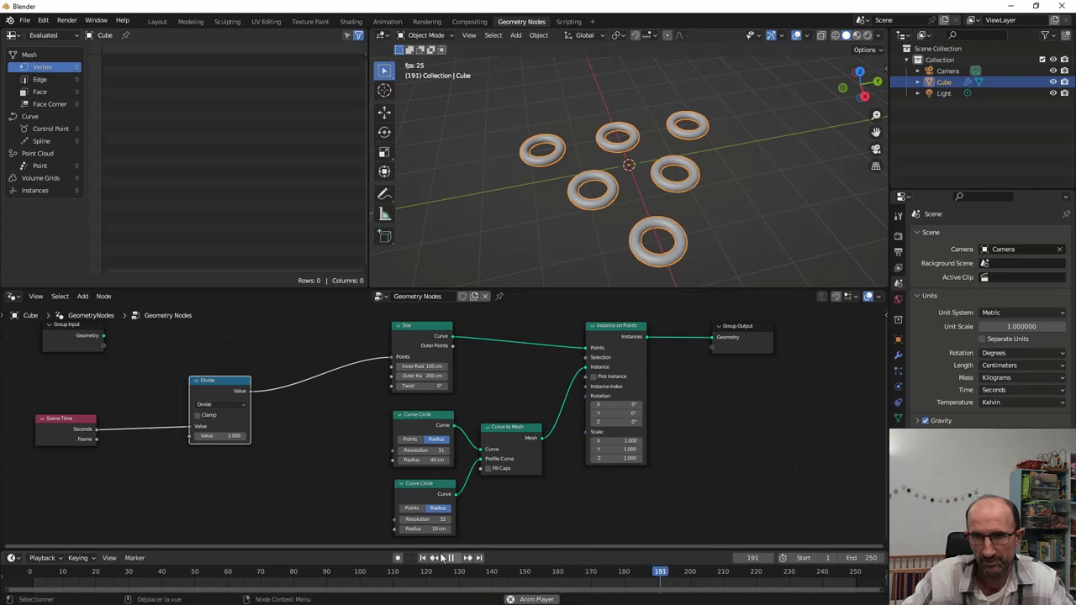
click(450, 558)
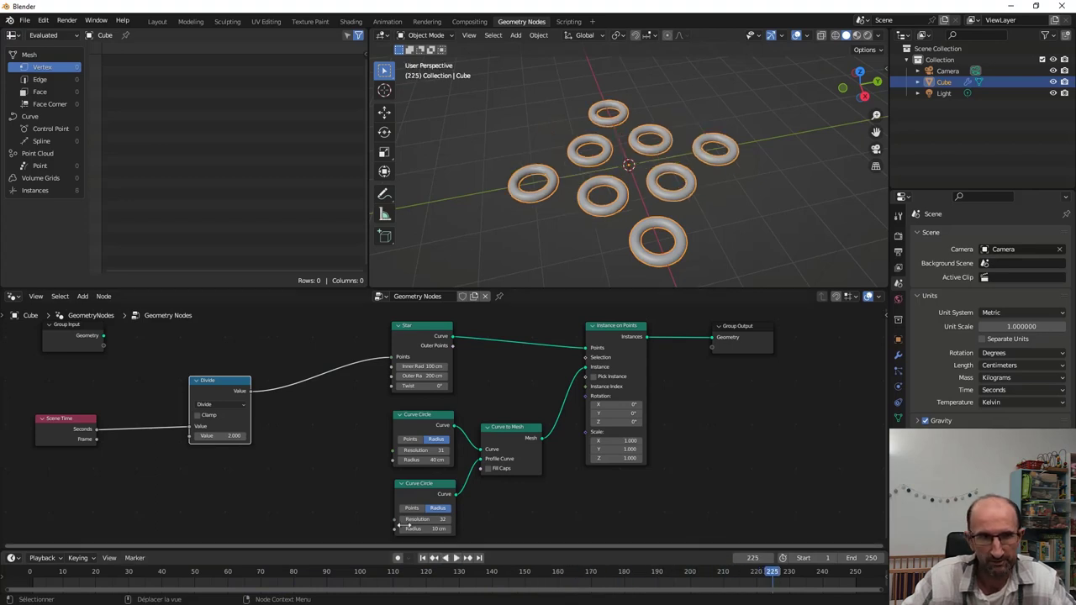
Revert the math node to Multiply and orbit around the 36-torus lace ring.
click(217, 406)
click(218, 447)
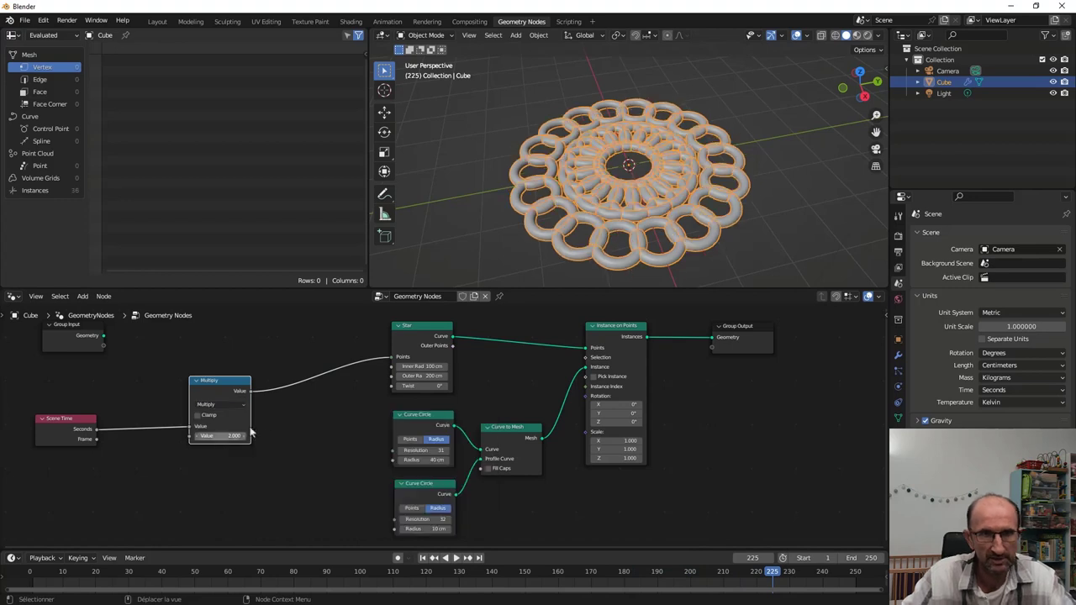
mouse_move(676, 186)
middle_down()
mouse_move(665, 221)
mouse_move(661, 187)
middle_up()
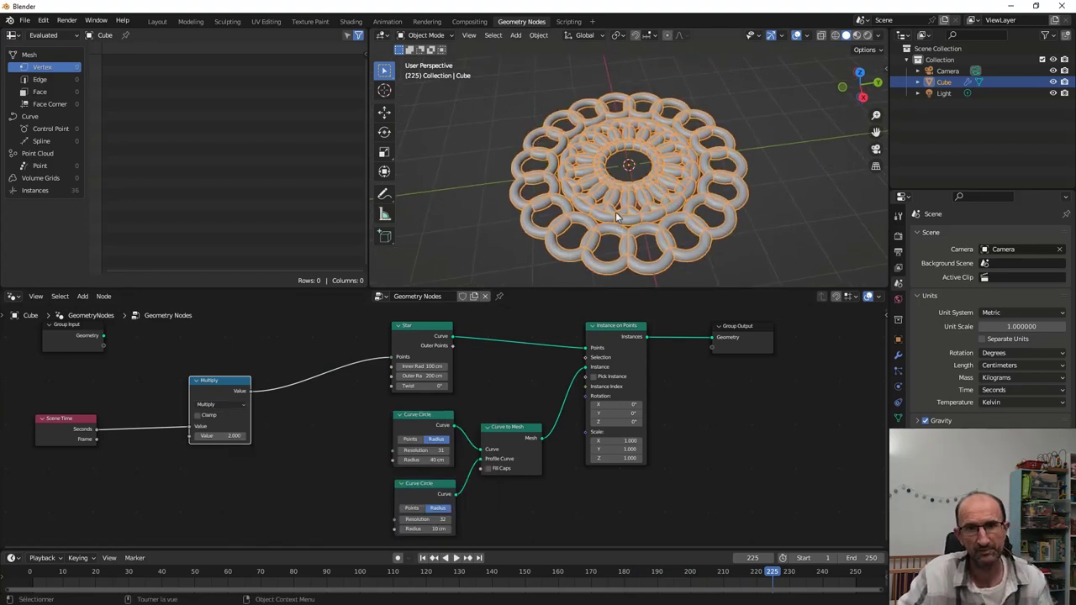
middle_drag(571, 214, 582, 208)
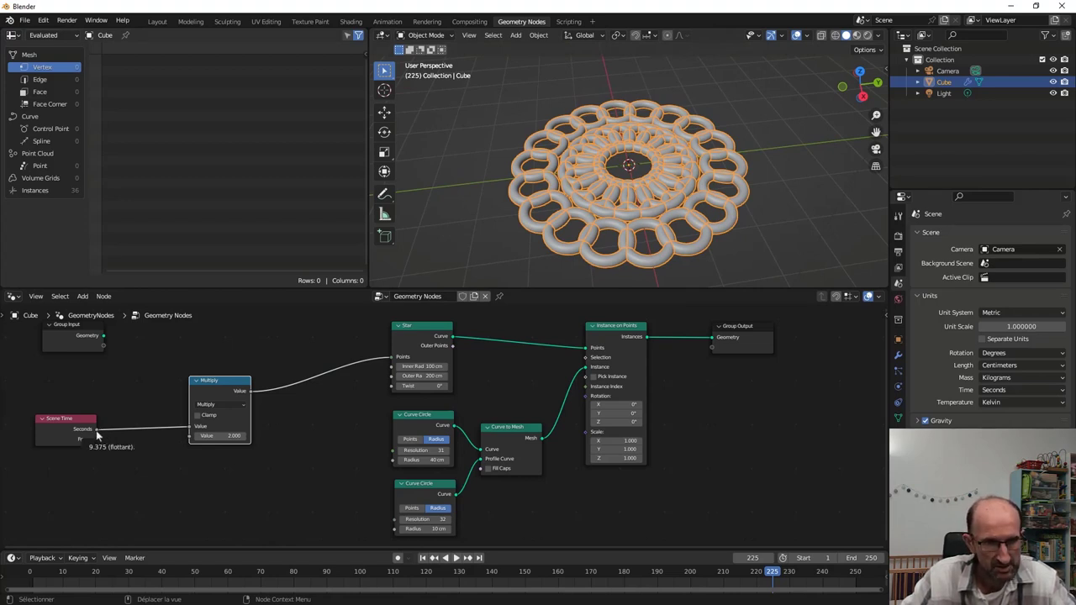
Drive the 40 cm Curve Circle's Resolution from Scene Time and replay the animation.
drag(96, 434, 359, 464)
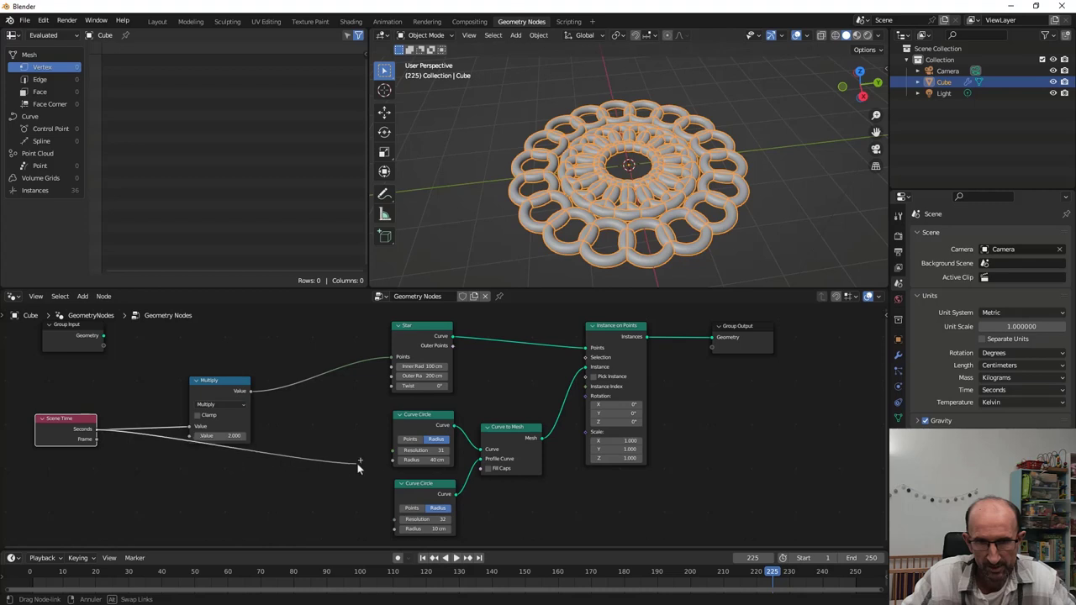
drag(359, 464, 391, 451)
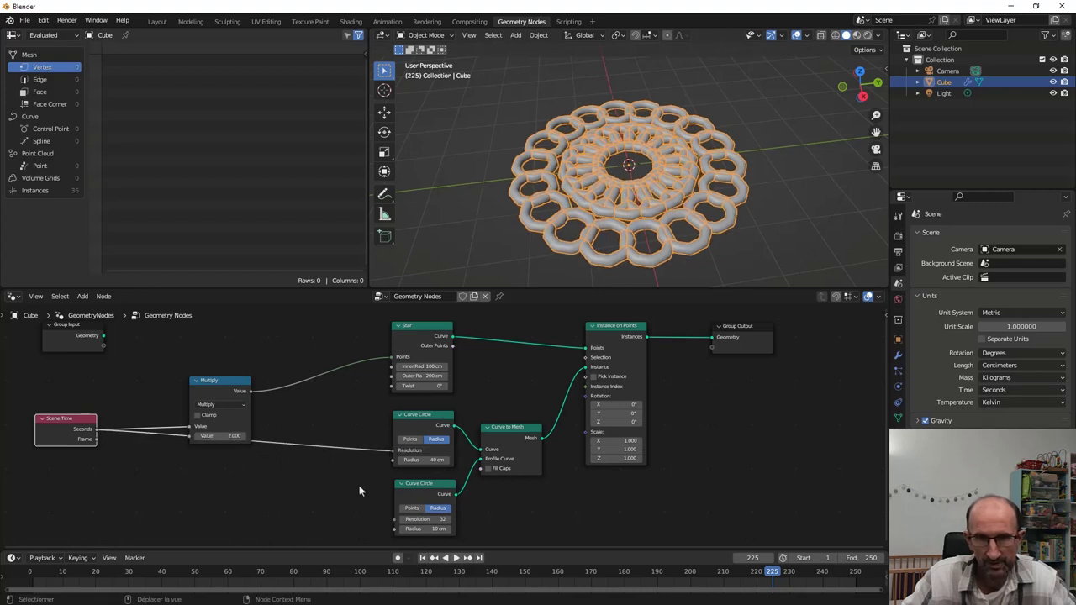
click(423, 559)
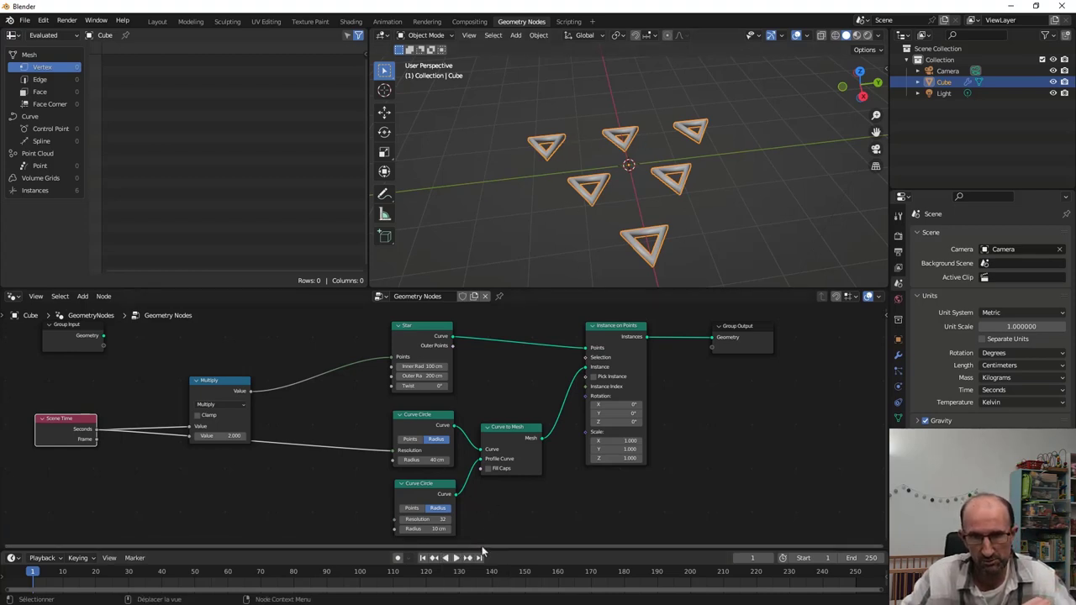
click(455, 557)
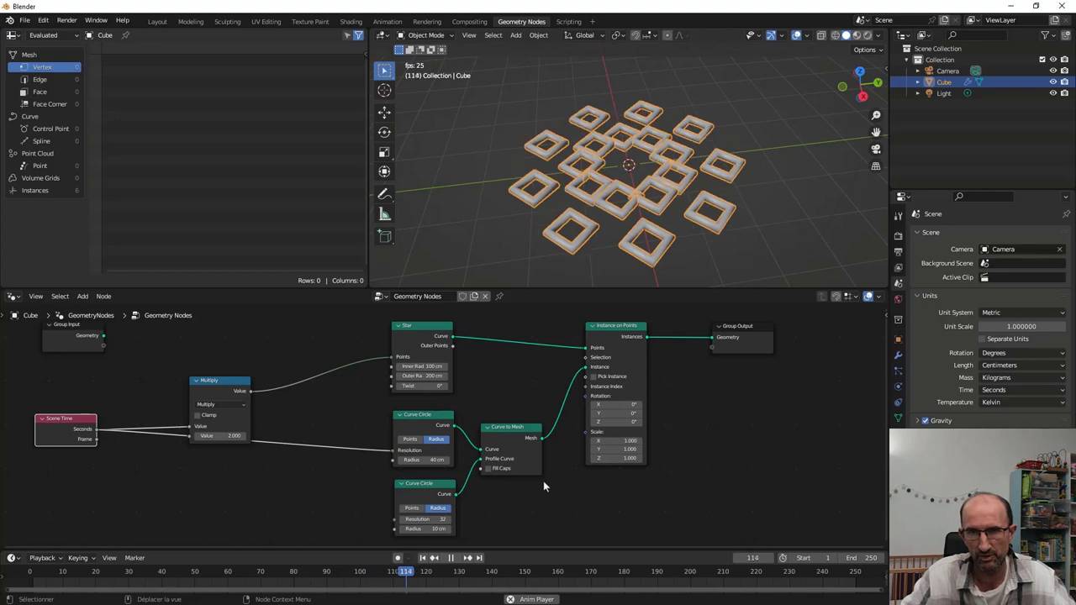
click(451, 558)
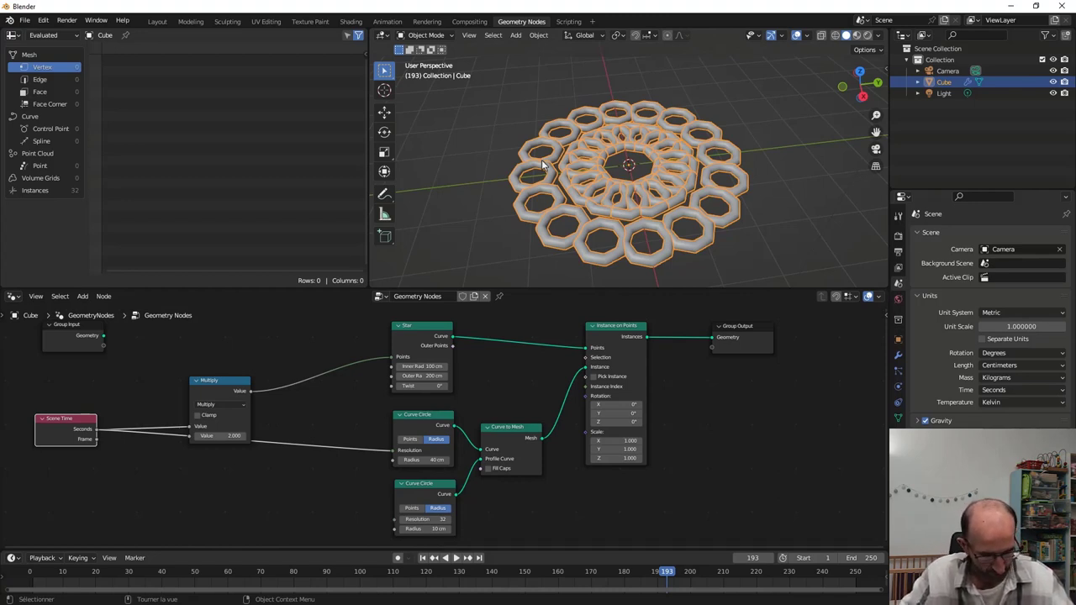
Drive the profile circle's Resolution with Scene Time Seconds and play from frame 1 to 45.
middle_drag(448, 459, 473, 392)
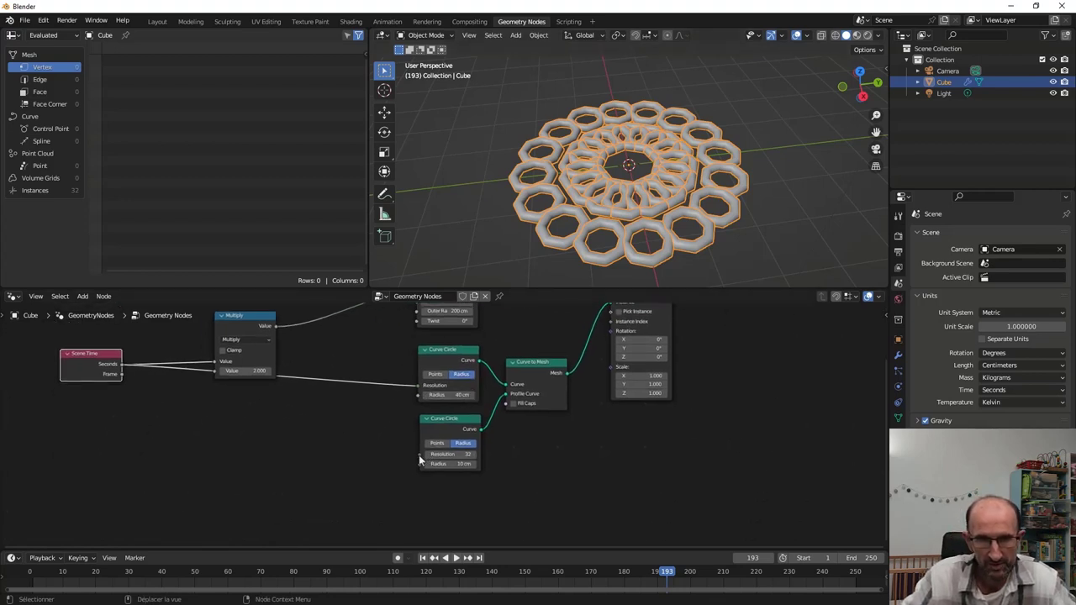
drag(418, 455, 122, 364)
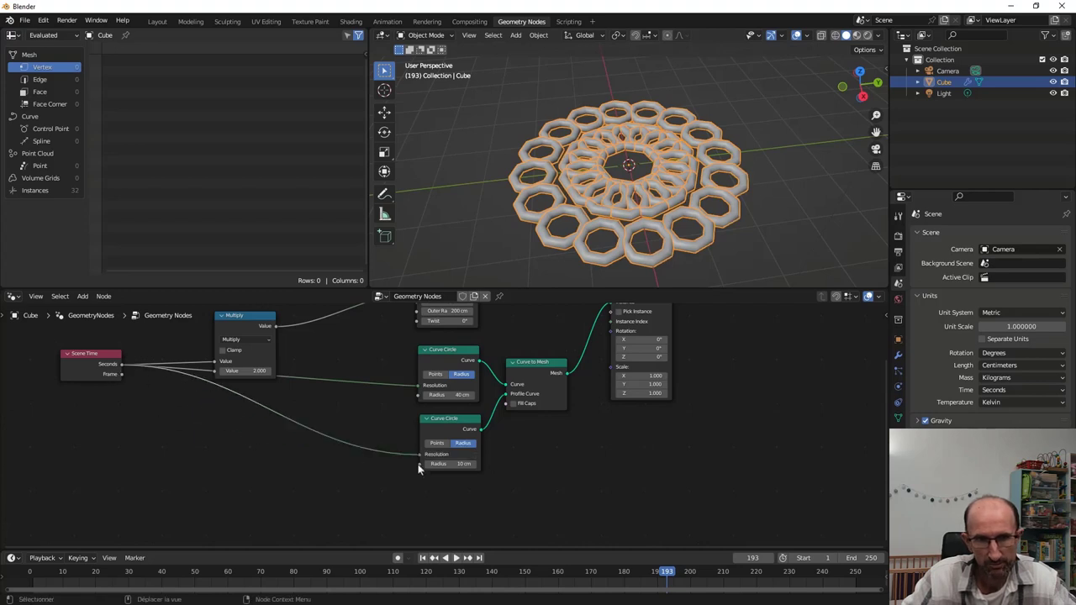
click(423, 559)
click(457, 559)
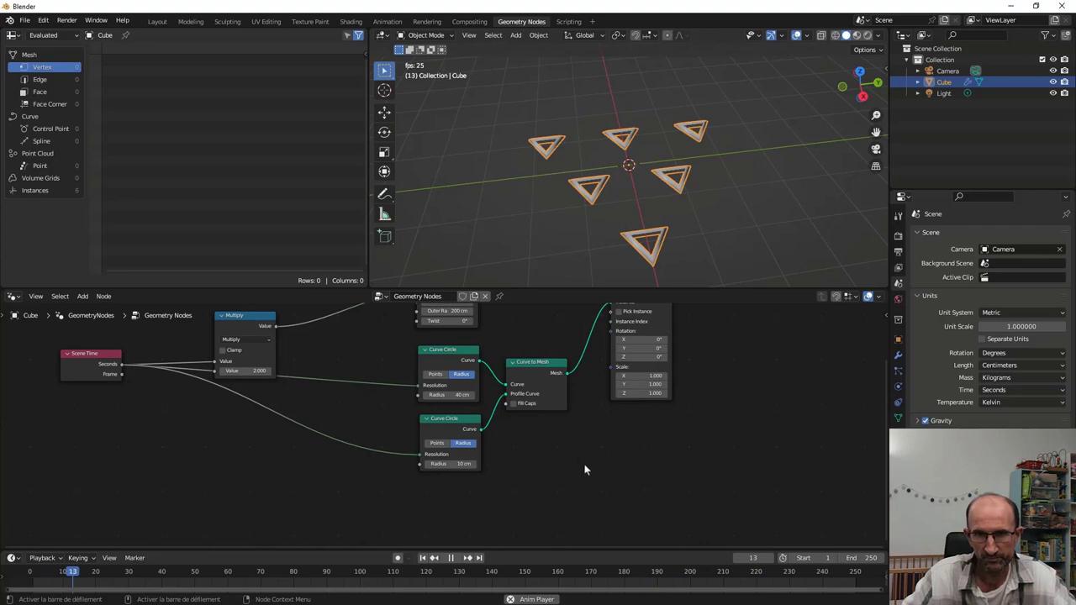
click(452, 559)
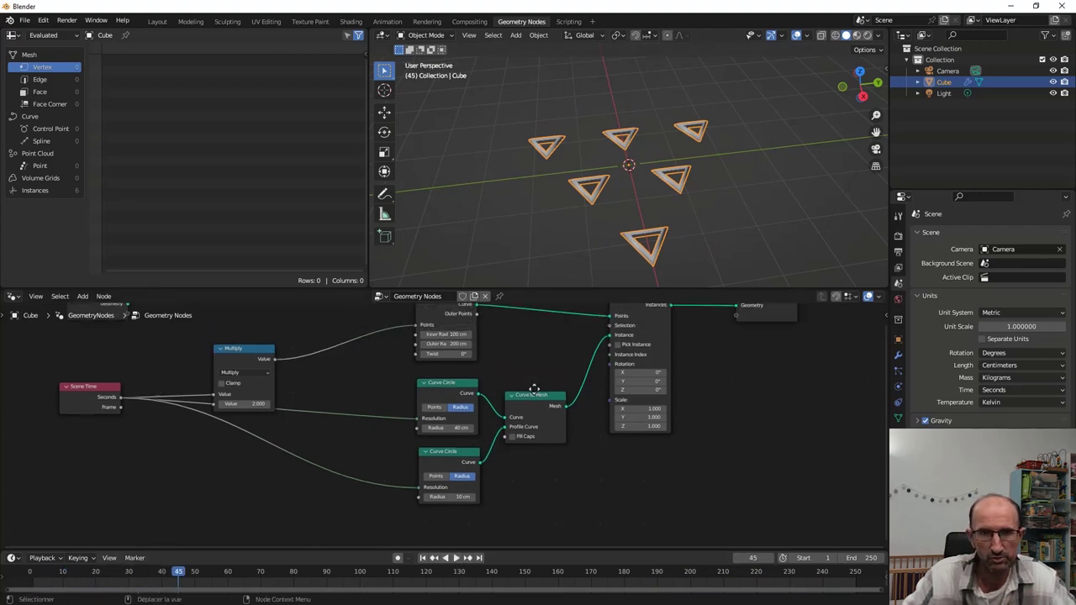
Tidy the Multiply and Group Input nodes, then put the Cube into Edit Mode.
mouse_move(533, 409)
middle_down()
mouse_move(492, 413)
mouse_move(572, 410)
middle_up()
click(573, 409)
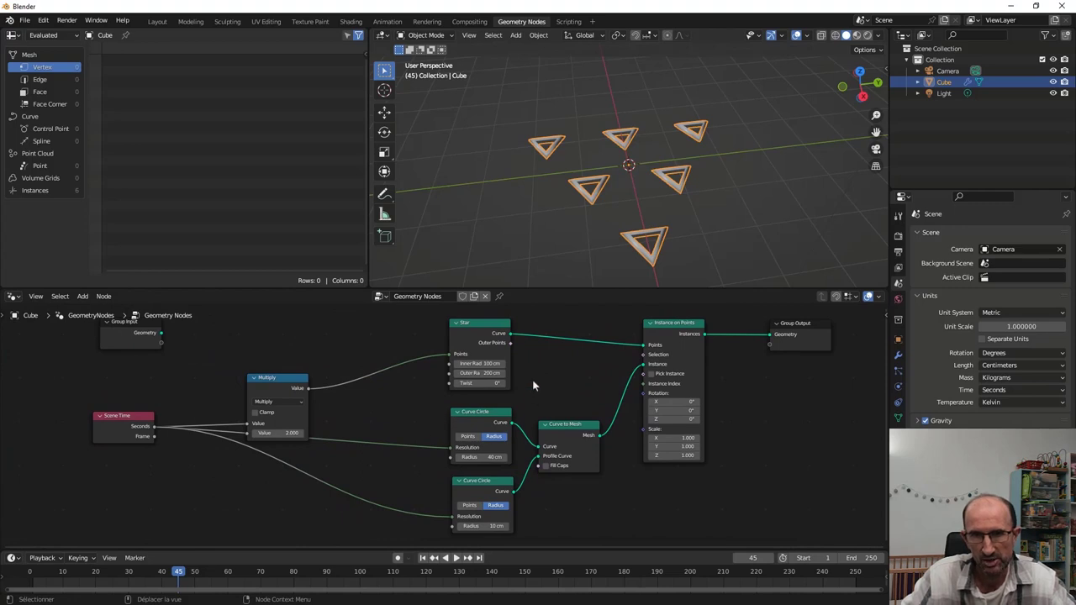
drag(288, 379, 328, 343)
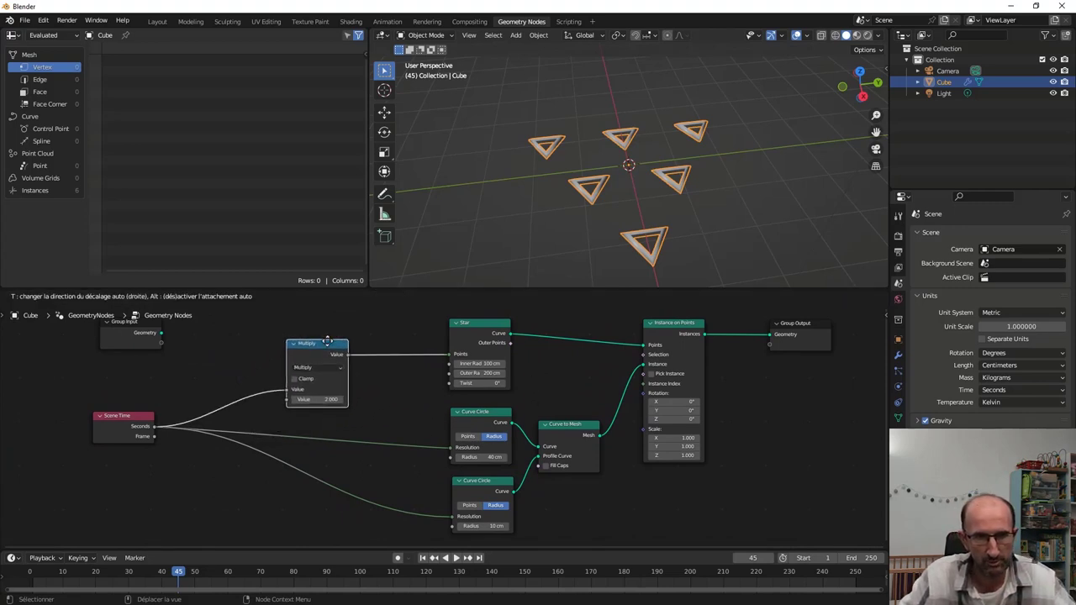
middle_drag(384, 444, 526, 435)
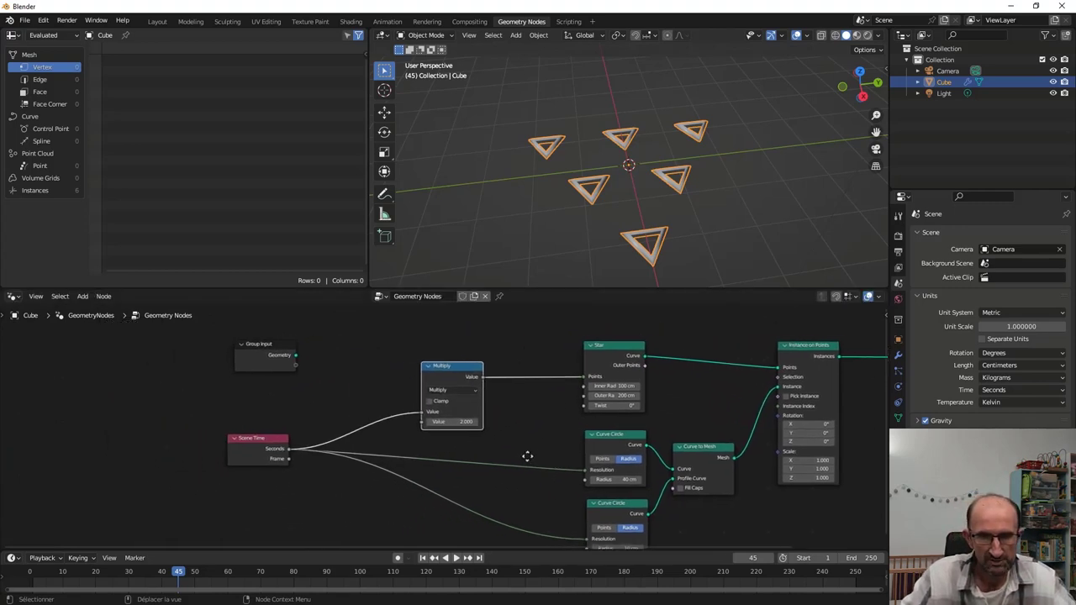
drag(287, 319, 277, 353)
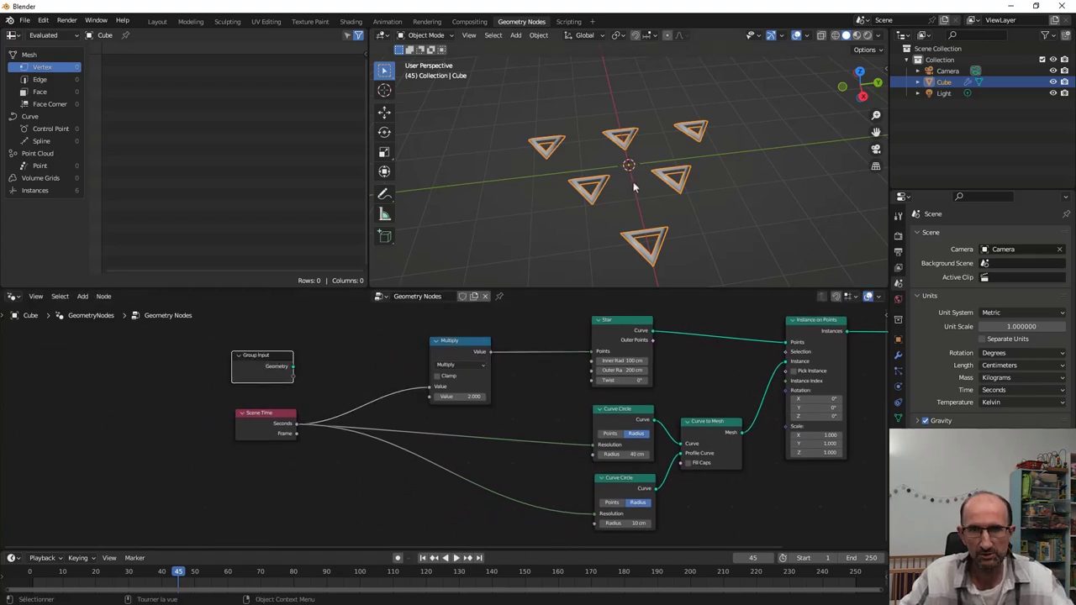
key(Tab)
mouse_move(633, 182)
middle_down()
mouse_move(675, 143)
mouse_move(636, 164)
middle_up()
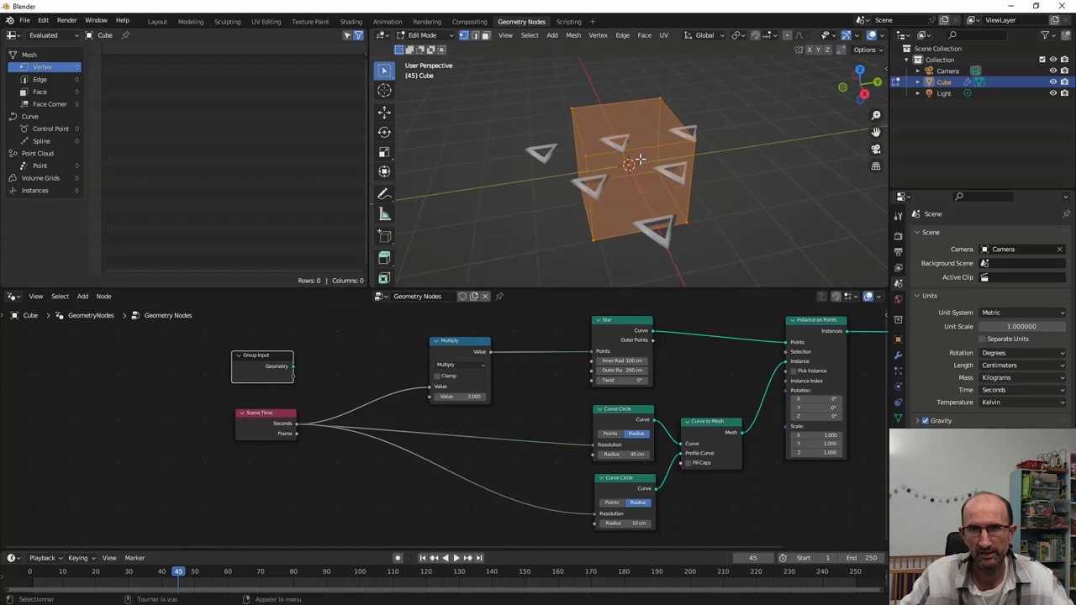
Fit the node tree in view and spread out the Group Input and Group Output nodes.
key(Tab)
key(Tab)
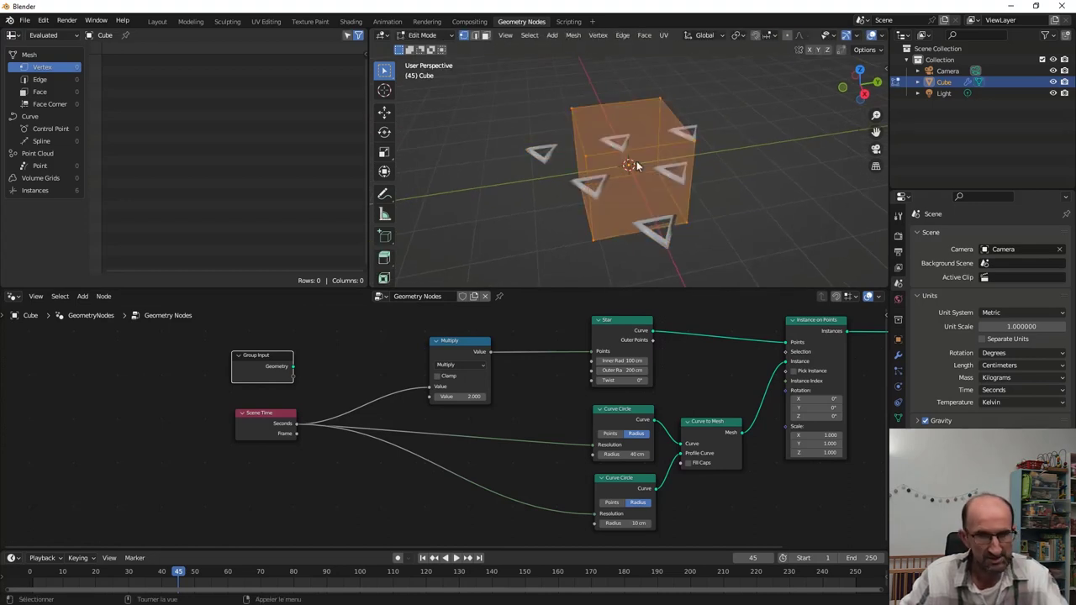
middle_drag(606, 151, 614, 156)
scroll(378, 404, down, 2)
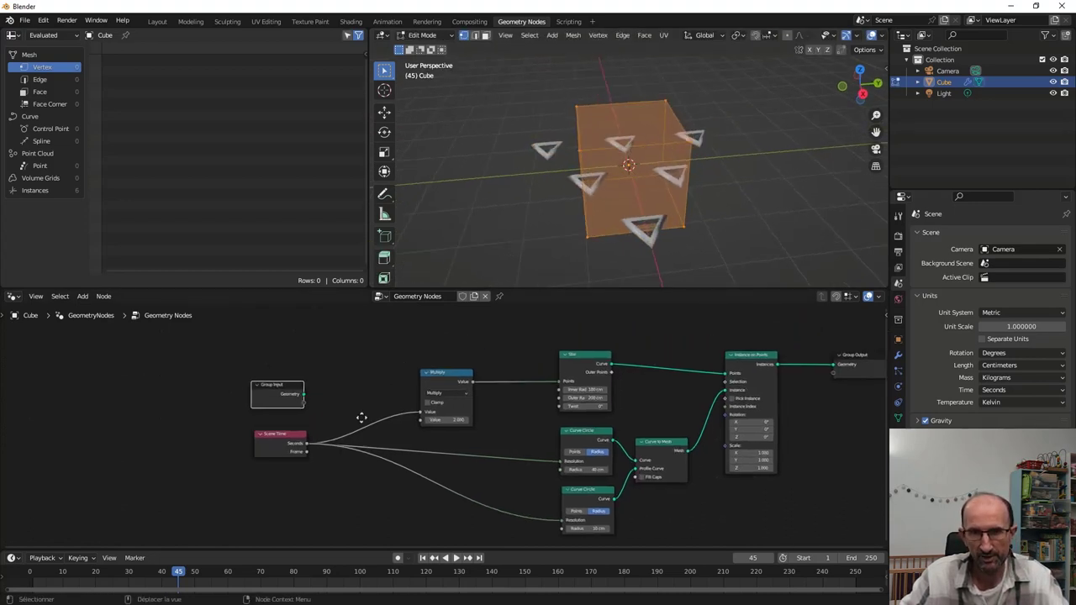
middle_drag(361, 416, 269, 448)
drag(236, 459, 260, 372)
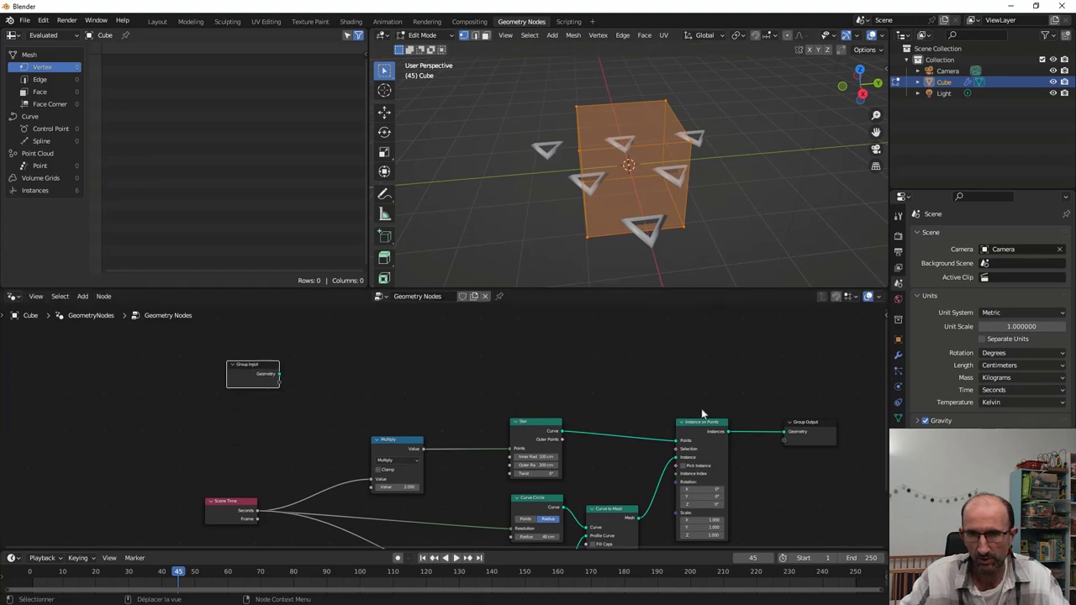
drag(795, 431, 815, 382)
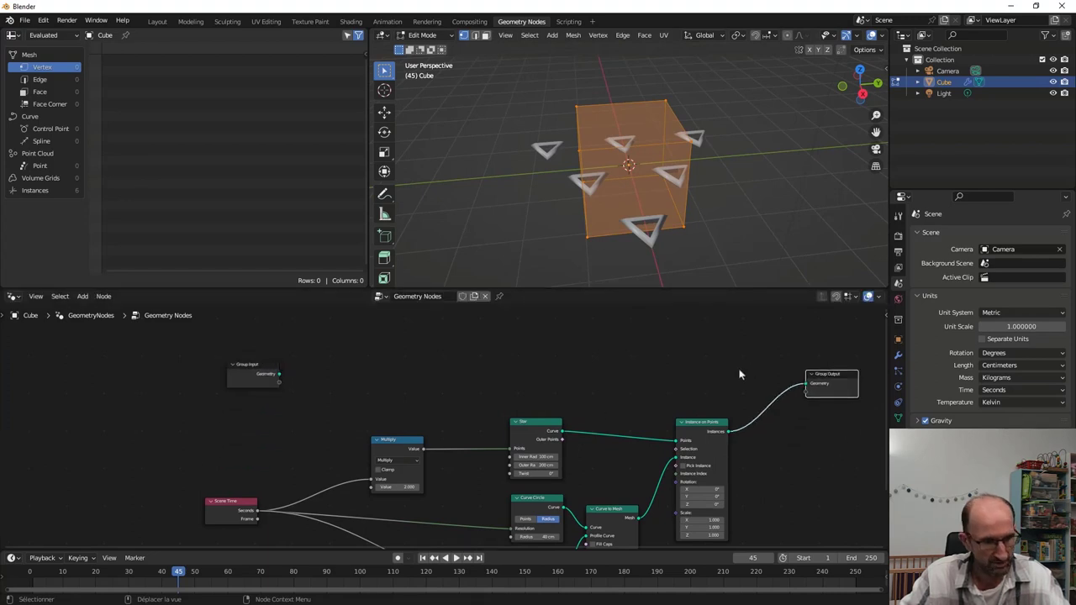
Insert a Join Geometry node before Group Output, feeding in the original cube geometry.
key(shift+a)
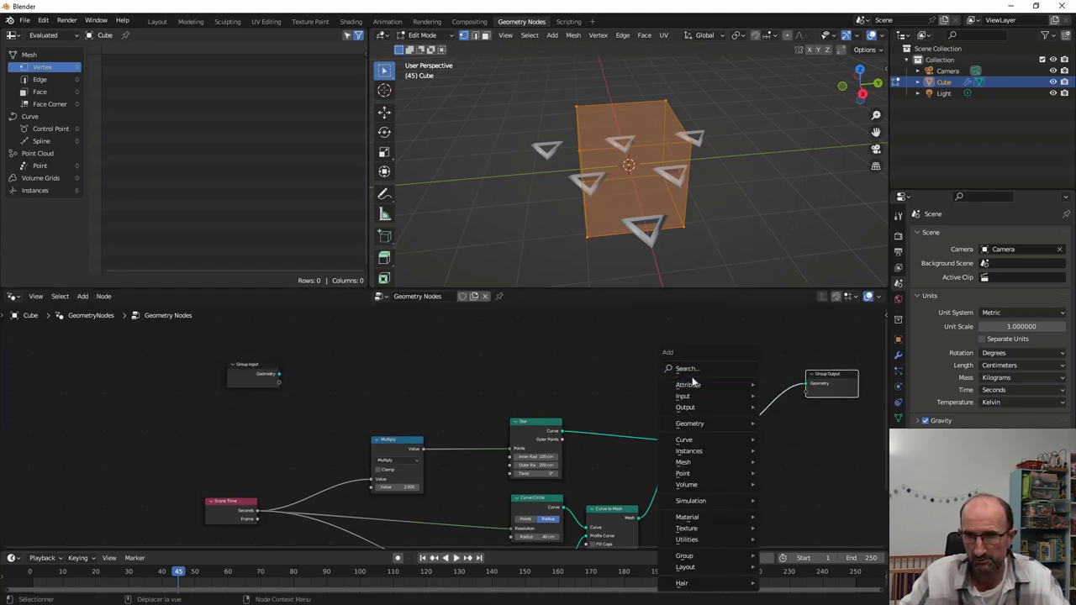
click(697, 369)
text(j)
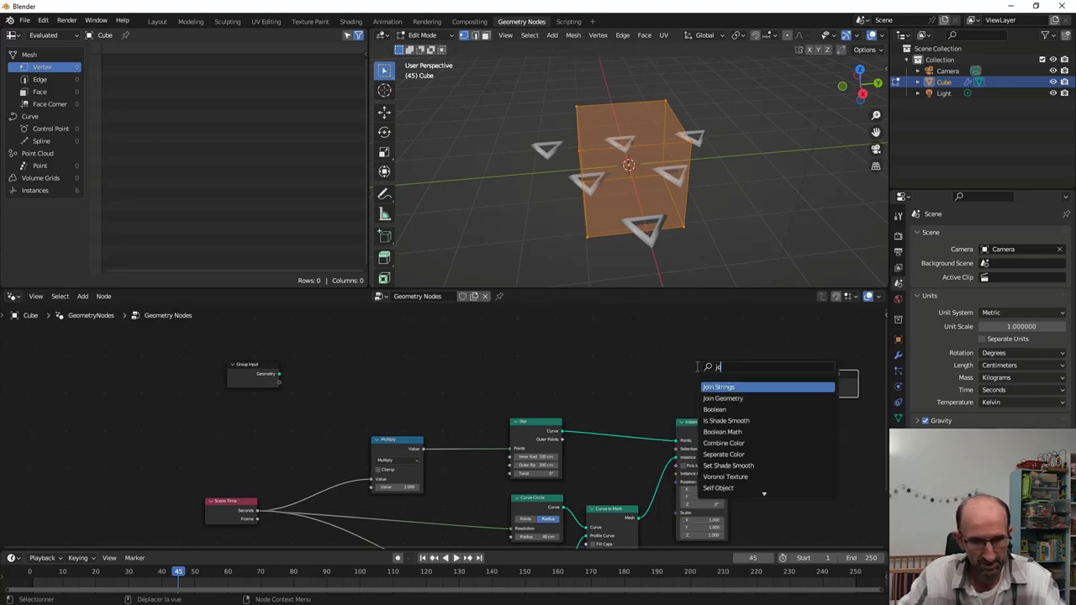
text(oin)
click(724, 398)
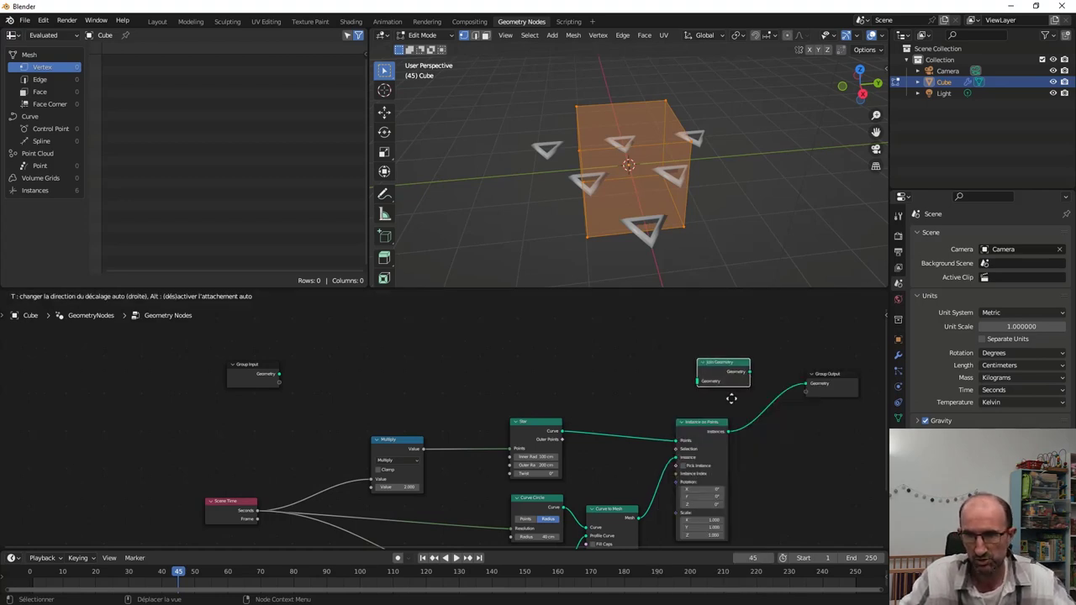
click(768, 424)
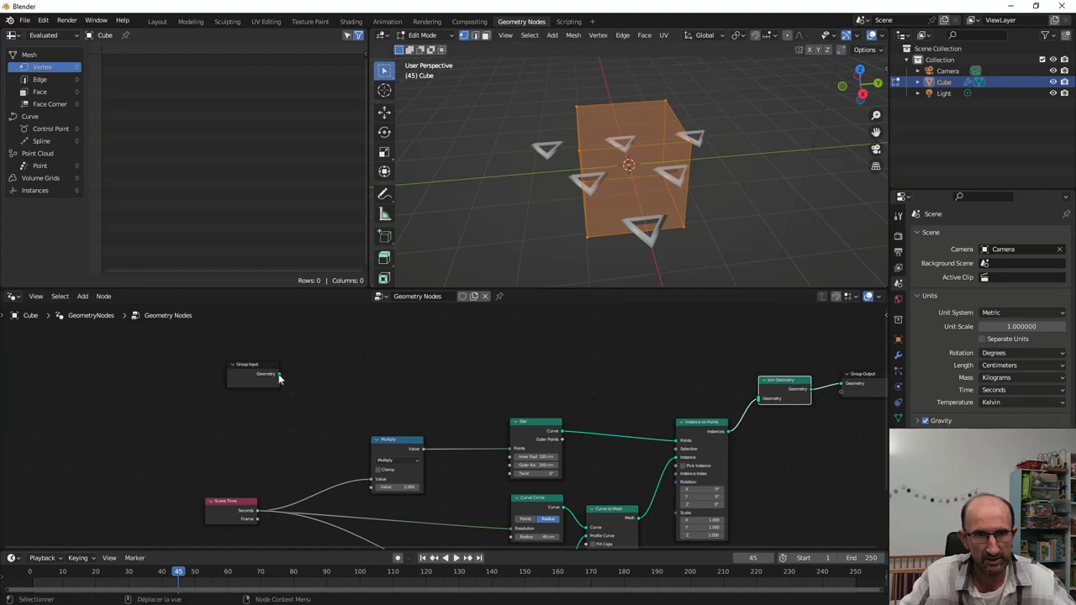
drag(279, 379, 760, 399)
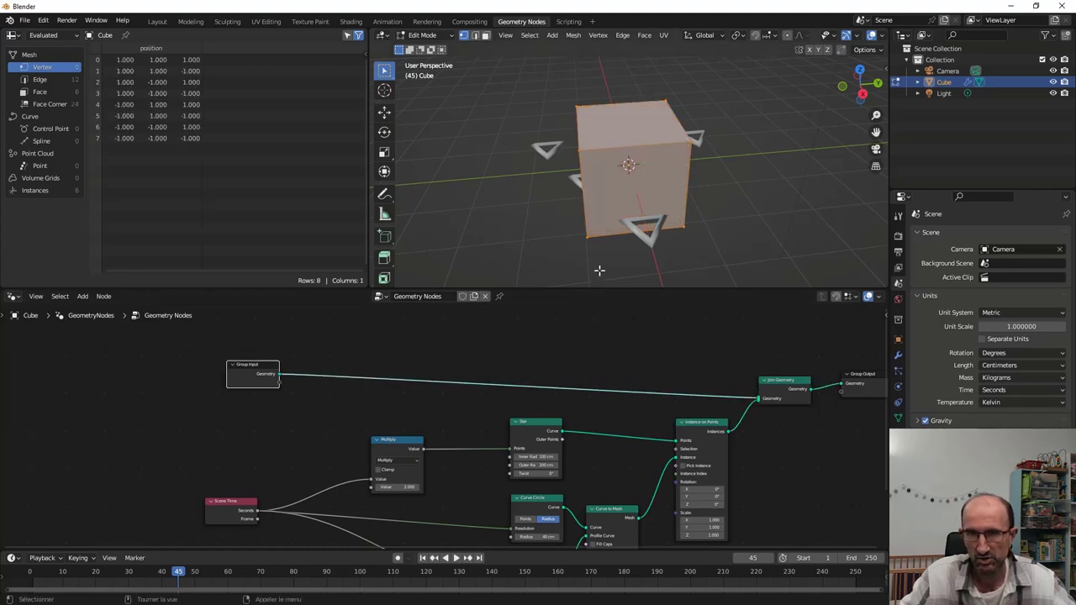
key(Tab)
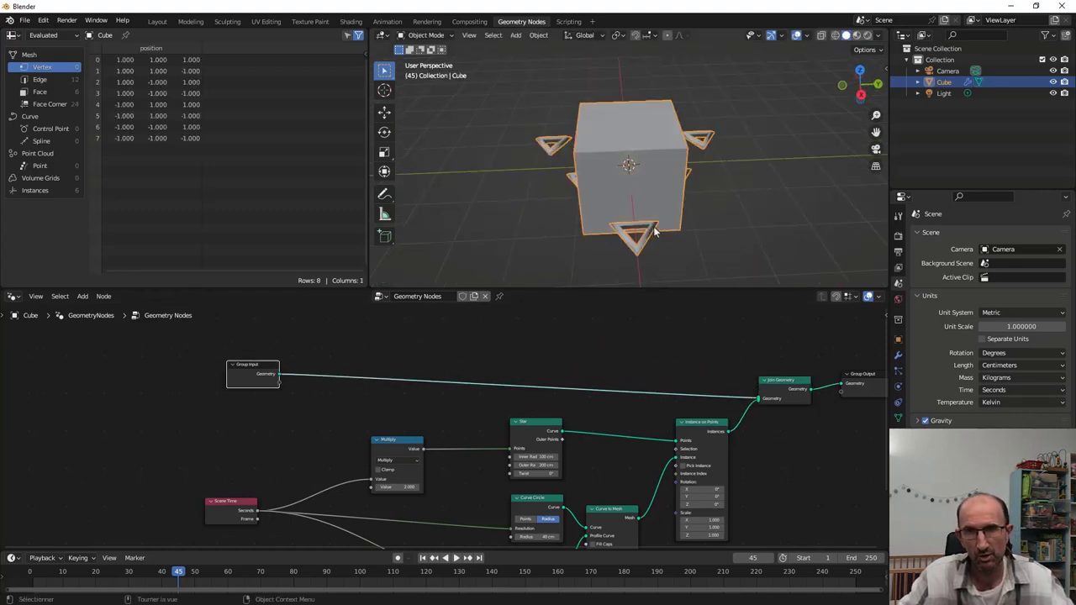
Try removing Join Geometry, then undo to keep the cube and triangles joined.
middle_drag(656, 233, 681, 223)
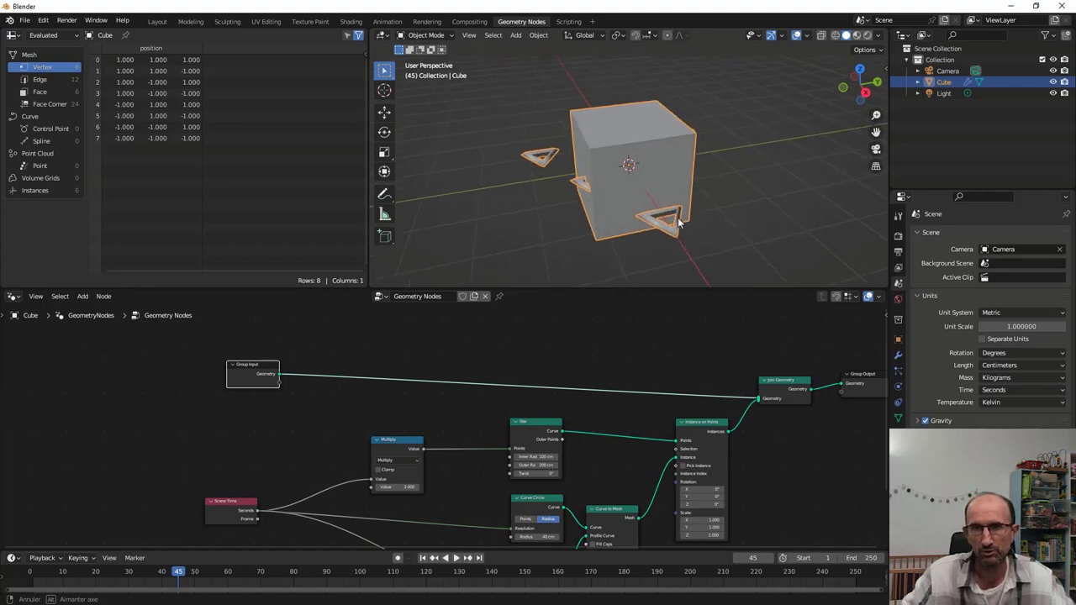
drag(782, 385, 753, 340)
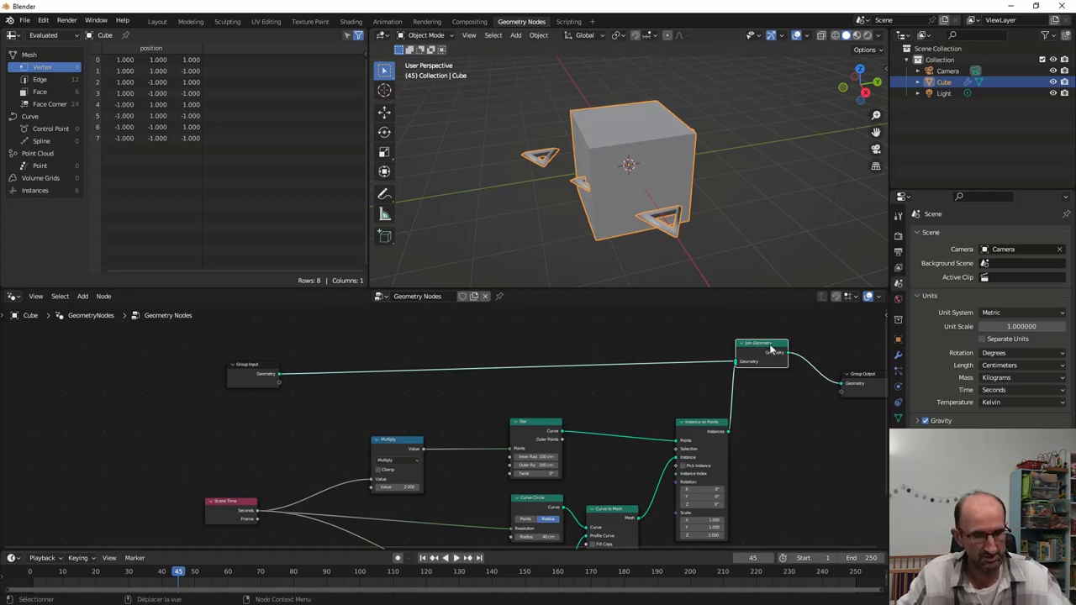
key(x)
drag(729, 432, 788, 425)
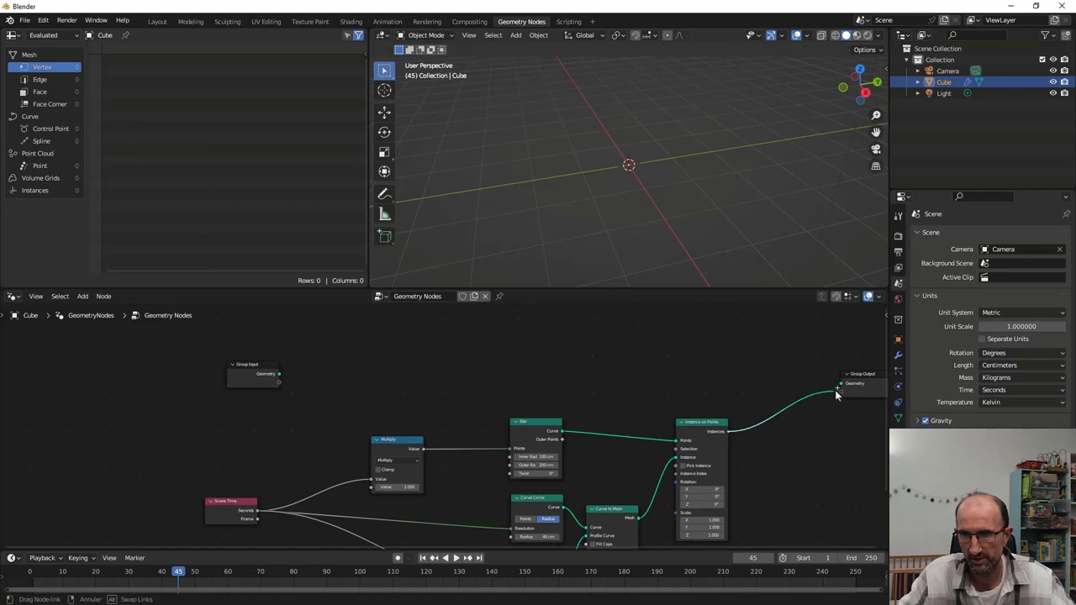
drag(840, 392, 840, 392)
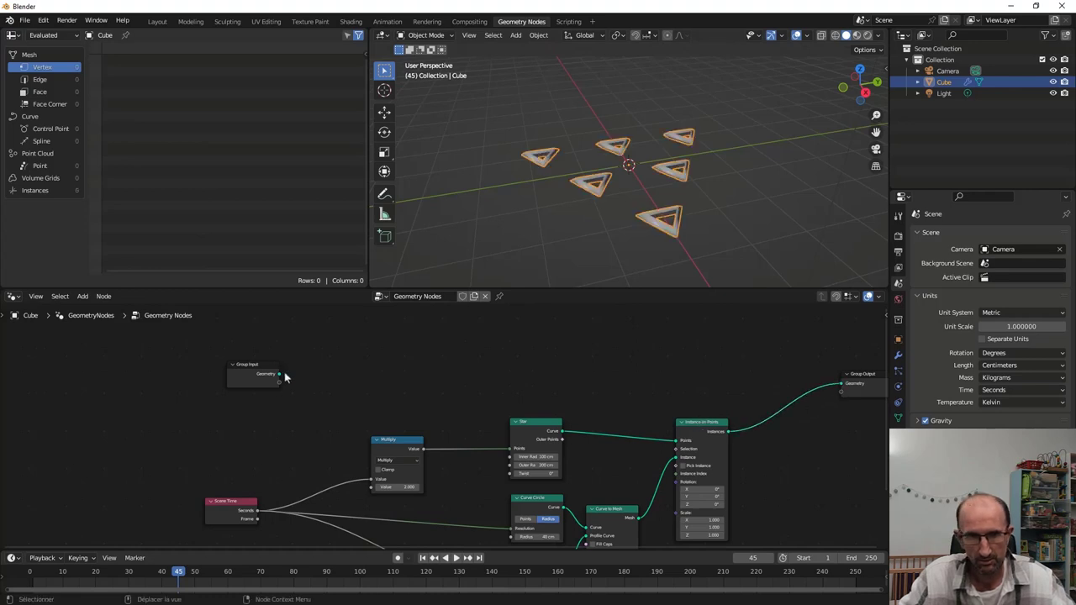
drag(280, 375, 761, 373)
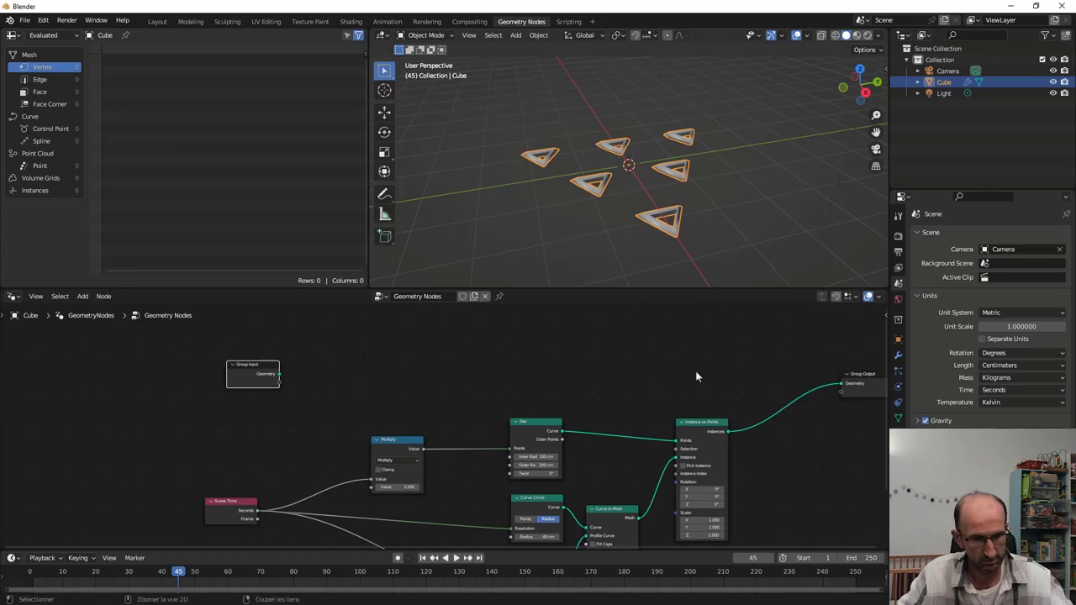
click(698, 370)
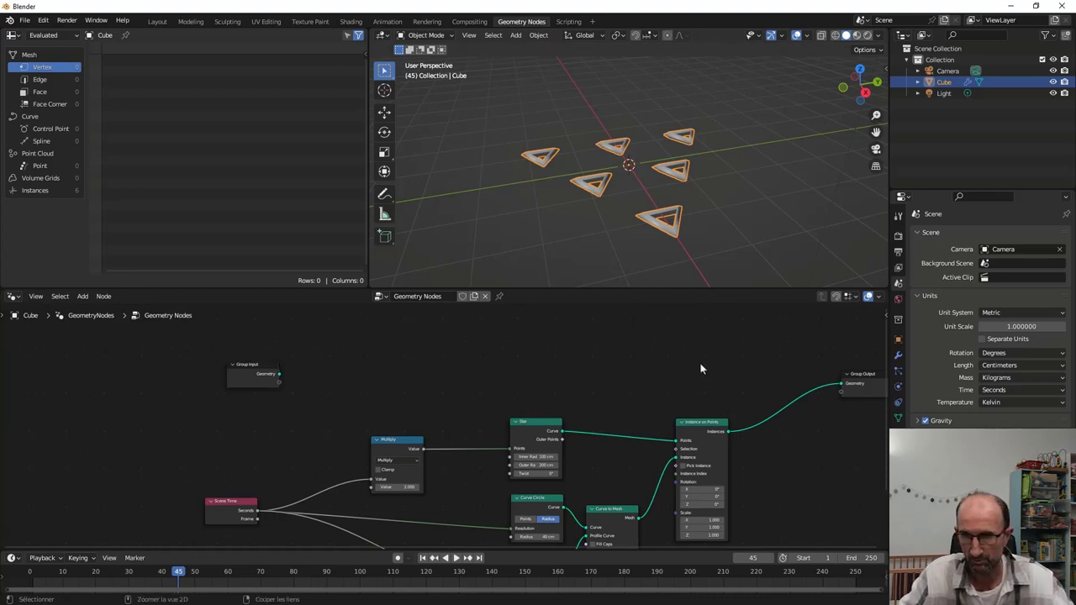
key(ctrl+z)
key(ctrl+z)
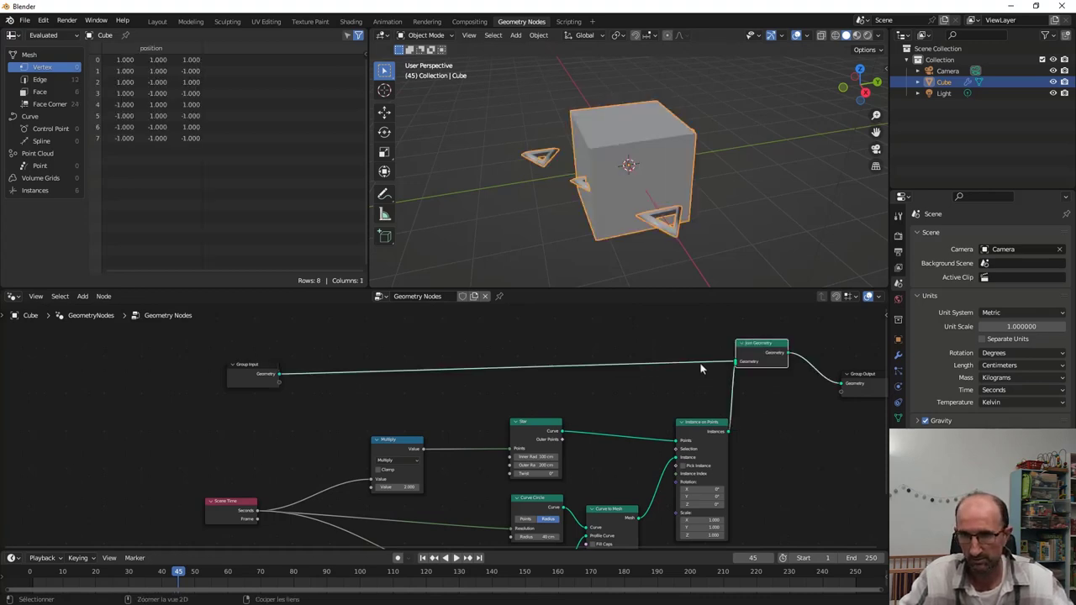
drag(740, 352, 763, 378)
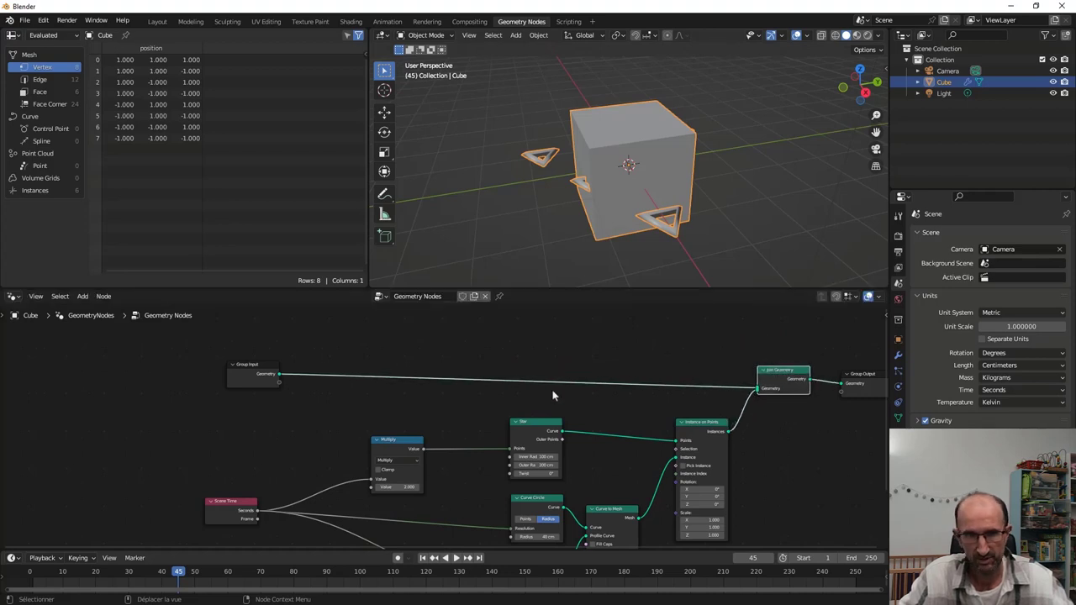
Insert an Instance on Points node on the cube's geometry link.
key(shift+a)
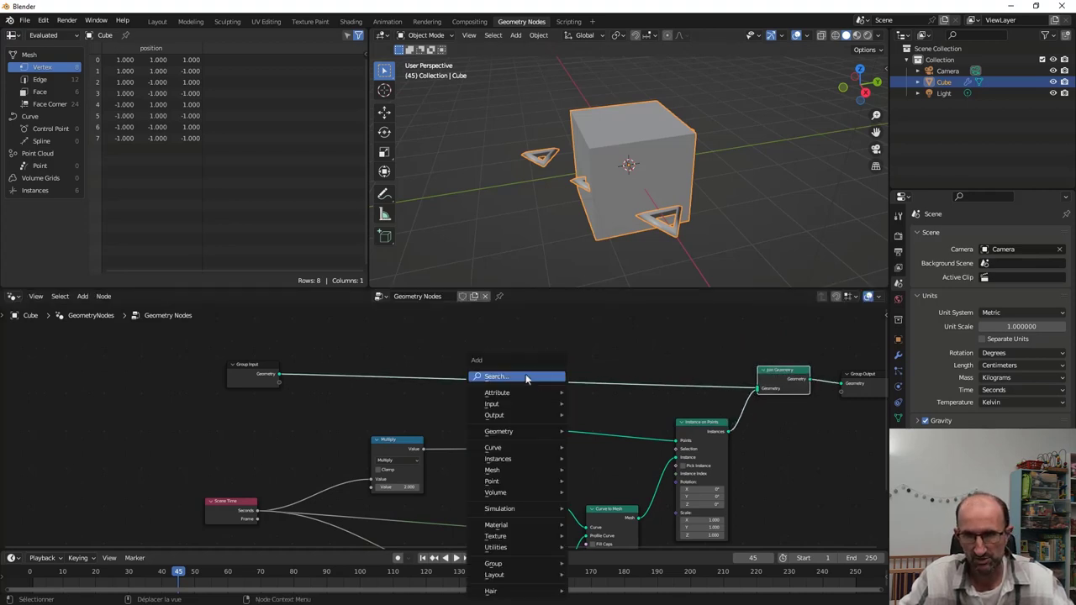
click(528, 380)
text(in)
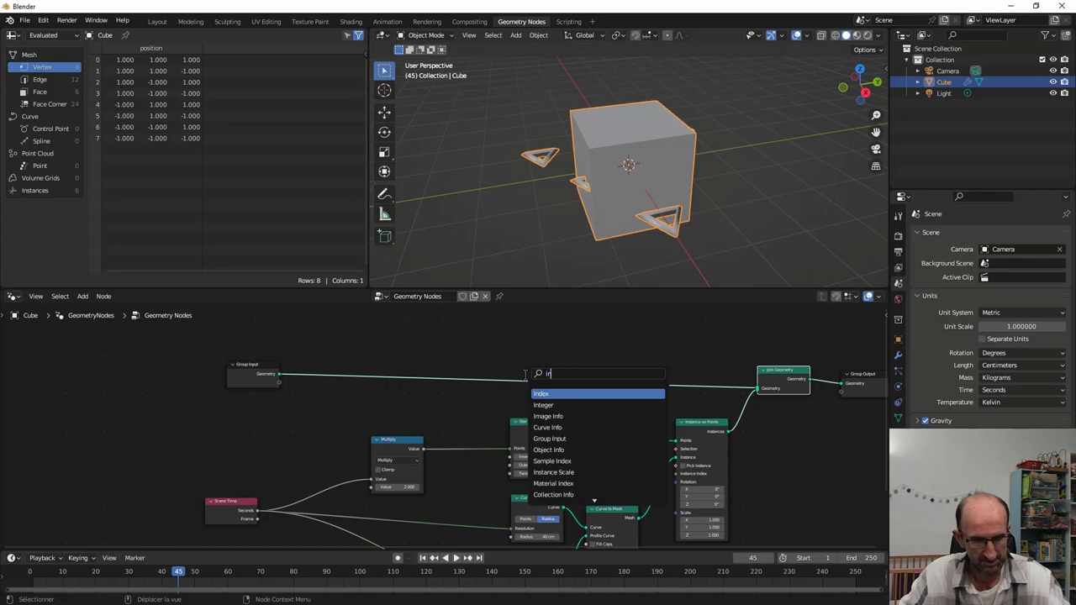
text(stance)
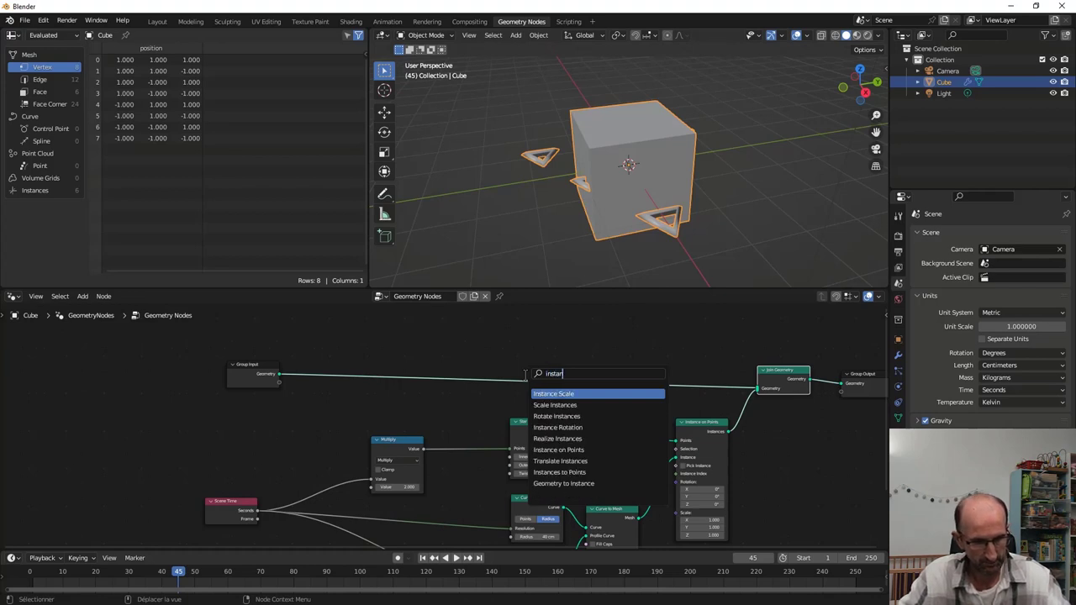
click(569, 450)
click(653, 372)
middle_drag(565, 378, 590, 391)
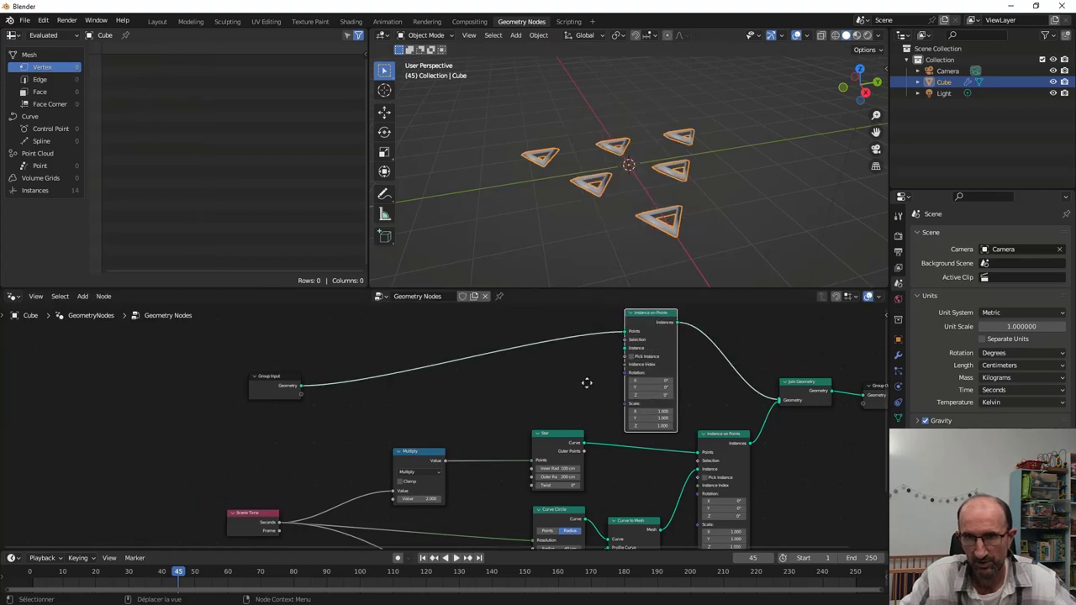
drag(284, 386, 371, 336)
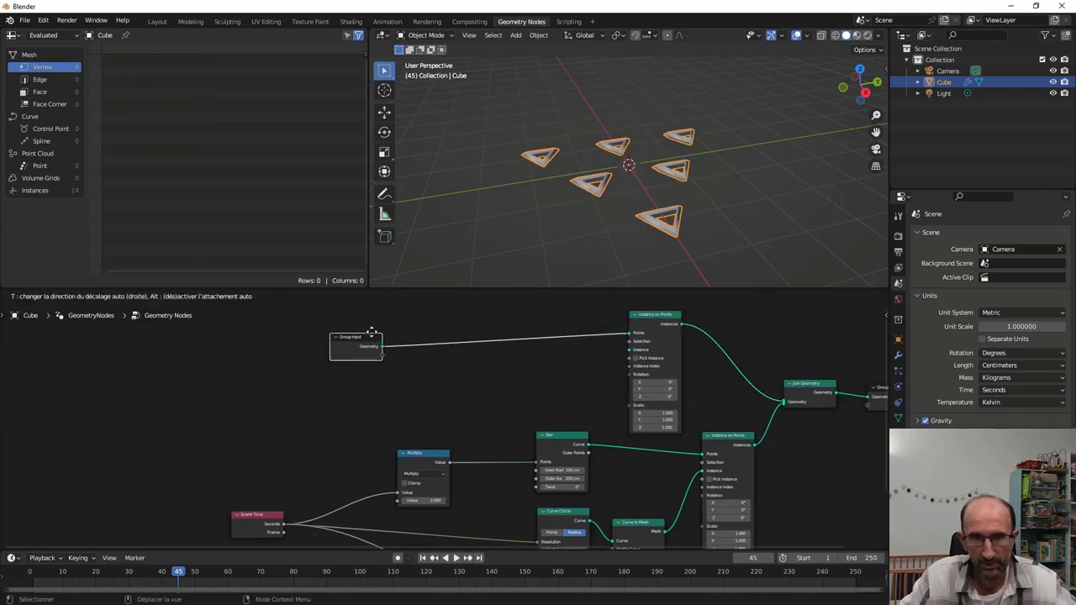
Duplicate the Star node and use its Curve as the instance.
click(561, 442)
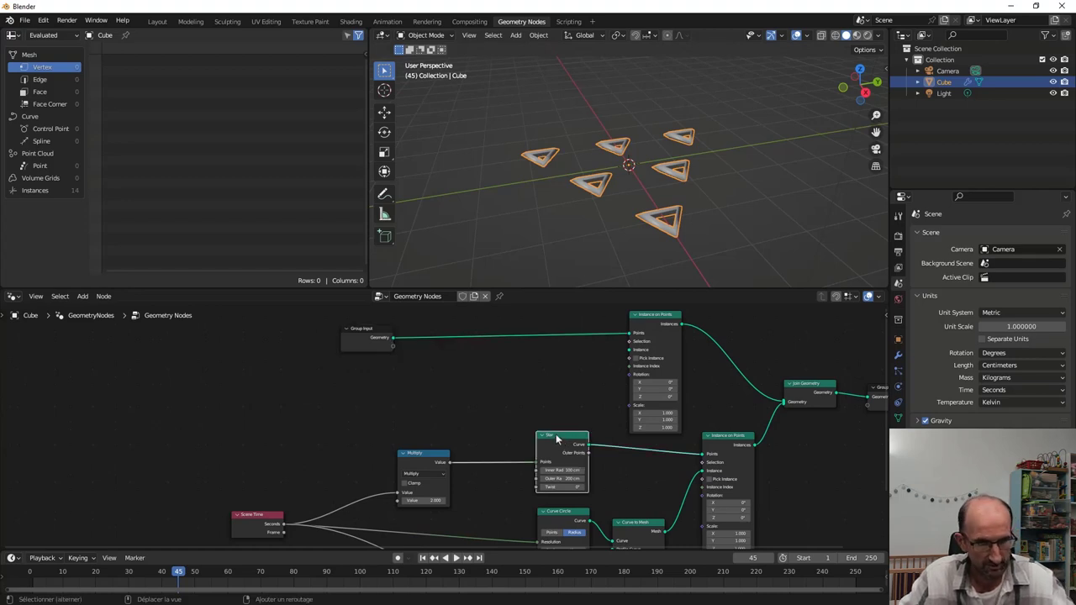
key(shift+d)
click(368, 374)
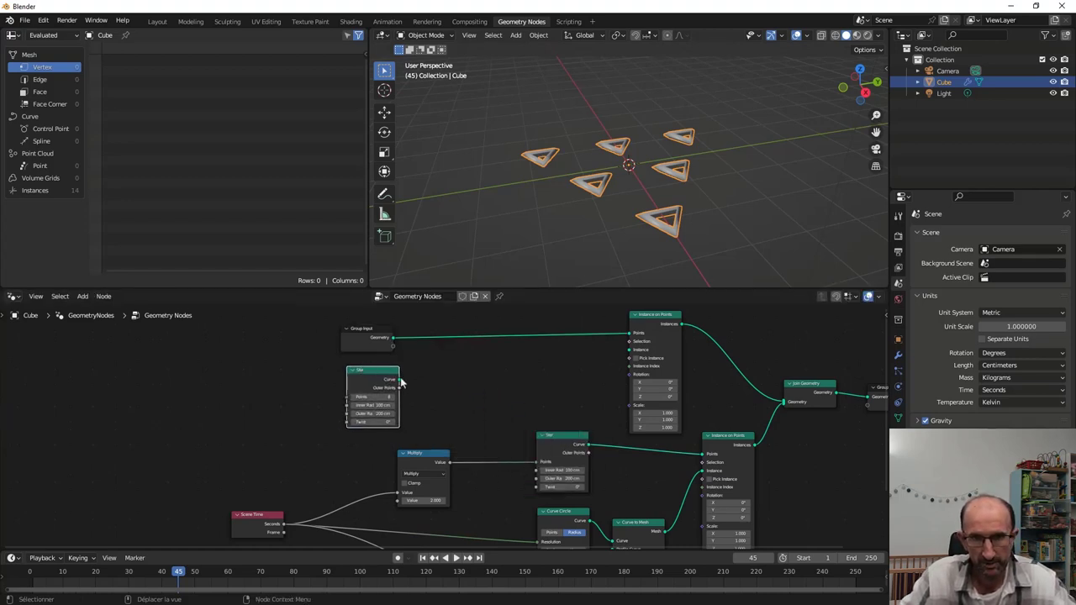
drag(399, 380, 471, 378)
drag(609, 357, 629, 350)
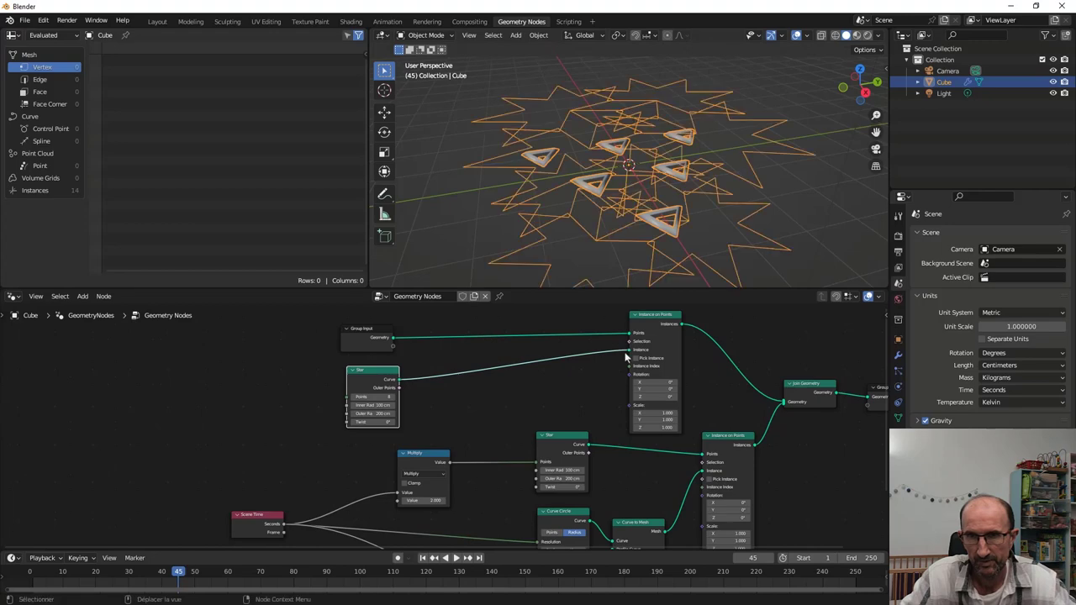
mouse_move(616, 221)
middle_down()
mouse_move(618, 130)
mouse_move(656, 168)
middle_up()
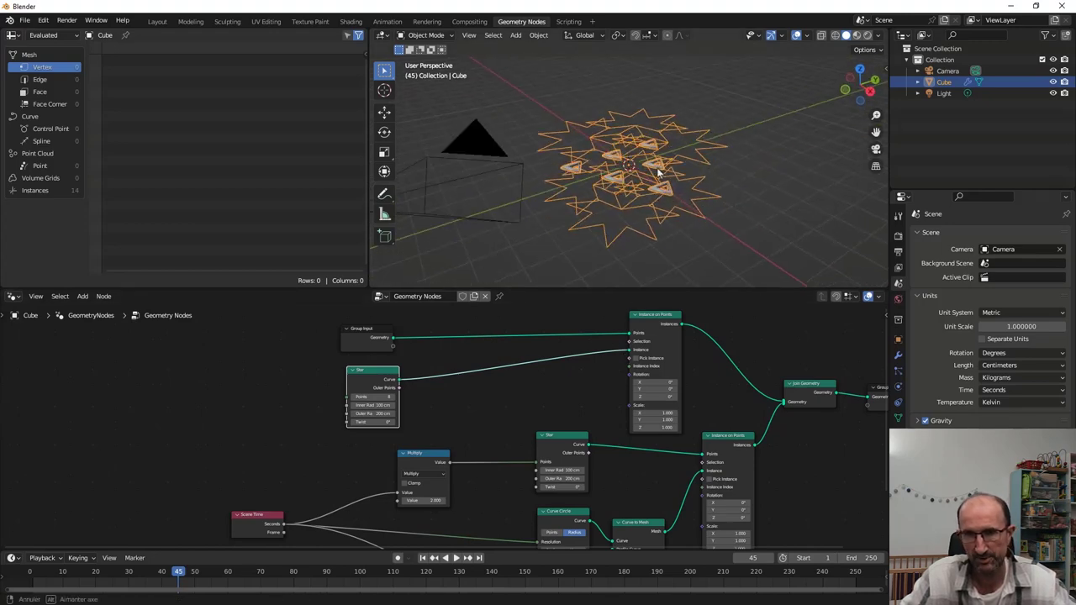
scroll(363, 414, up, 3)
Set the new star's Inner Radius to 80 cm and Outer Radius to 170 cm.
click(336, 391)
text(80)
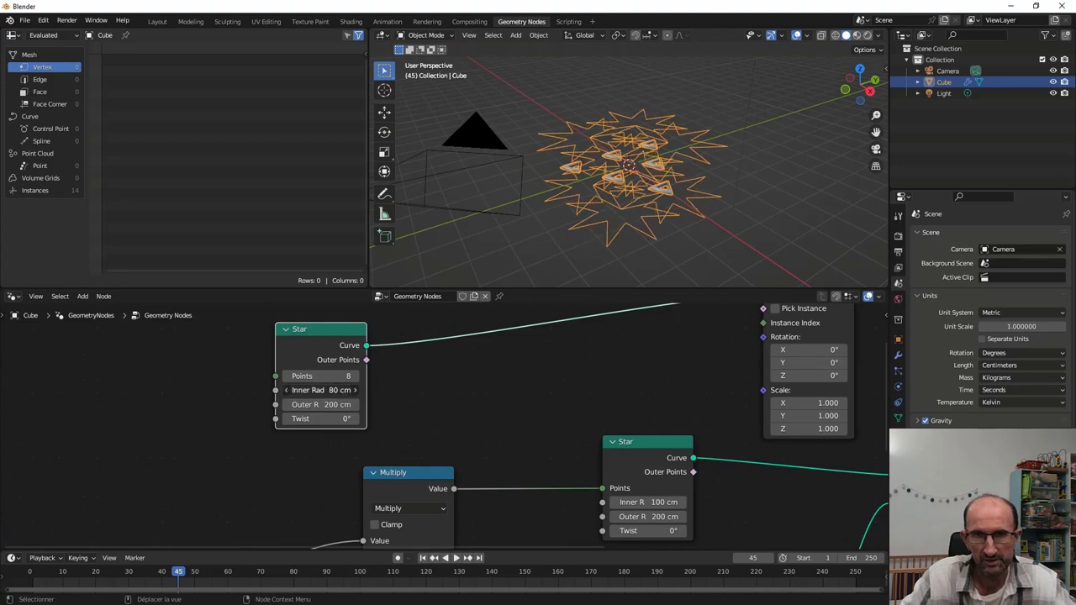
key(Return)
drag(341, 406, 315, 406)
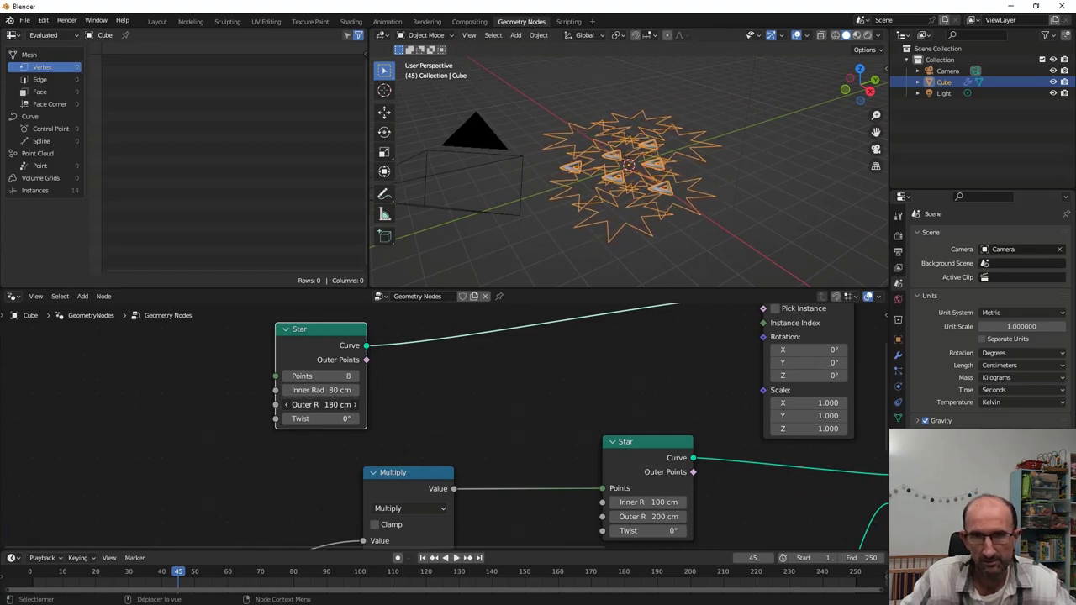
scroll(476, 356, down, 1)
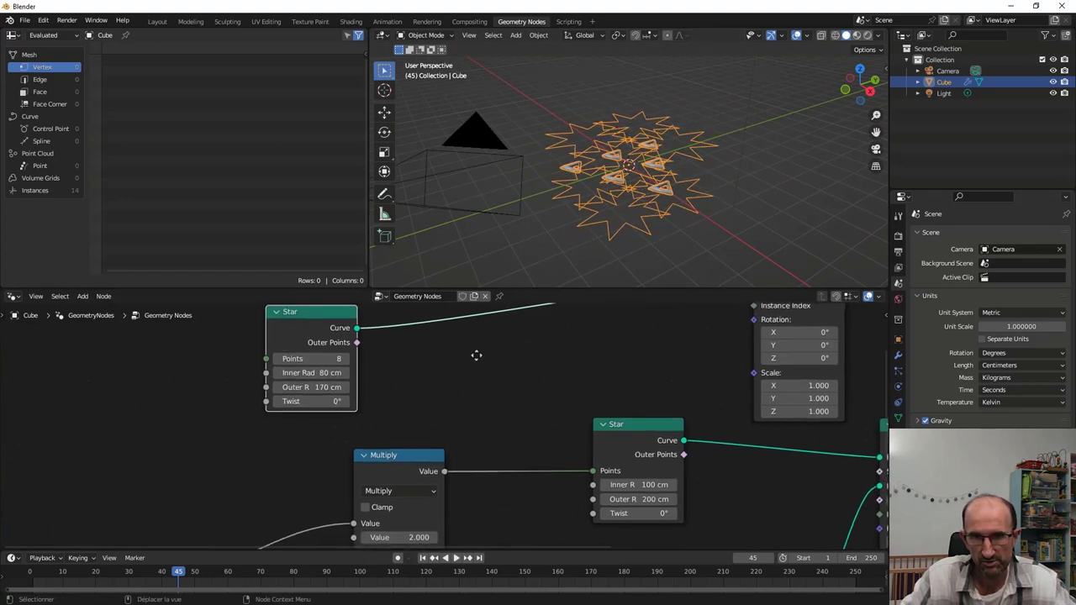
scroll(505, 355, down, 2)
scroll(539, 358, down, 2)
scroll(530, 364, up, 1)
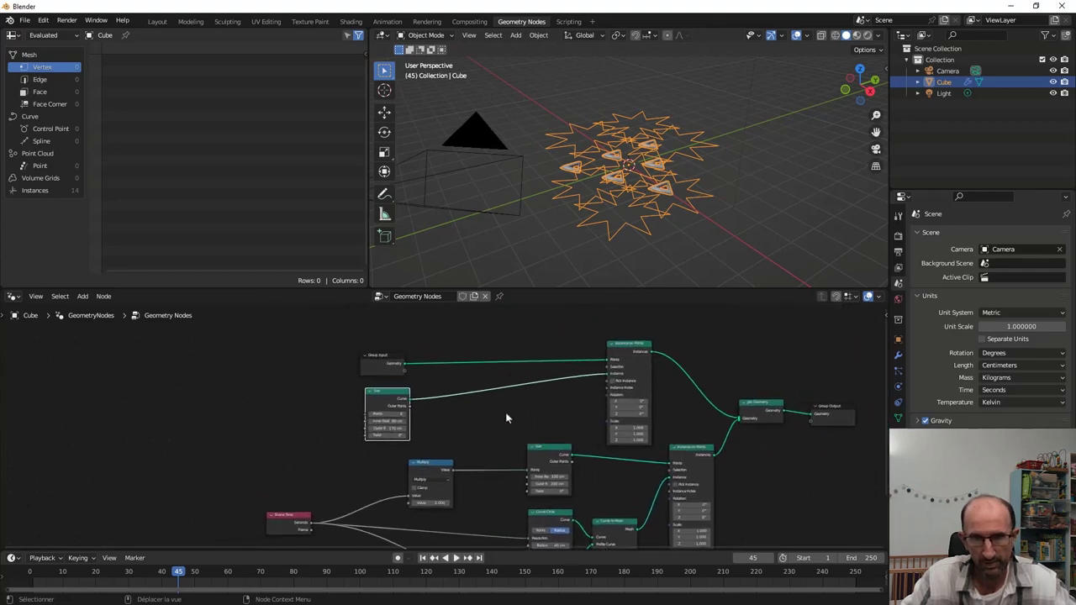
scroll(500, 417, up, 1)
key(shift+a)
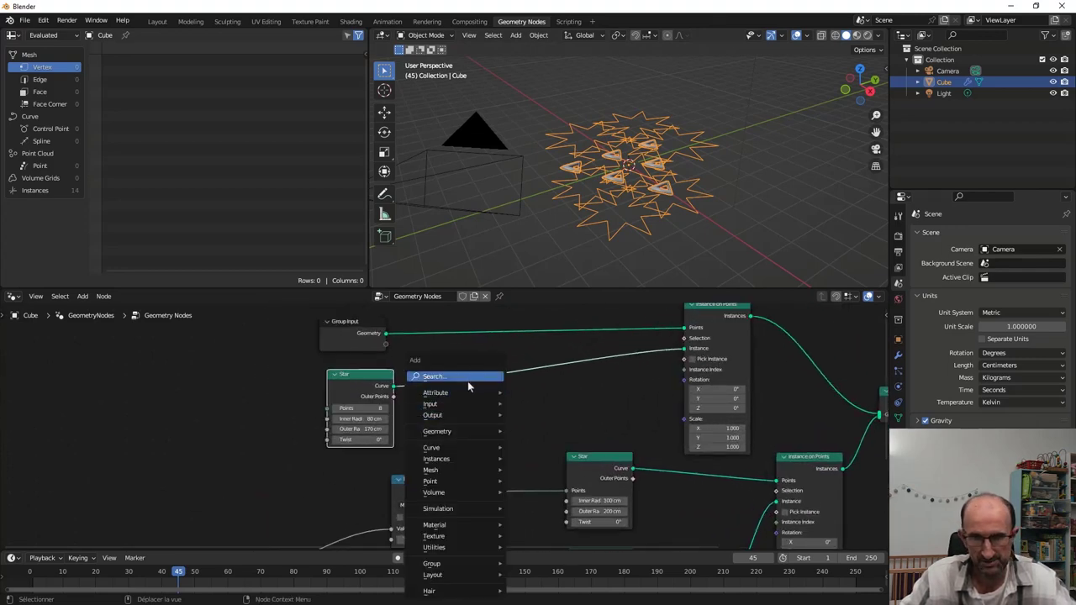
Insert a Curve to Mesh node on the Star-to-Instance link and move the Multiply node aside.
click(467, 381)
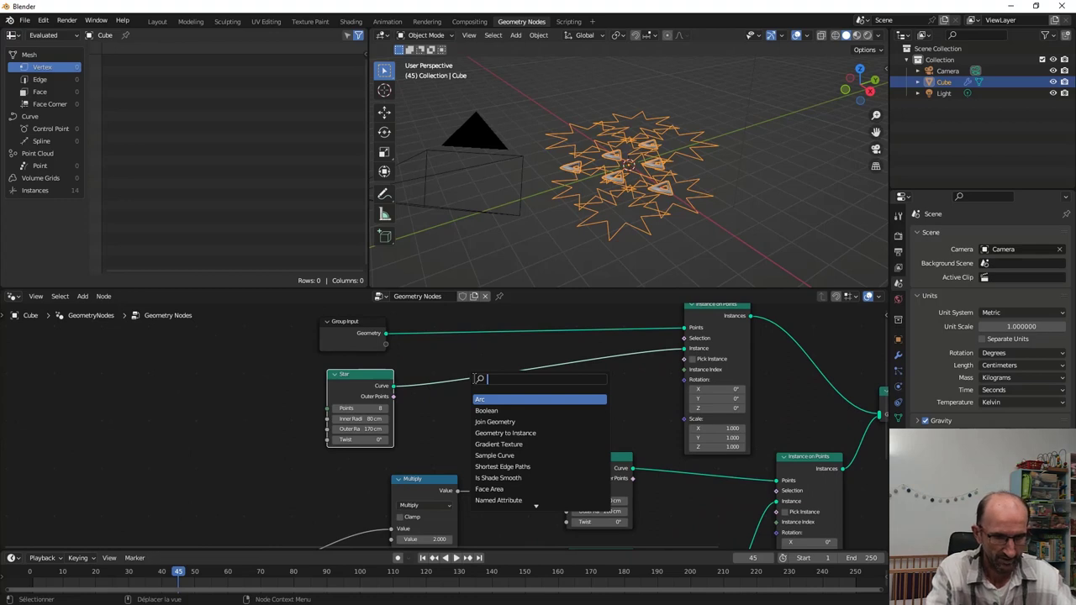
text(curve to)
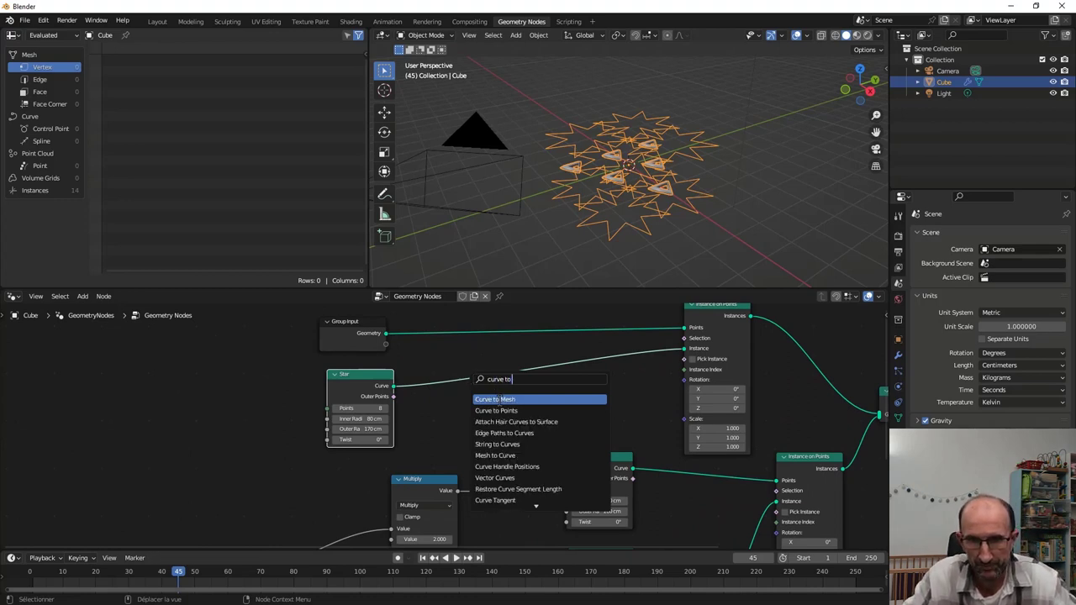
click(497, 400)
click(536, 395)
middle_drag(480, 397, 504, 367)
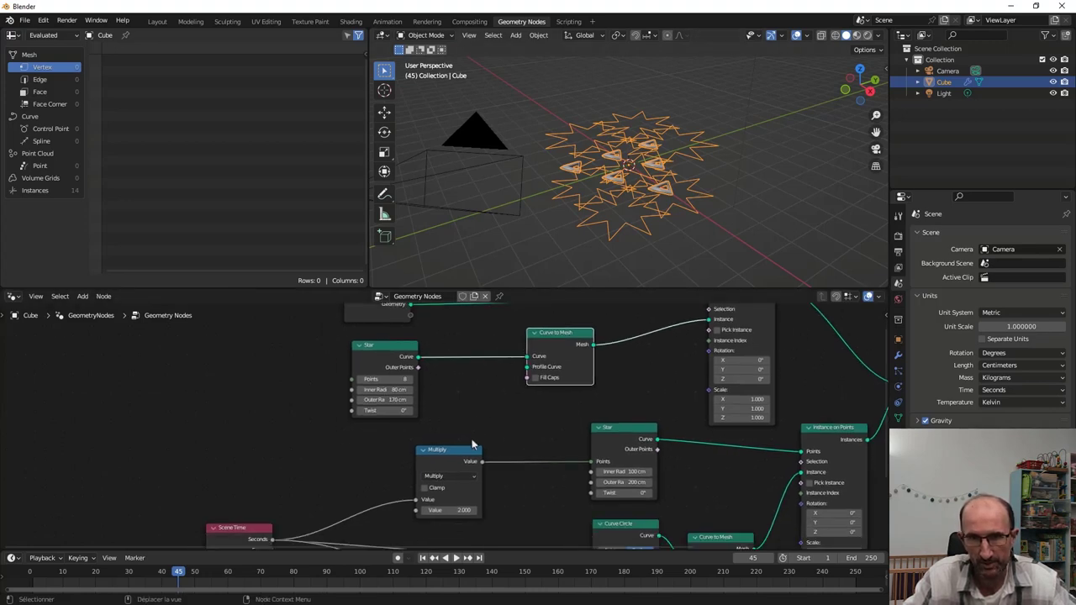
drag(472, 450, 519, 471)
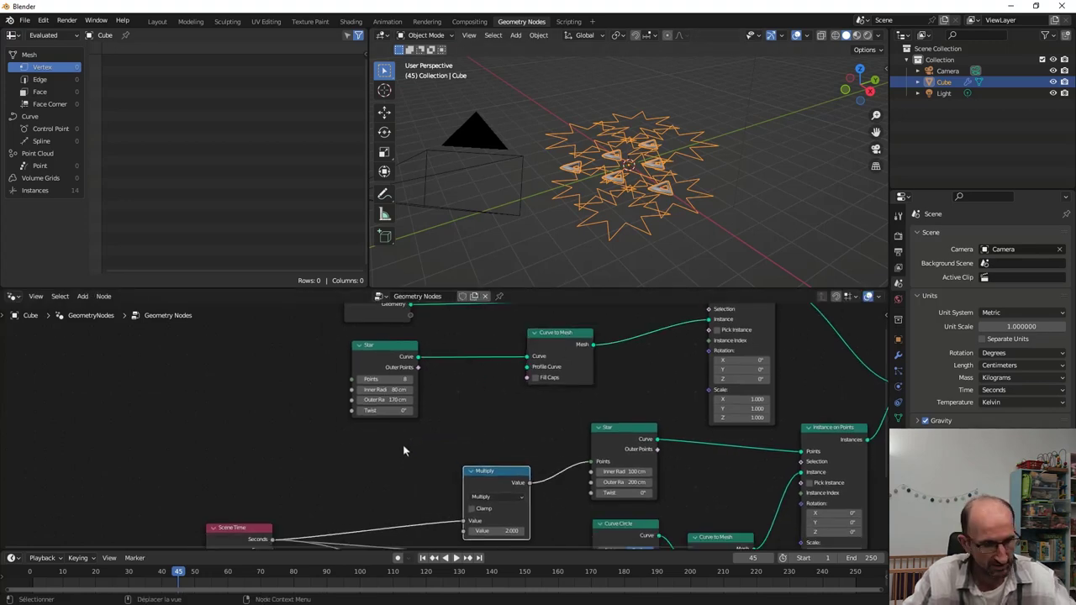
key(shift+a)
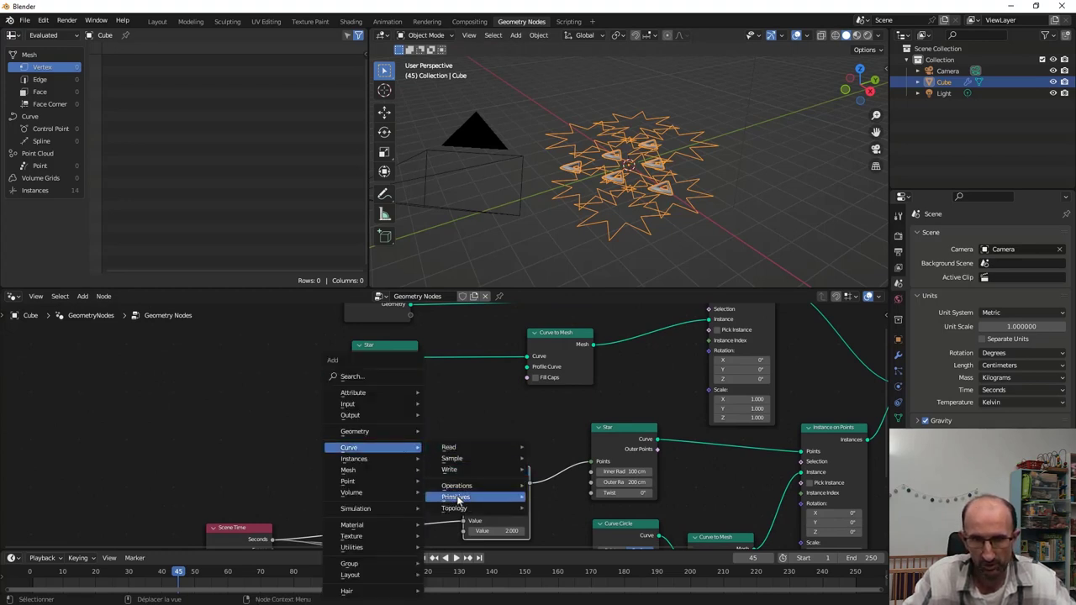
mouse_move(471, 497)
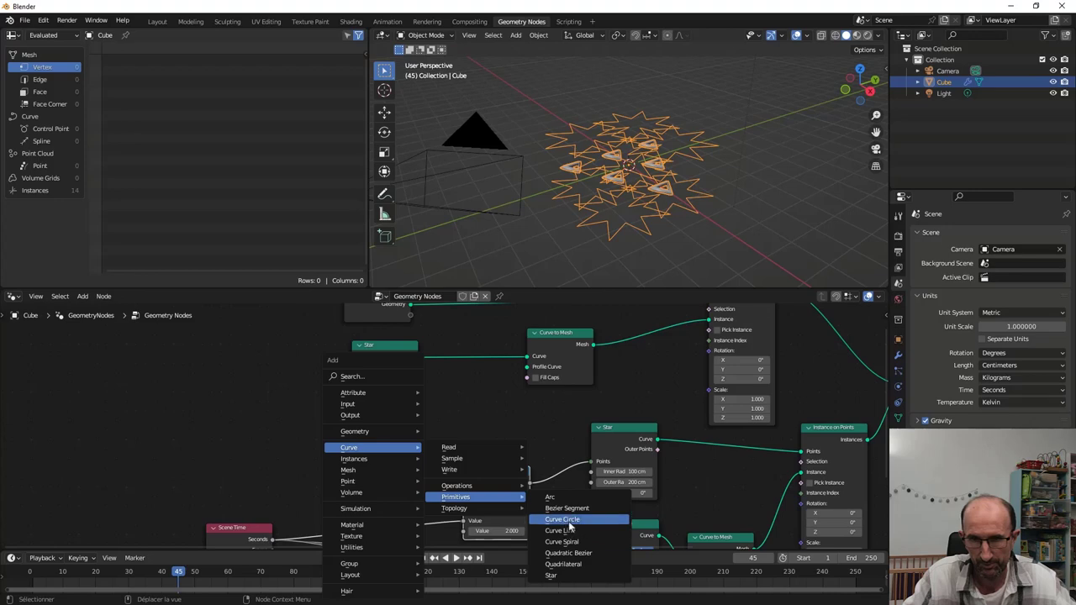
Add a Curve Circle as the Curve to Mesh profile with a 10 cm radius.
click(561, 519)
click(389, 446)
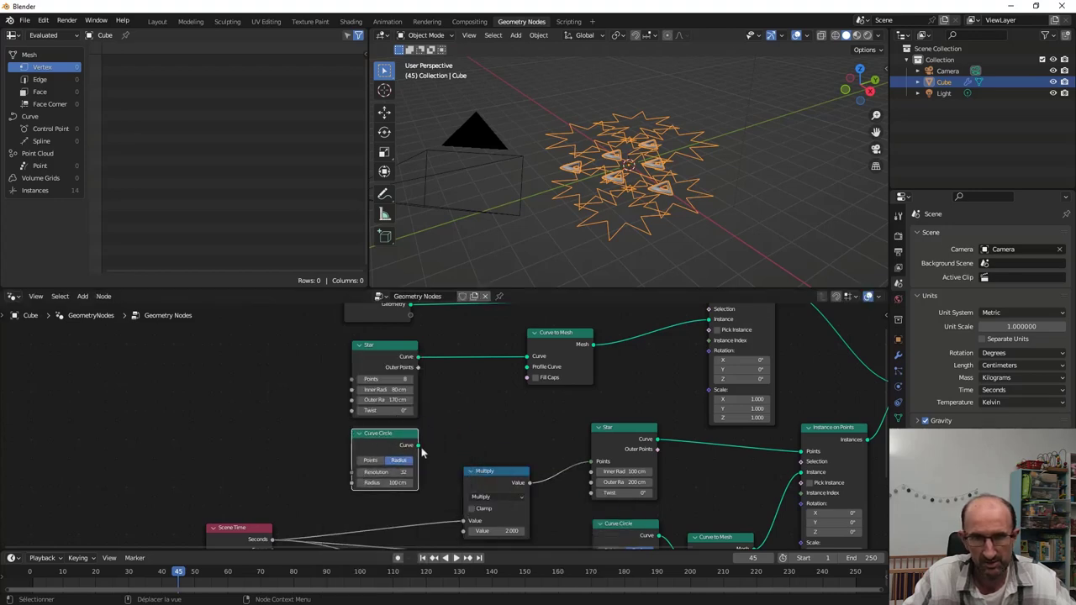
drag(415, 445, 527, 367)
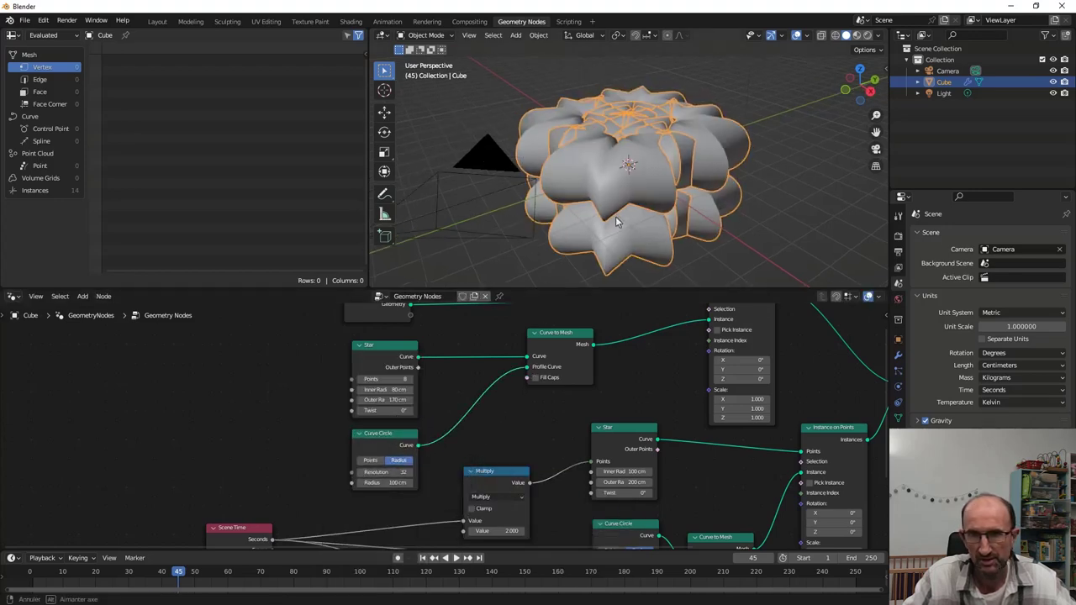
middle_drag(616, 221, 607, 220)
scroll(442, 425, up, 3)
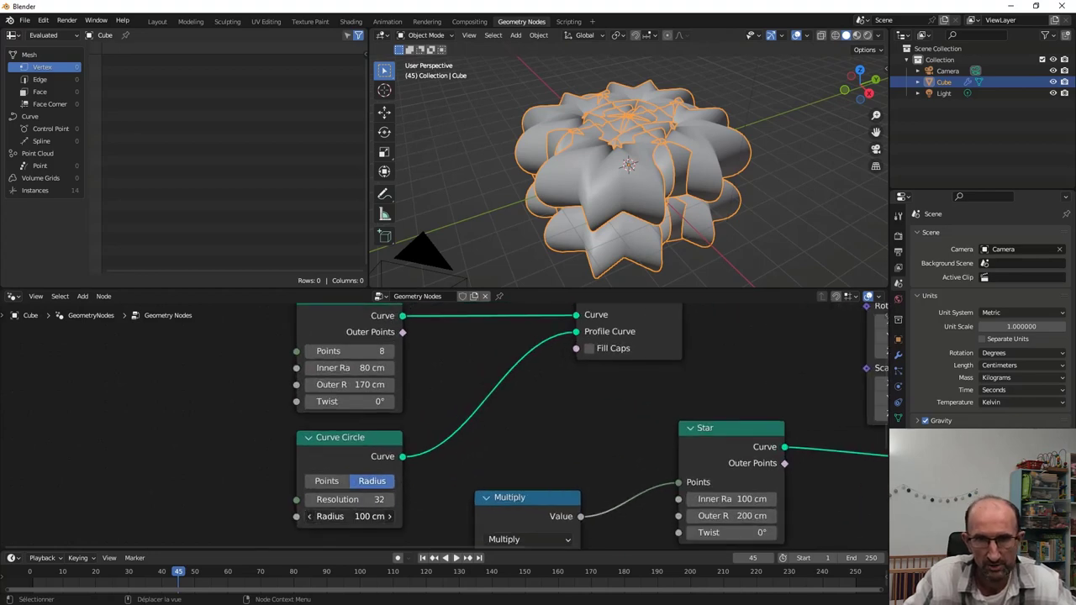
drag(362, 516, 319, 516)
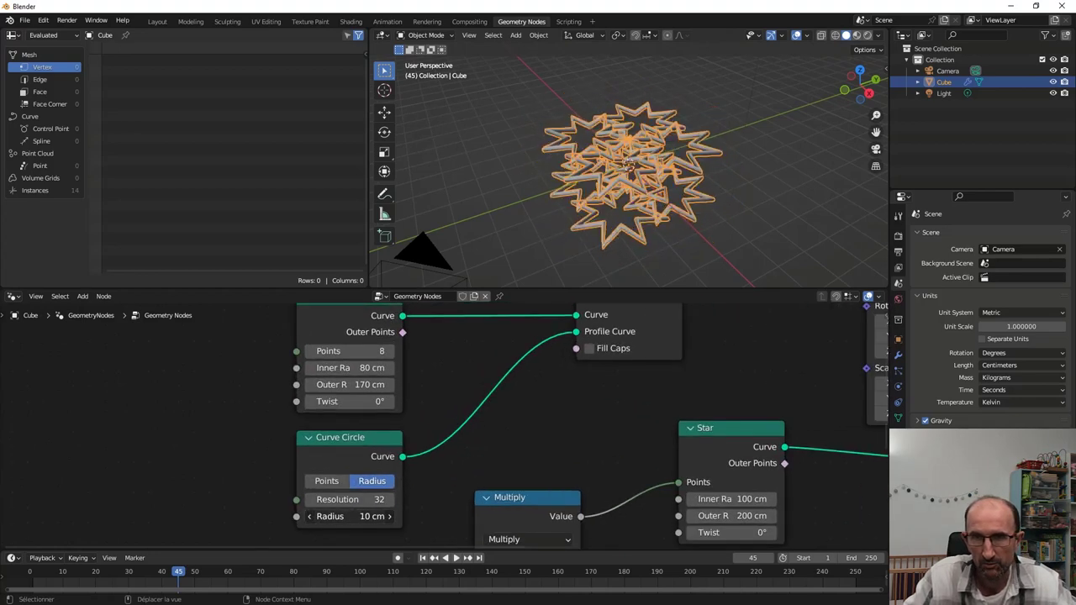
Orbit to a low side angle and center the whole node tree in the editor.
mouse_move(545, 191)
middle_down()
mouse_move(553, 227)
mouse_move(536, 120)
mouse_move(546, 159)
middle_up()
scroll(465, 376, down, 2)
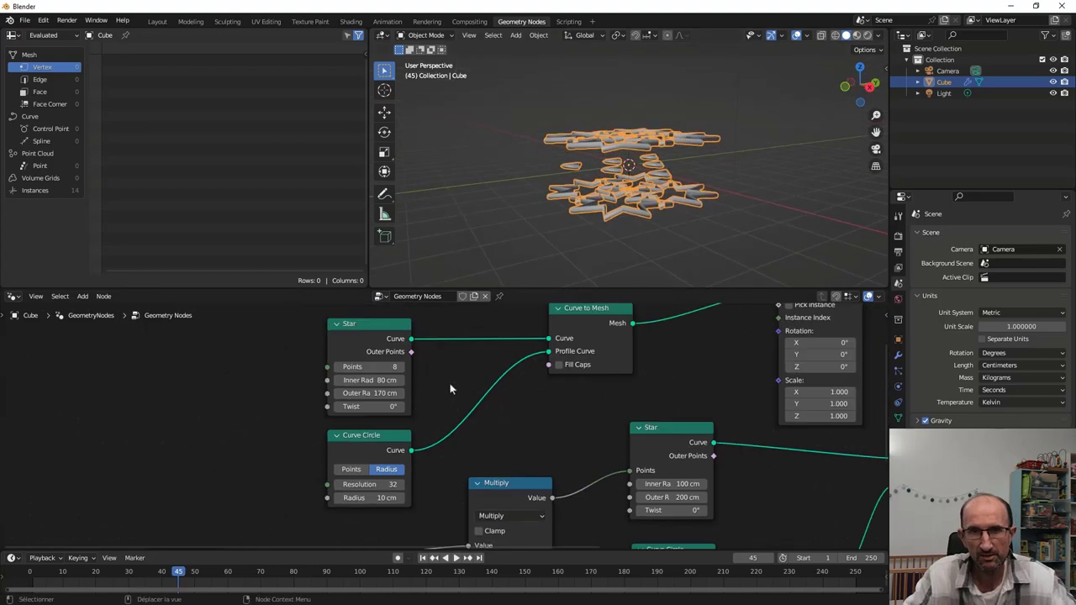
scroll(465, 376, down, 2)
scroll(465, 376, down, 2)
middle_drag(647, 376, 221, 363)
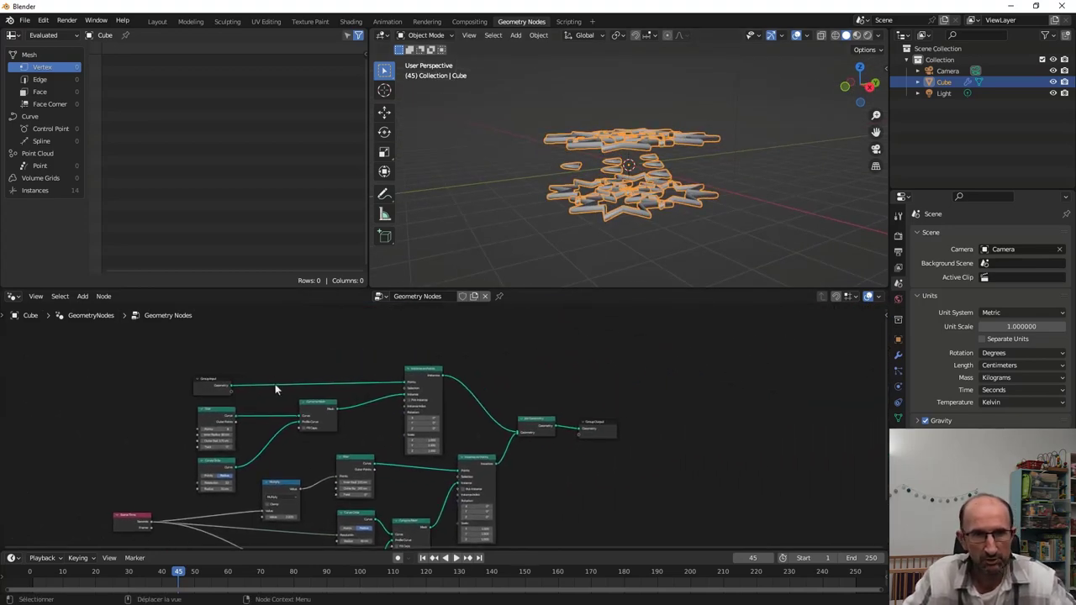
scroll(212, 389, up, 3)
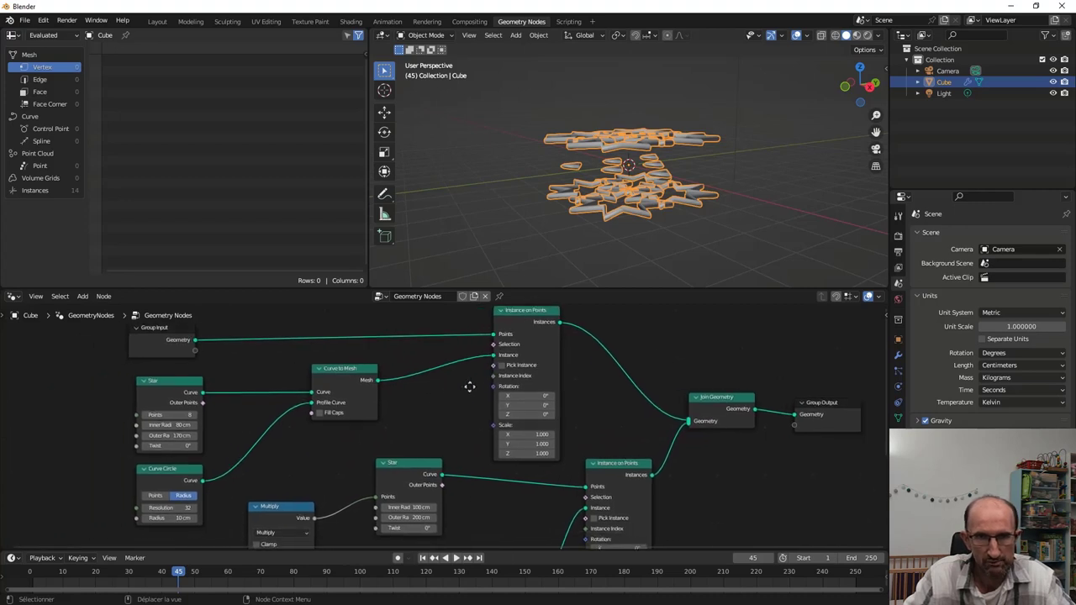
mouse_move(264, 403)
middle_down()
mouse_move(391, 404)
mouse_move(388, 390)
mouse_move(378, 410)
middle_up()
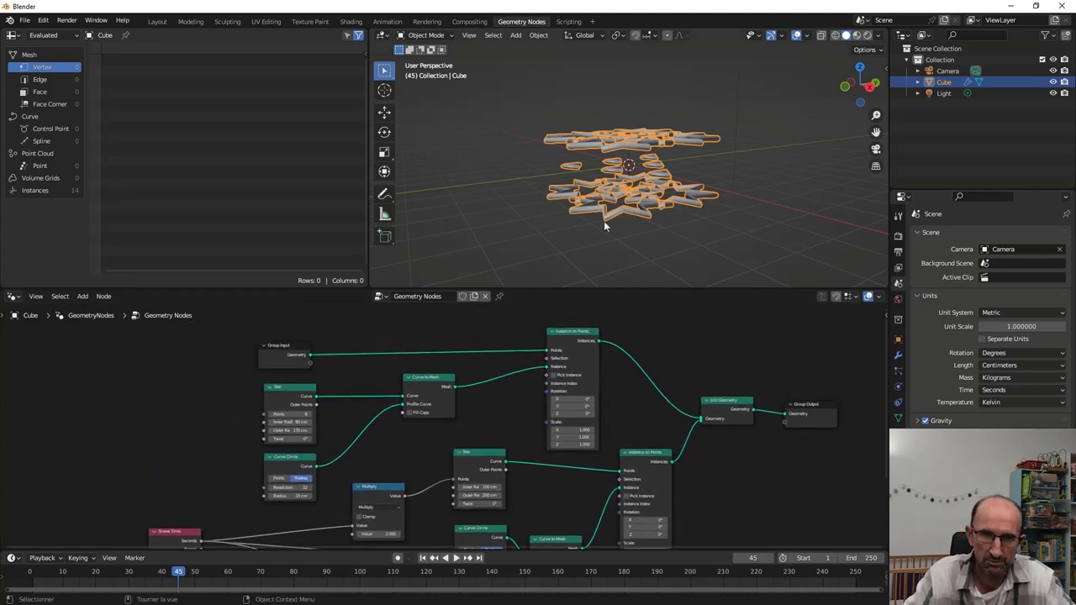
Link both lower Curve Circle Radius sockets to new Group Input sockets in the maximized node editor.
middle_drag(461, 423, 485, 373)
scroll(483, 379, up, 2)
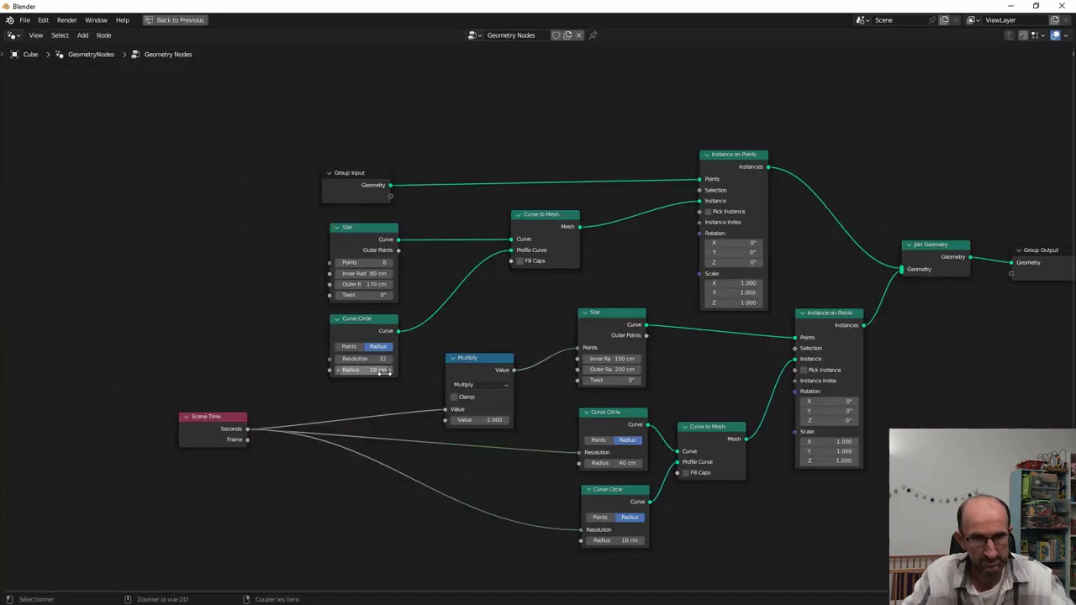
key(ctrl+space)
middle_drag(437, 331, 395, 330)
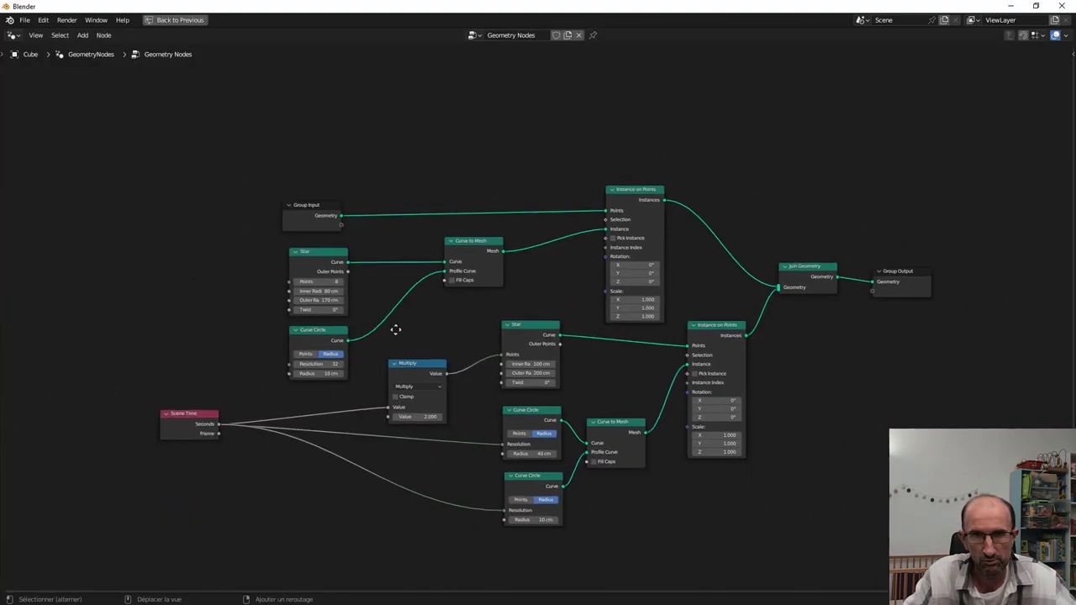
scroll(401, 322, up, 2)
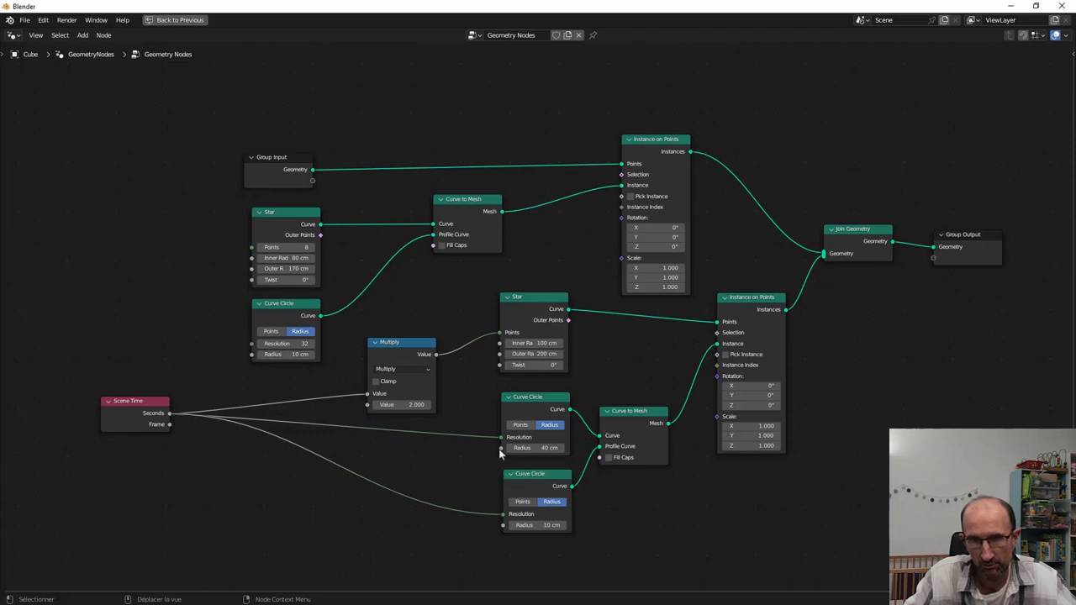
mouse_move(503, 447)
mouse_down()
mouse_move(340, 255)
mouse_move(313, 180)
mouse_up()
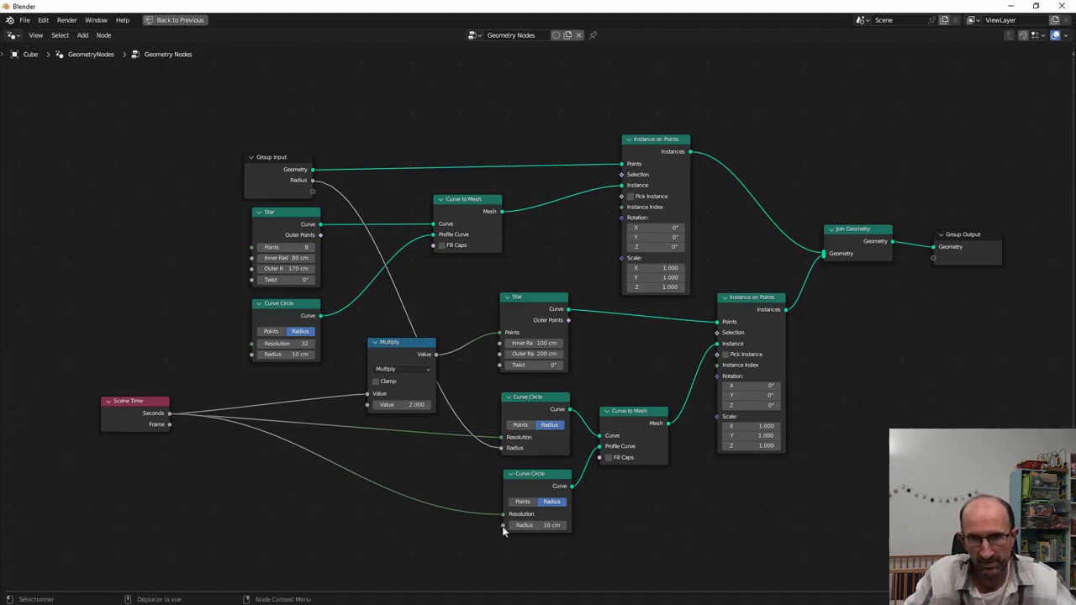
drag(503, 526, 313, 192)
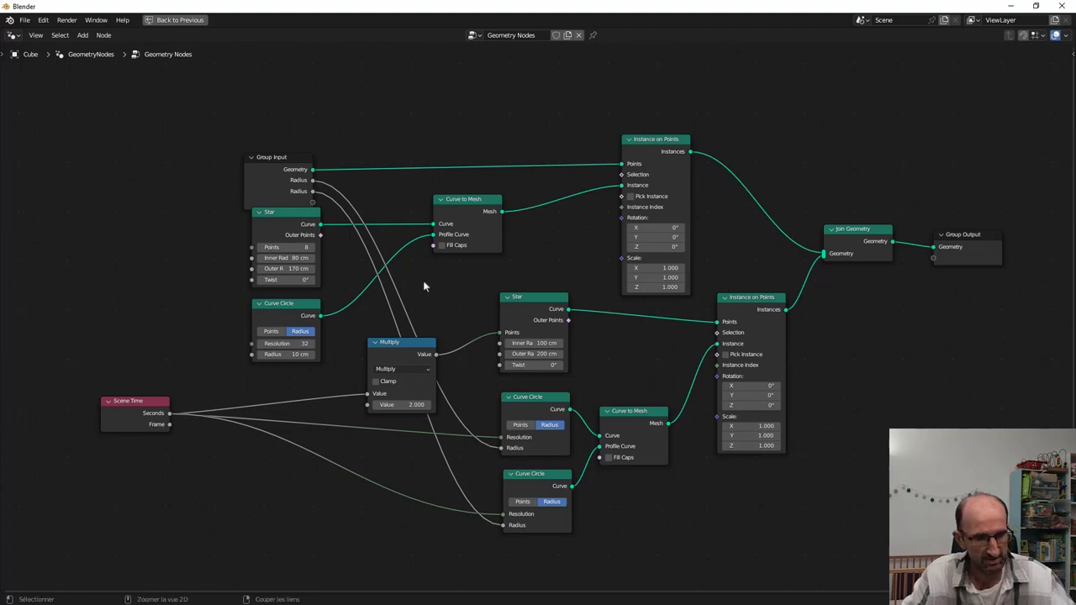
key(ctrl+space)
Widen the modifier panel and set the first Radius input to 44 cm.
click(899, 354)
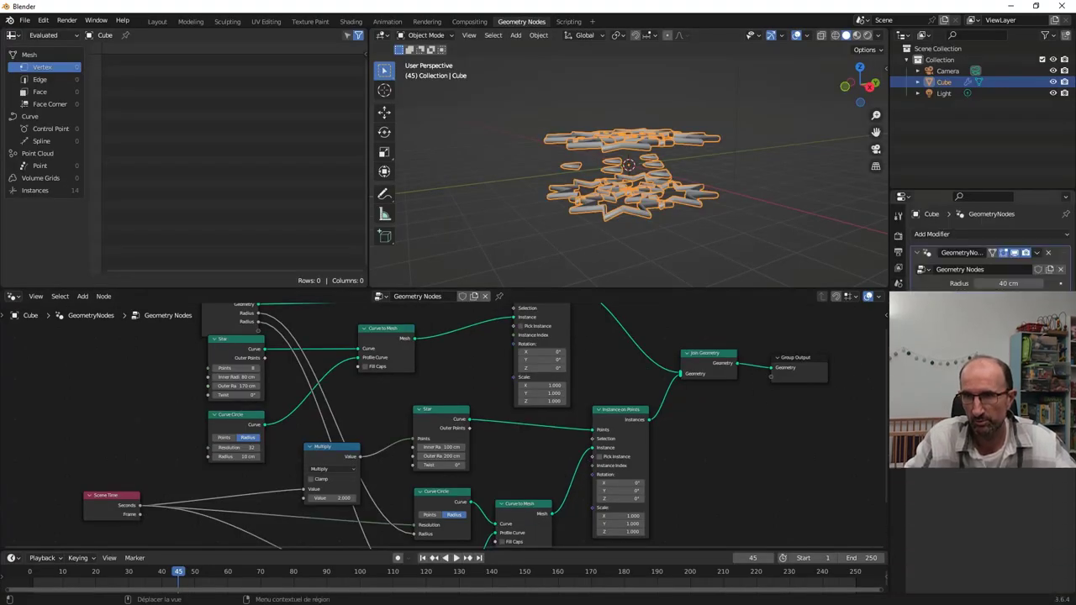
drag(890, 353, 656, 353)
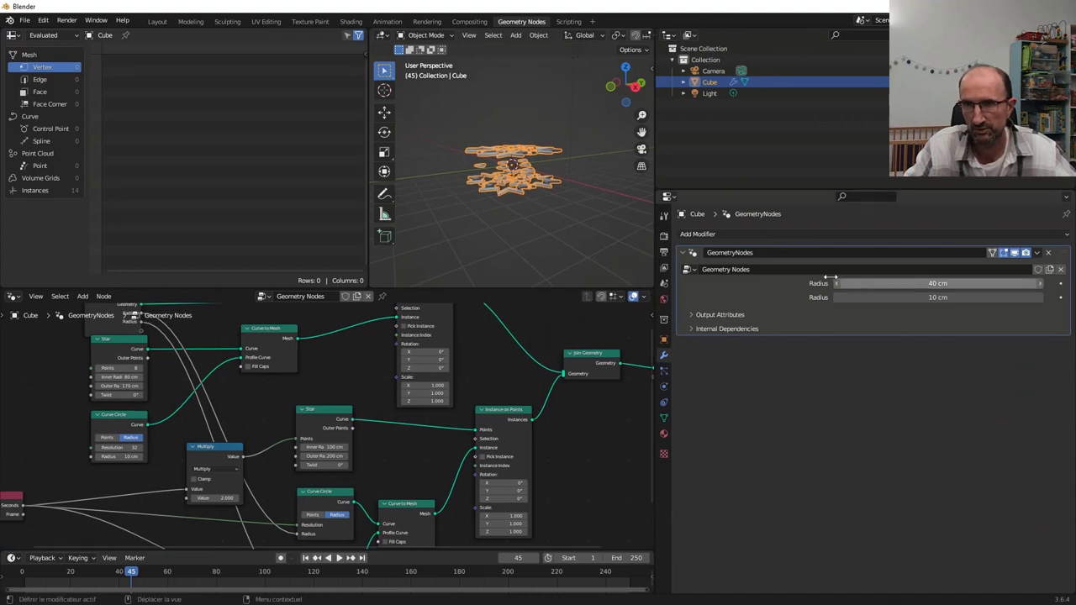
scroll(542, 160, up, 5)
middle_drag(542, 160, 539, 181)
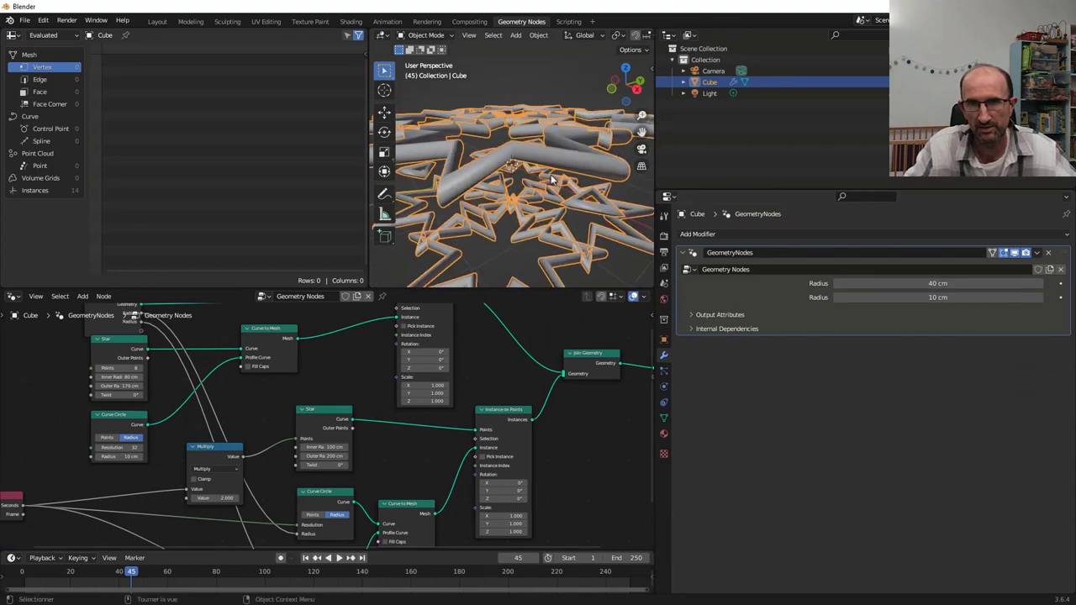
click(837, 287)
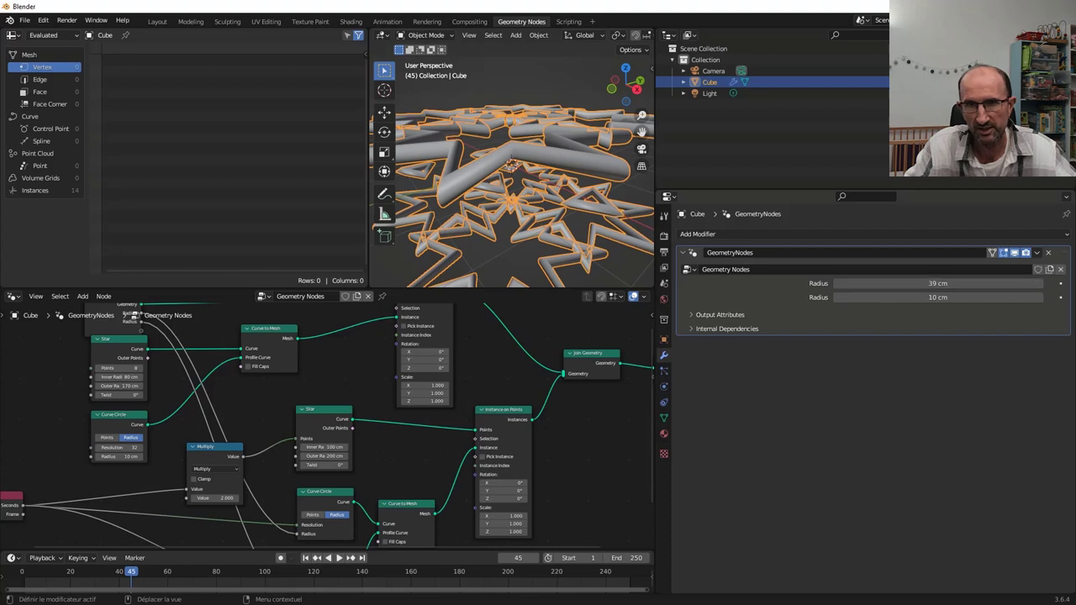
click(838, 286)
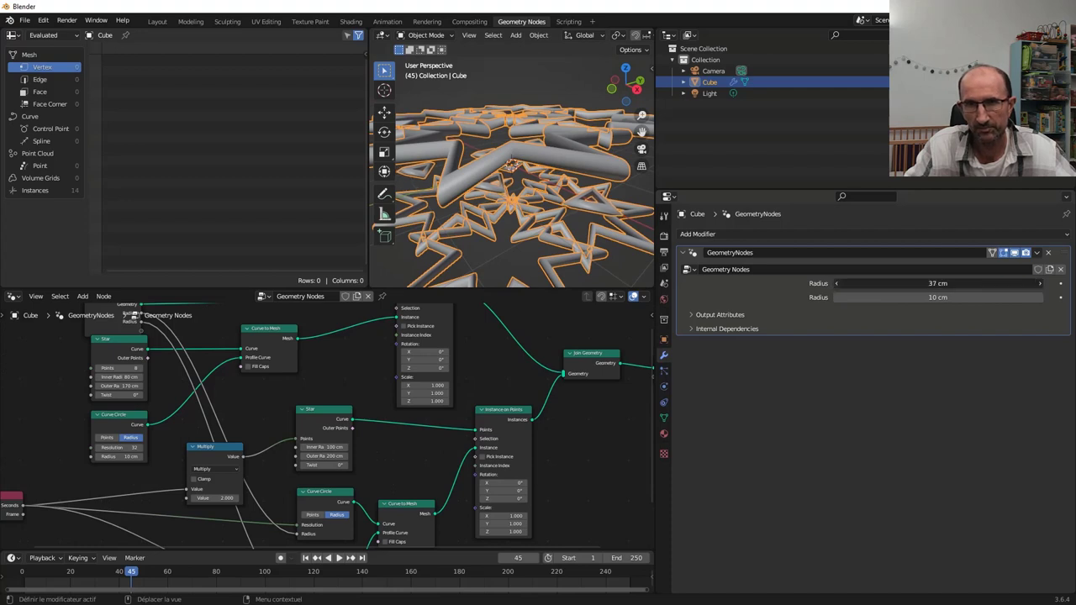
click(1041, 286)
click(1041, 286)
click(1041, 286)
click(1041, 286)
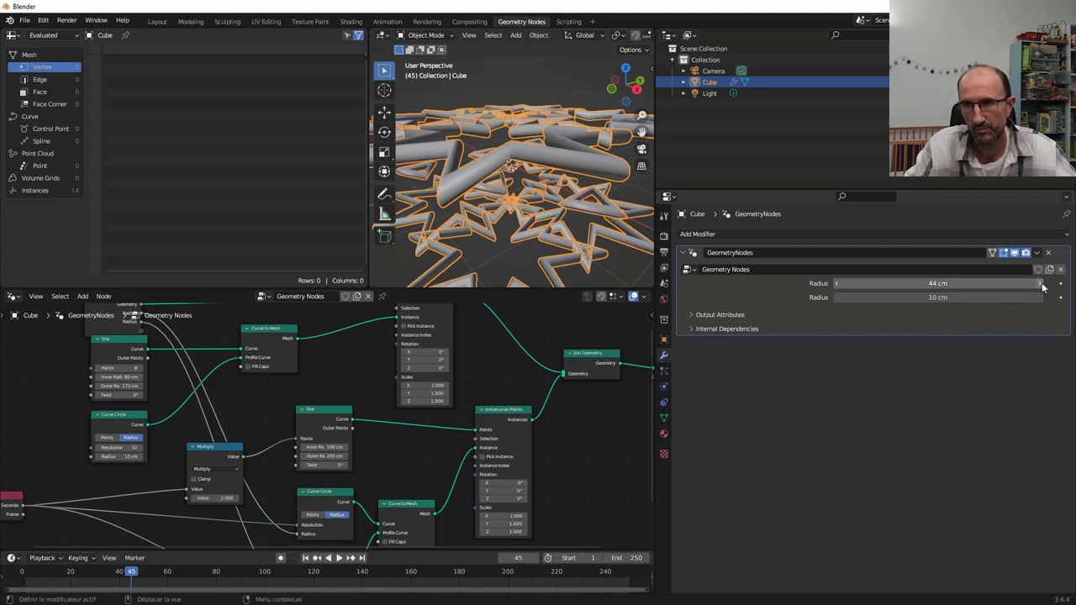
Set the second Radius input to 9 cm and select the tube-thickness Curve Circle node.
click(837, 297)
click(837, 297)
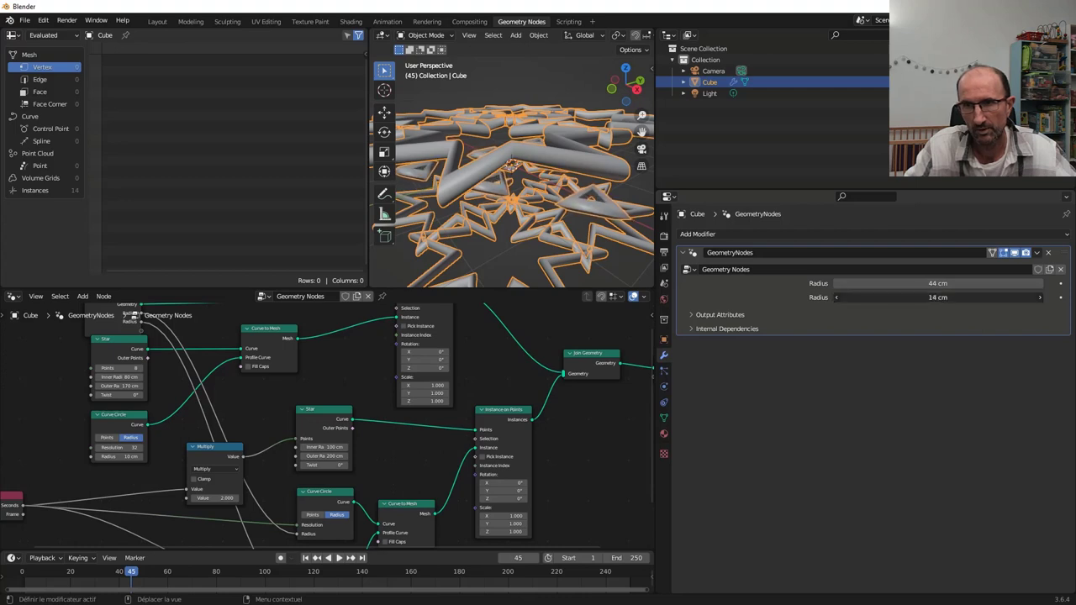
click(837, 297)
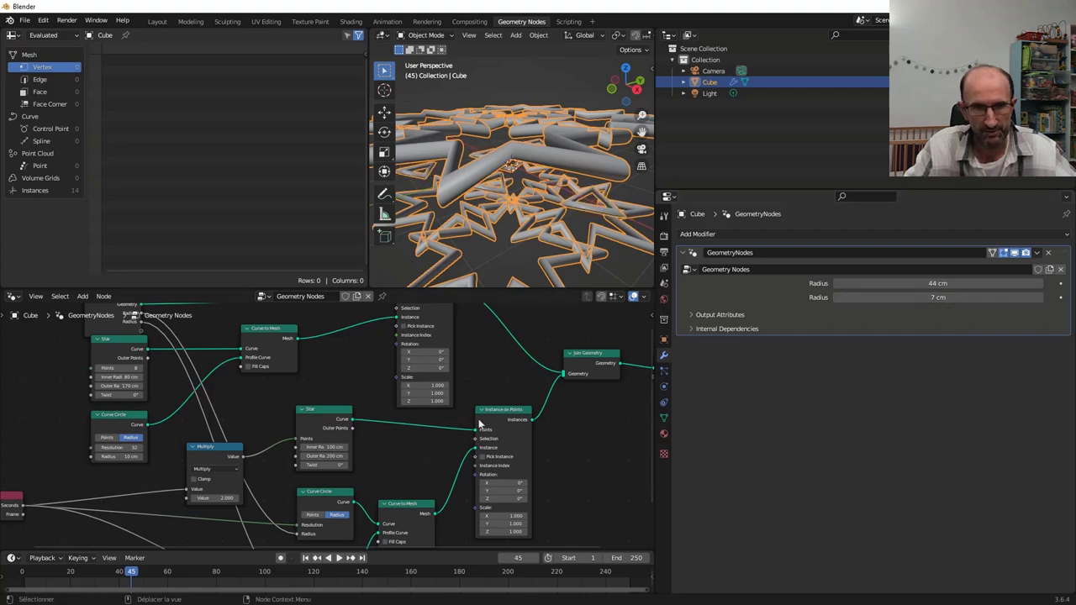
scroll(328, 424, down, 1)
scroll(328, 425, down, 1)
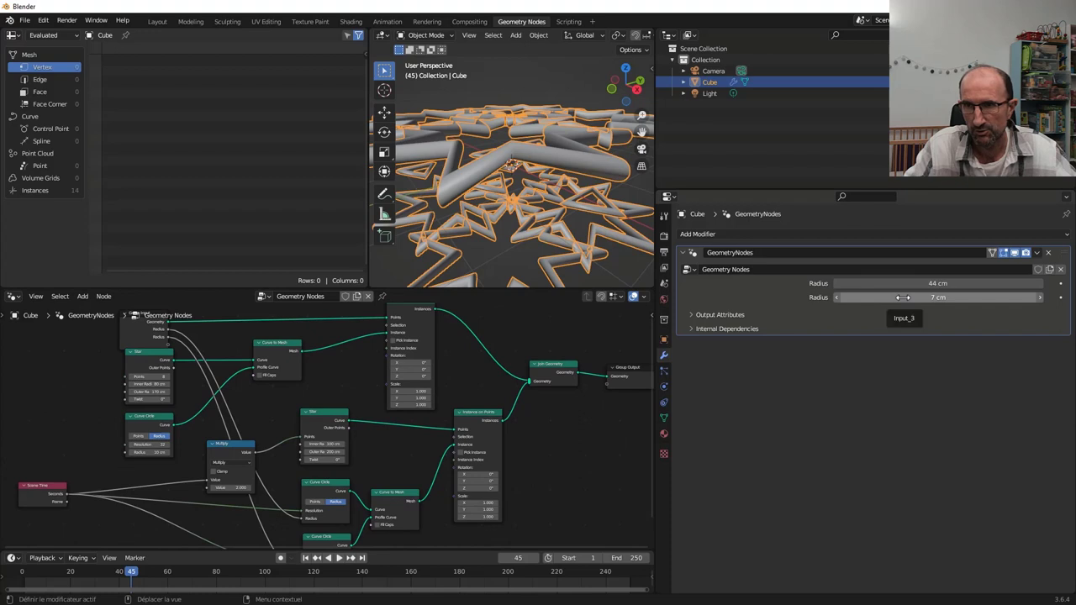
drag(883, 298, 908, 298)
scroll(337, 395, up, 1)
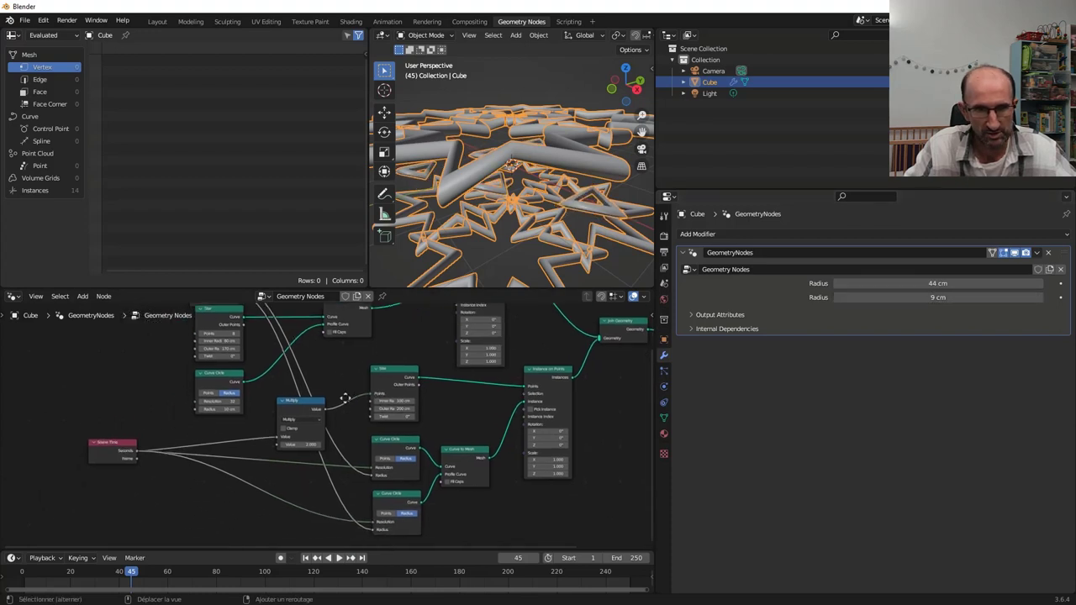
scroll(320, 378, up, 1)
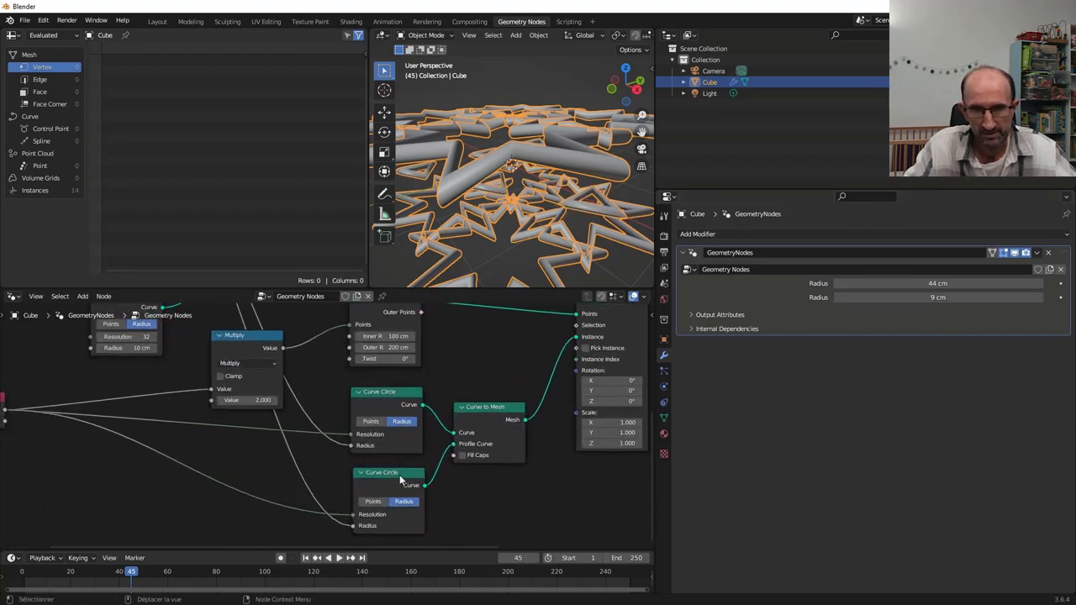
click(401, 479)
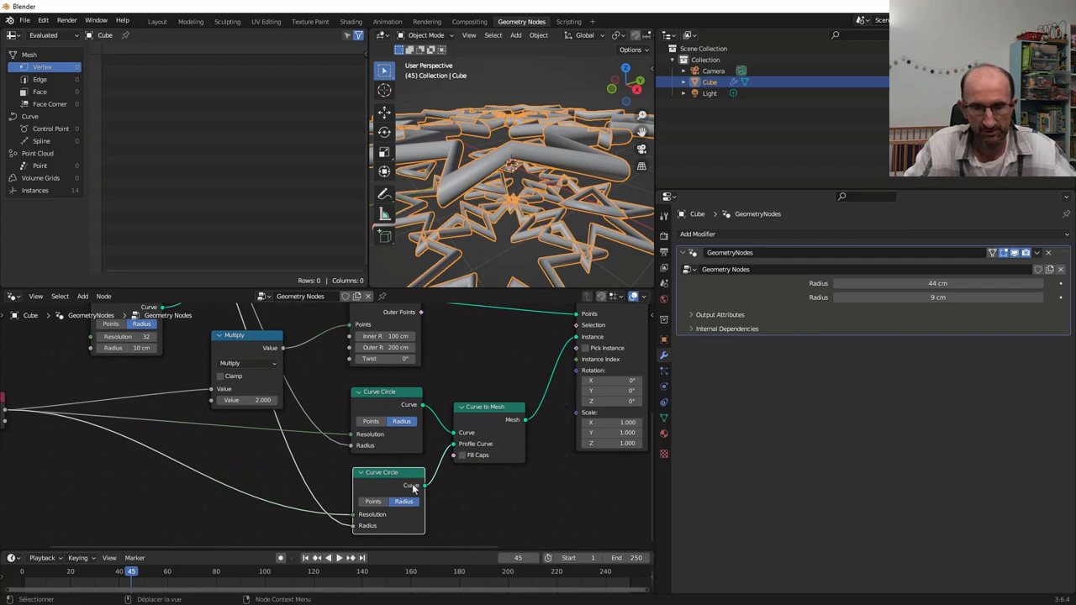
Label the profile circle node 'Epaisseur' and rename the second Radius input to 'Epaisseur'.
key(n)
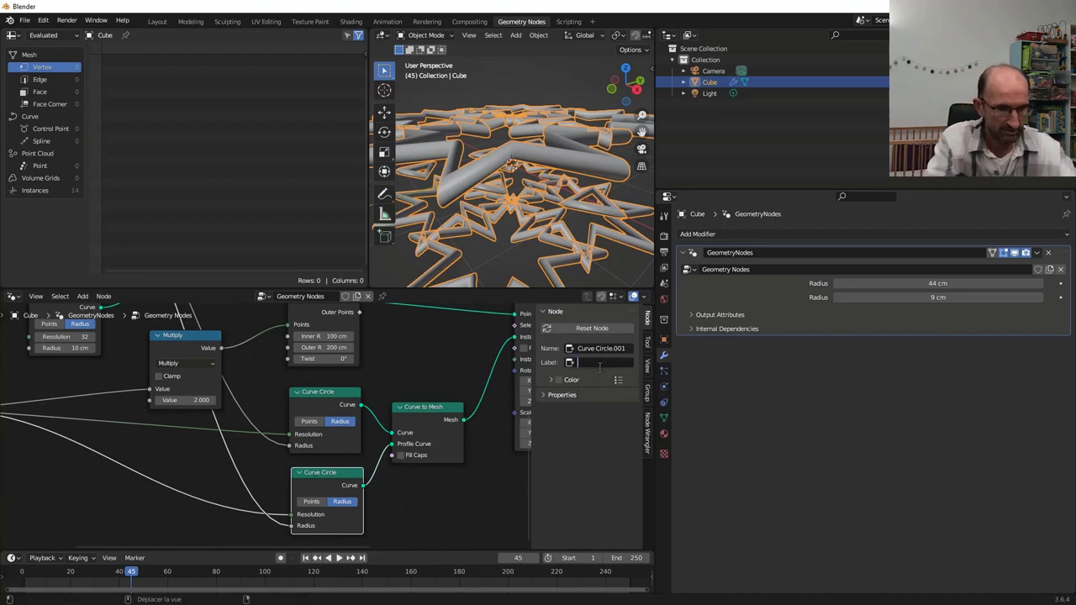
text(Epaisseur)
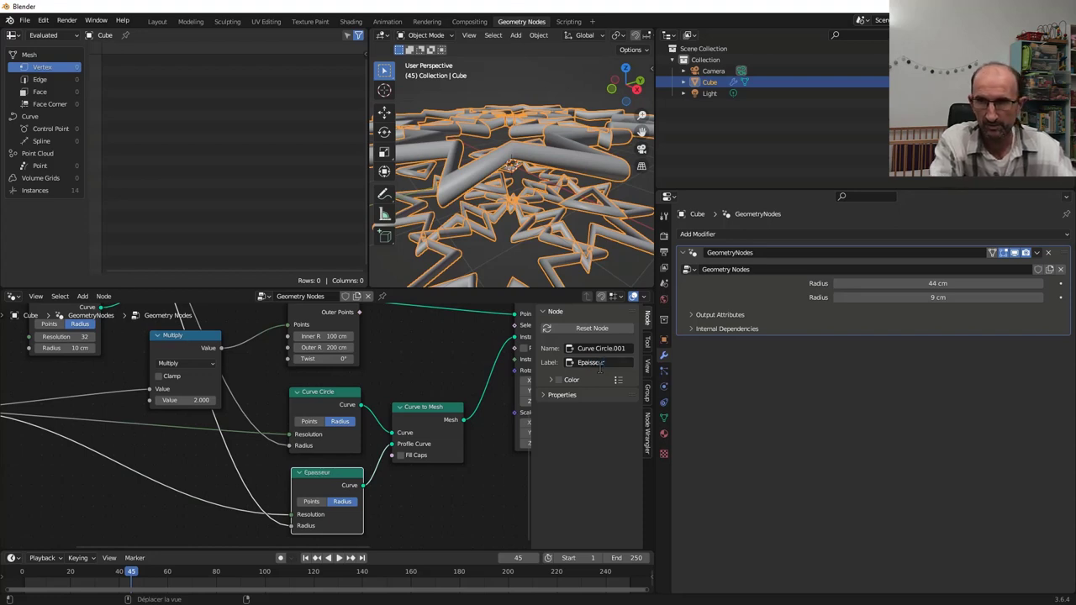
key(Return)
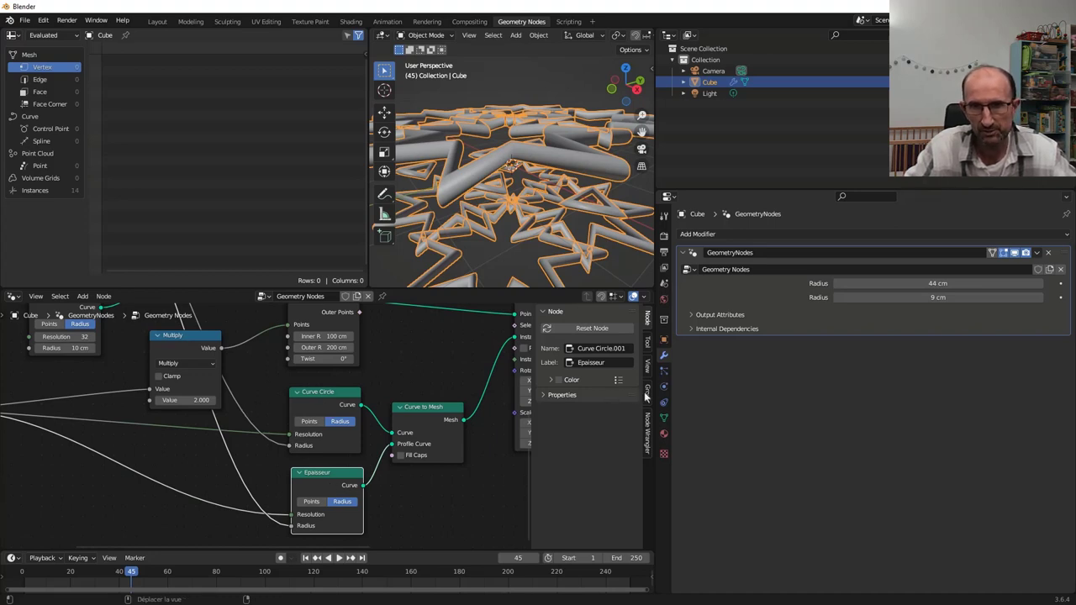
click(648, 392)
click(569, 355)
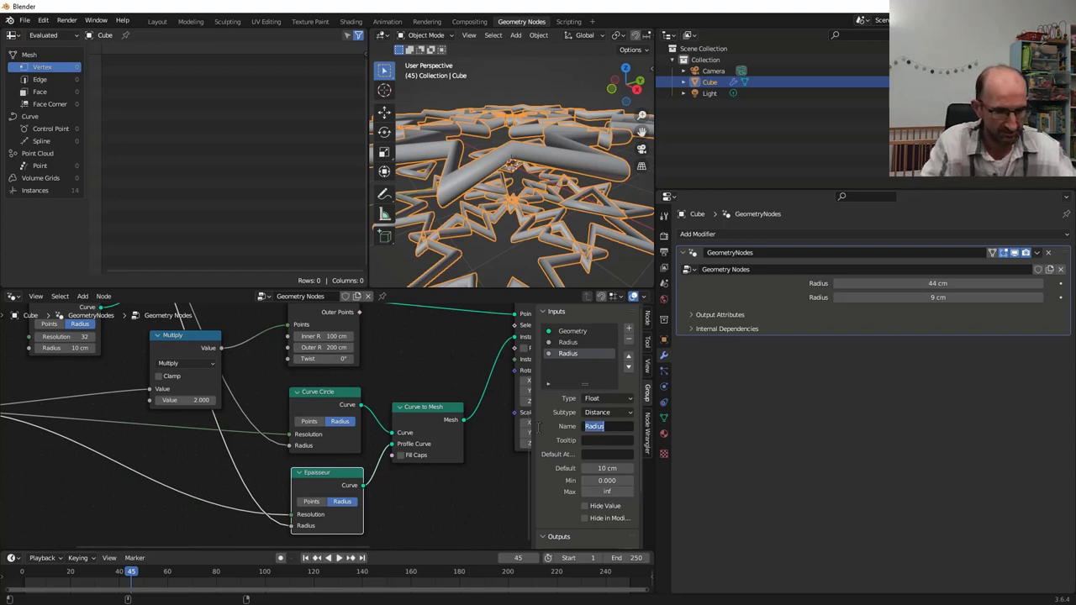
text(Epaisseur)
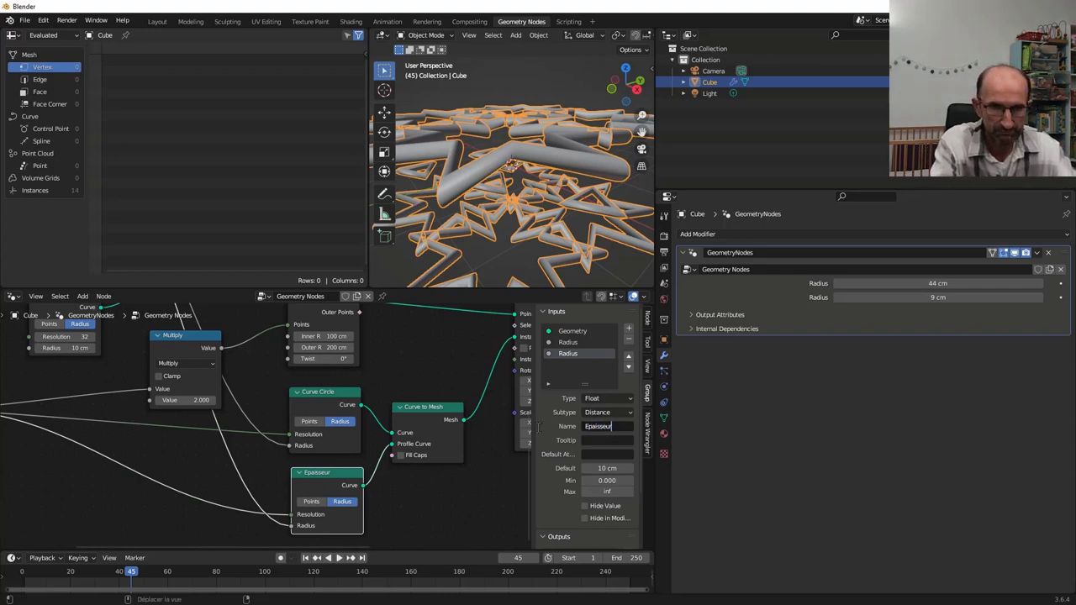
key(Return)
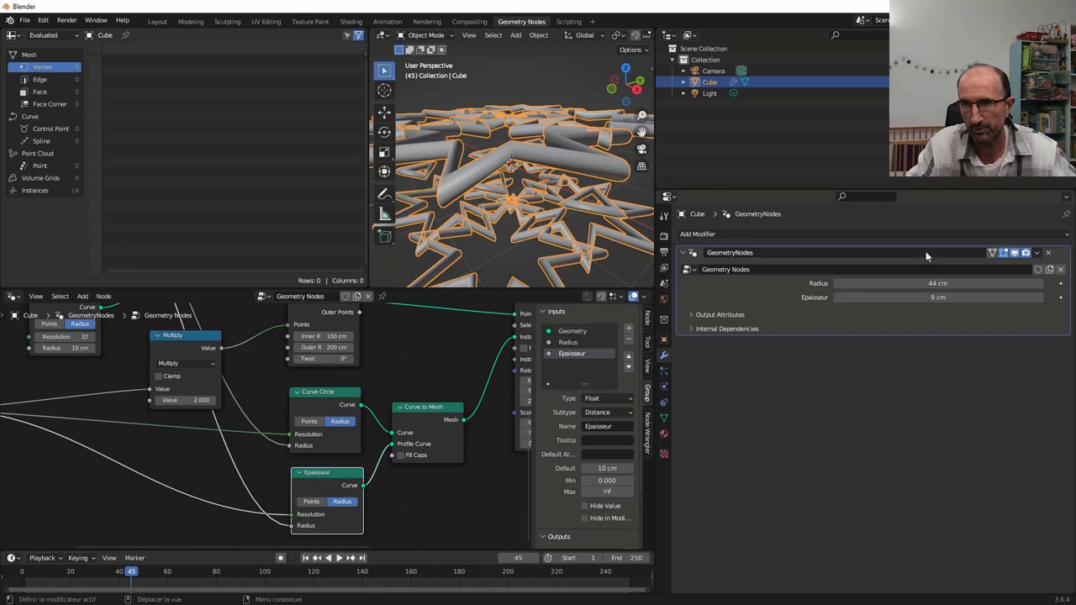
Rename the first Radius input to 'Rayon', set it to 56 cm, and maximize the viewport.
mouse_move(934, 284)
mouse_down()
mouse_move(959, 283)
mouse_move(921, 284)
mouse_up()
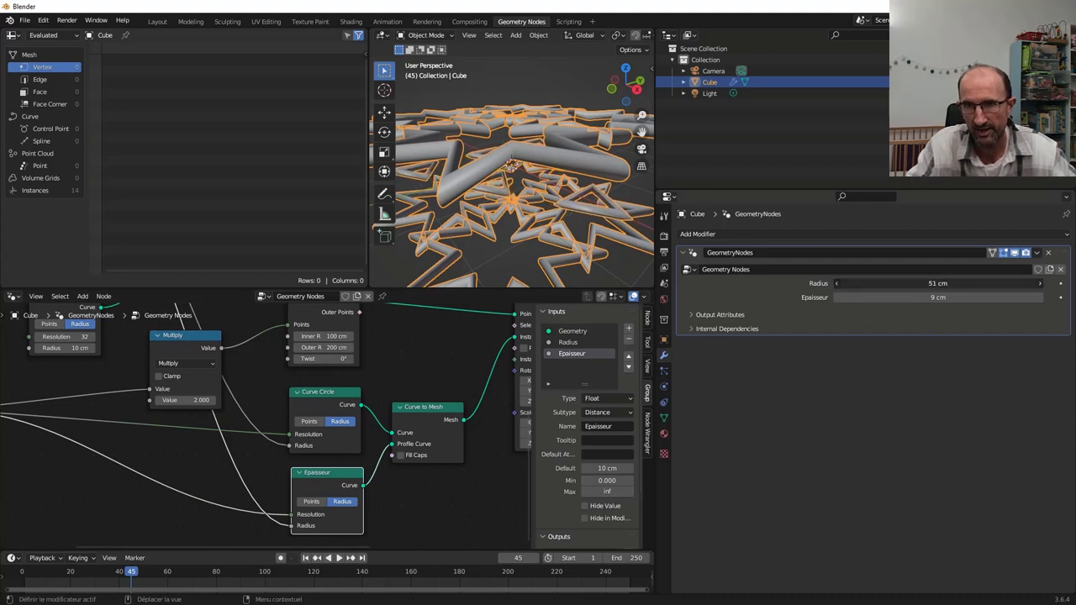
click(574, 344)
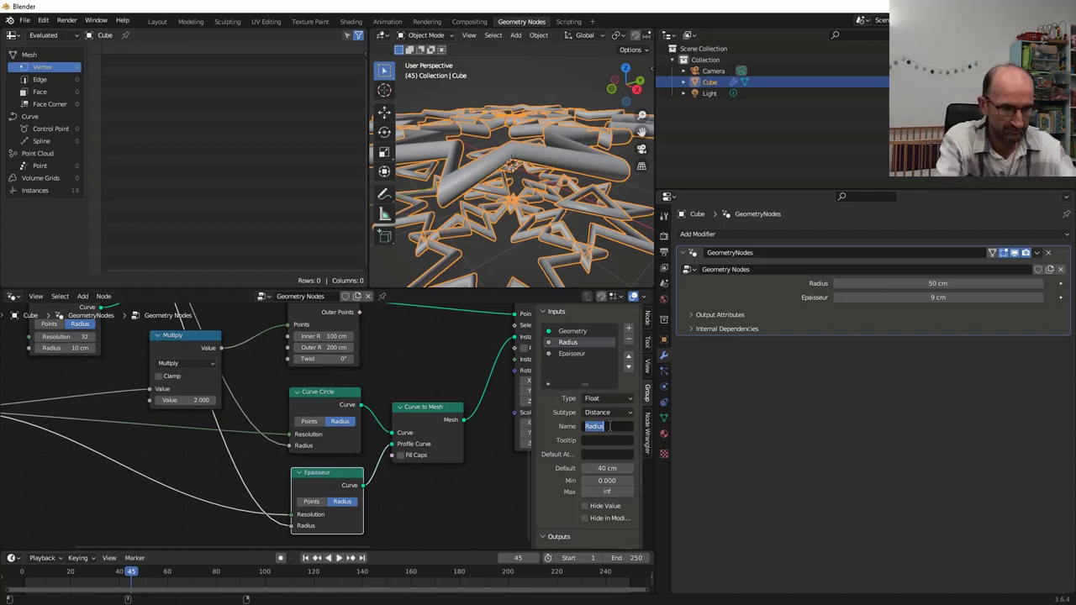
text(Rayon)
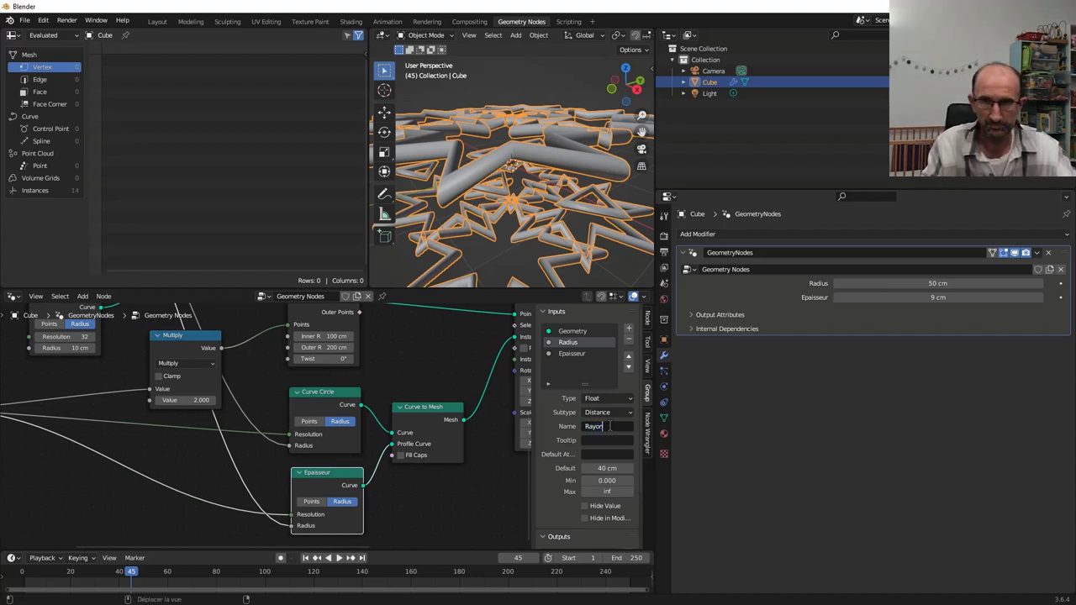
key(Return)
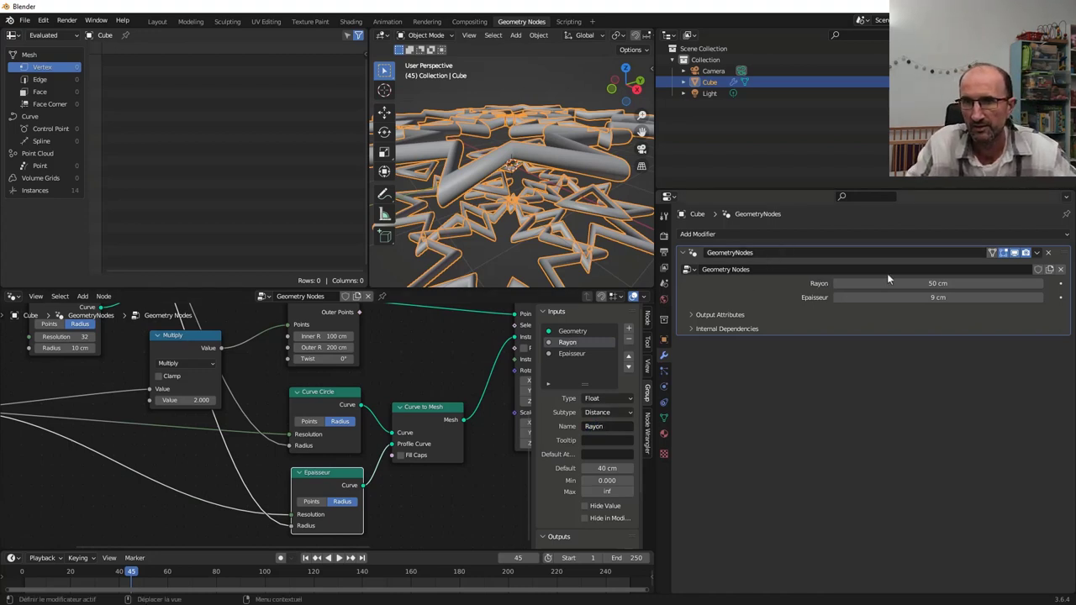
drag(887, 283, 912, 284)
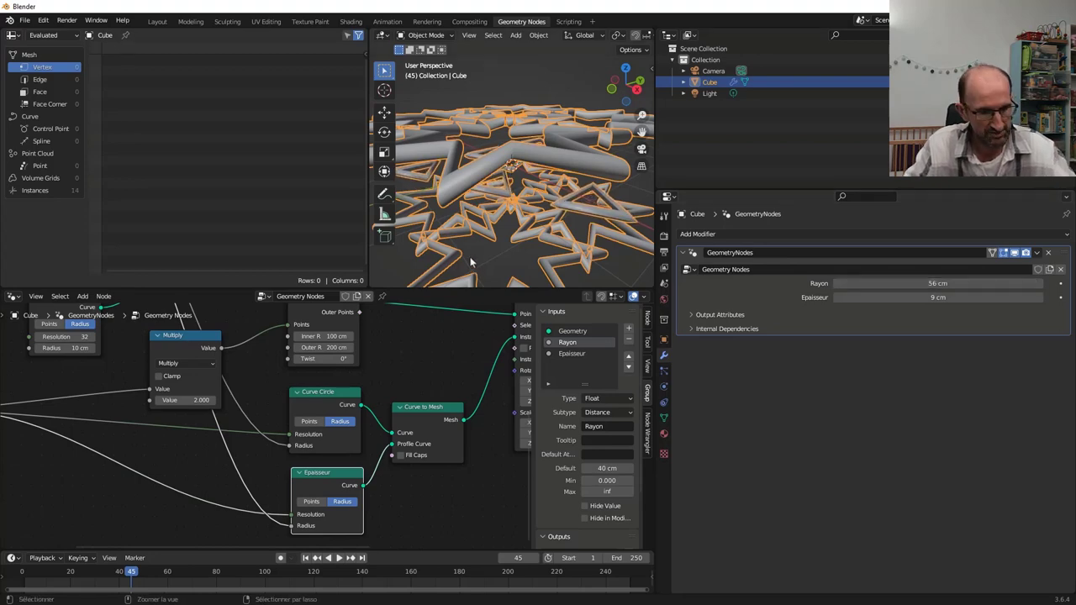
key(ctrl+space)
scroll(476, 267, down, 6)
scroll(476, 268, up, 2)
Switch to the Layout workspace and play the animation from frame 1.
scroll(476, 268, up, 2)
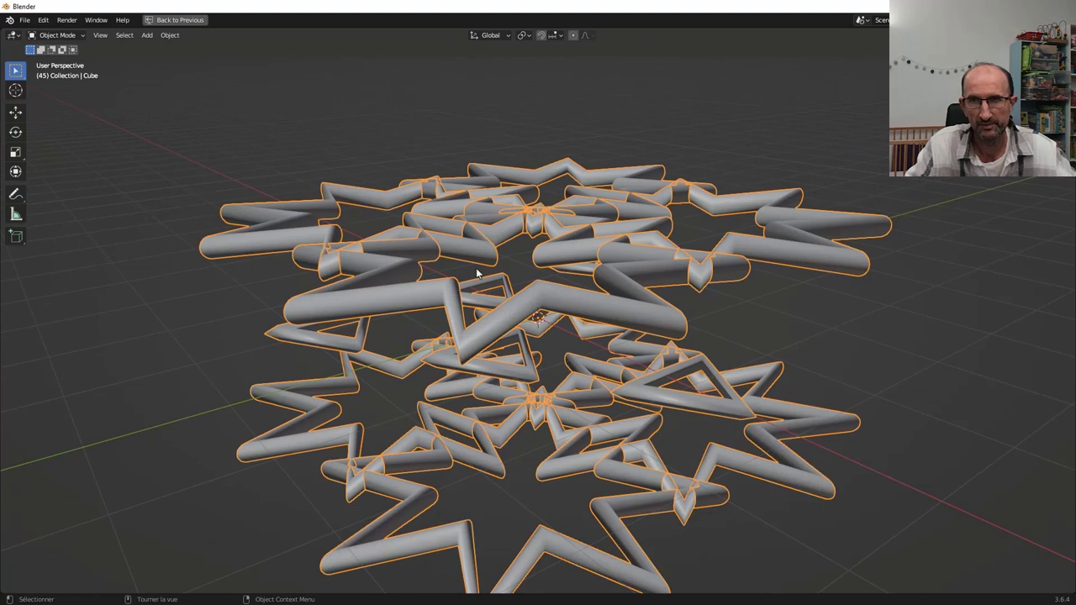
scroll(476, 267, down, 1)
click(179, 19)
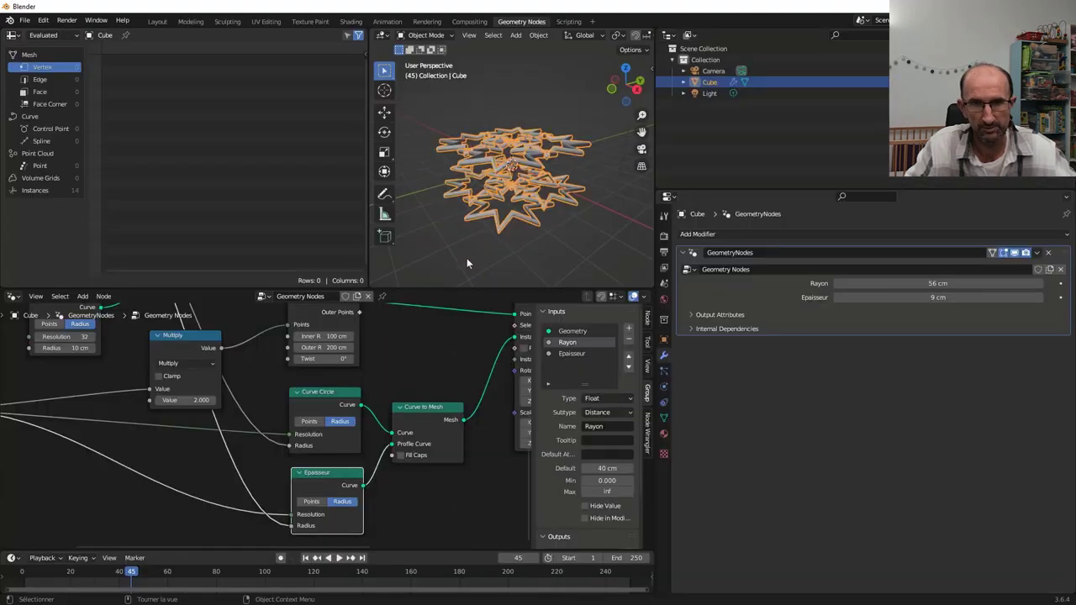
click(157, 21)
scroll(514, 328, up, 3)
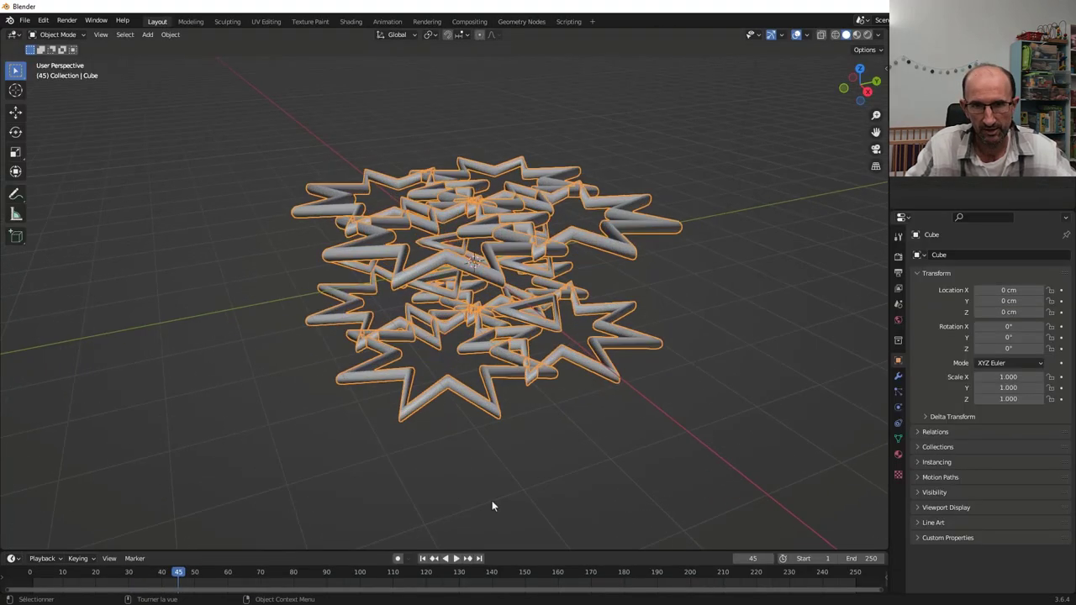
click(424, 558)
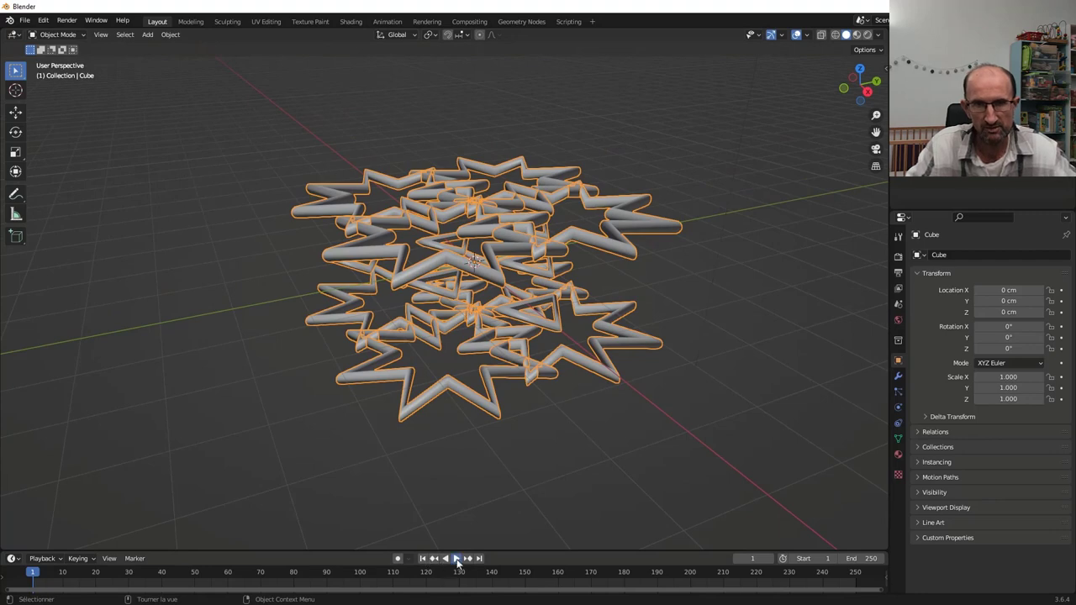
click(457, 558)
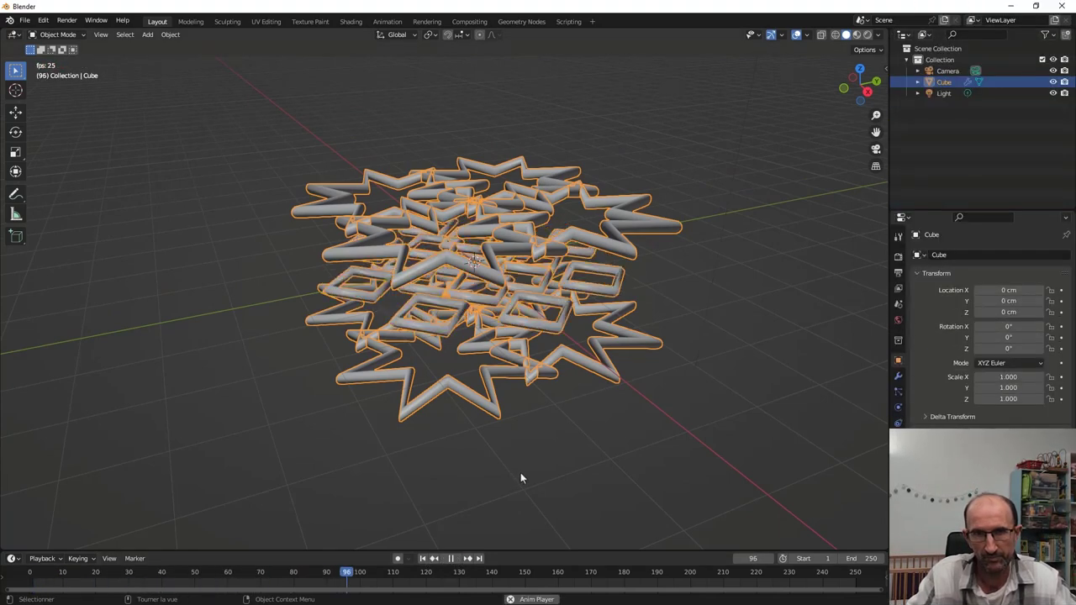
Stop playback, orbit out over the whole doily, and rewind to frame 1.
mouse_move(617, 381)
middle_down()
mouse_move(684, 323)
mouse_move(674, 279)
mouse_move(672, 294)
middle_up()
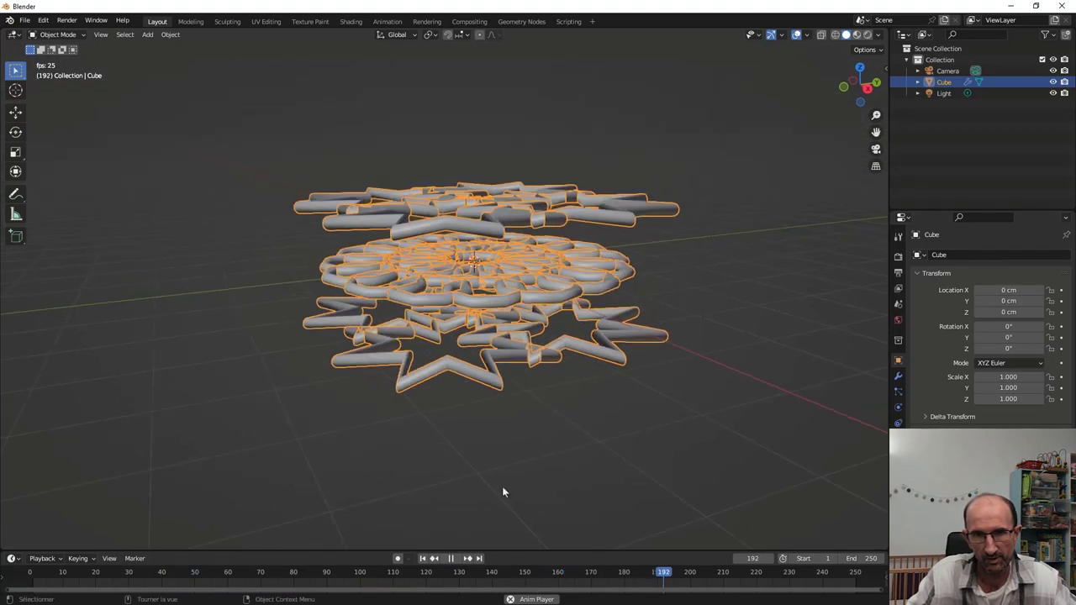
key(space)
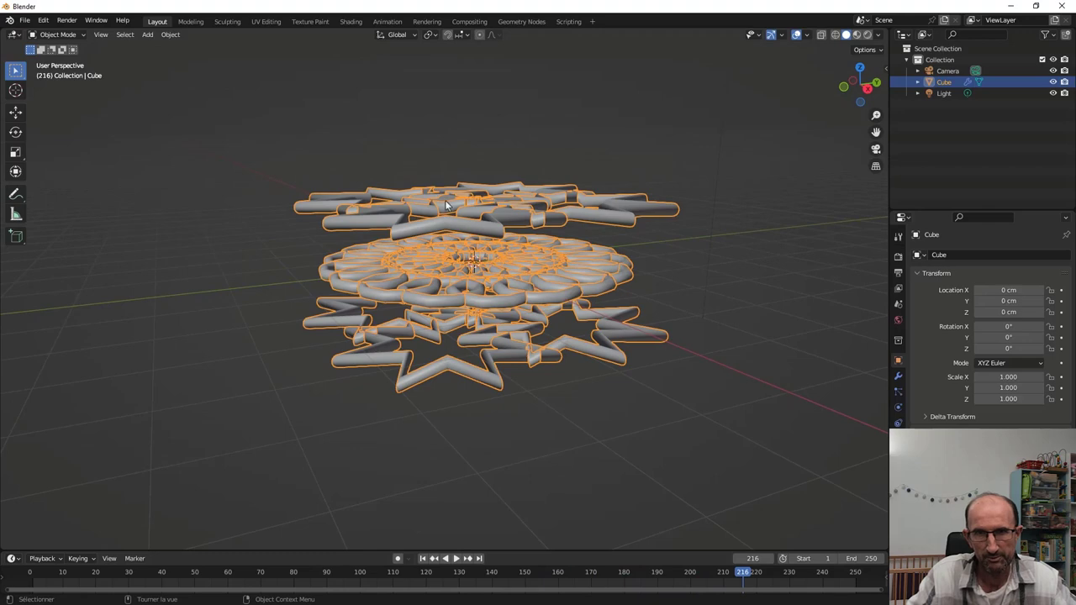
middle_drag(462, 222, 451, 294)
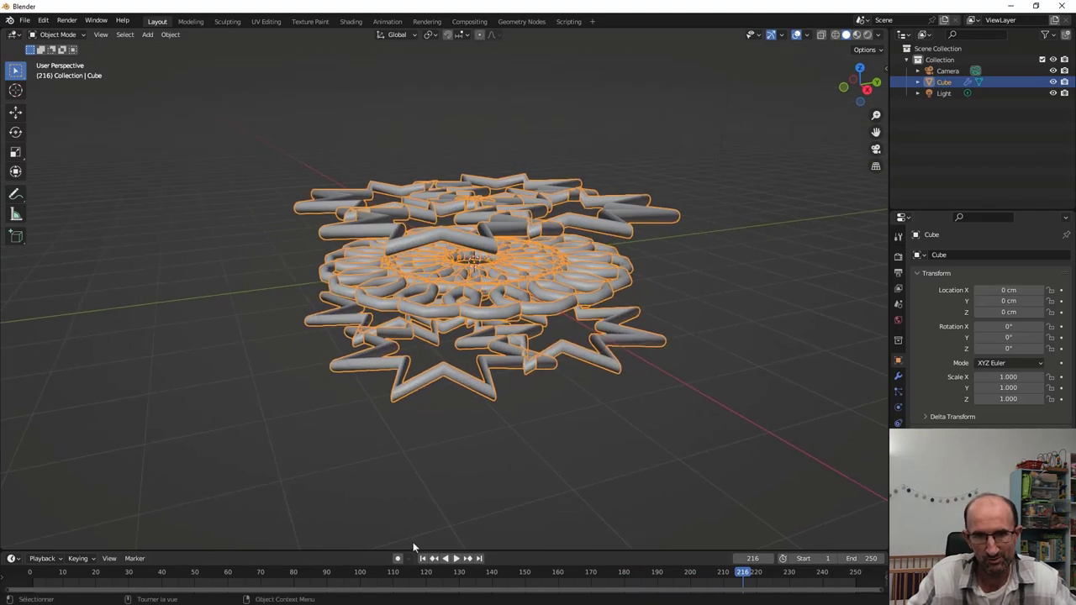
click(423, 558)
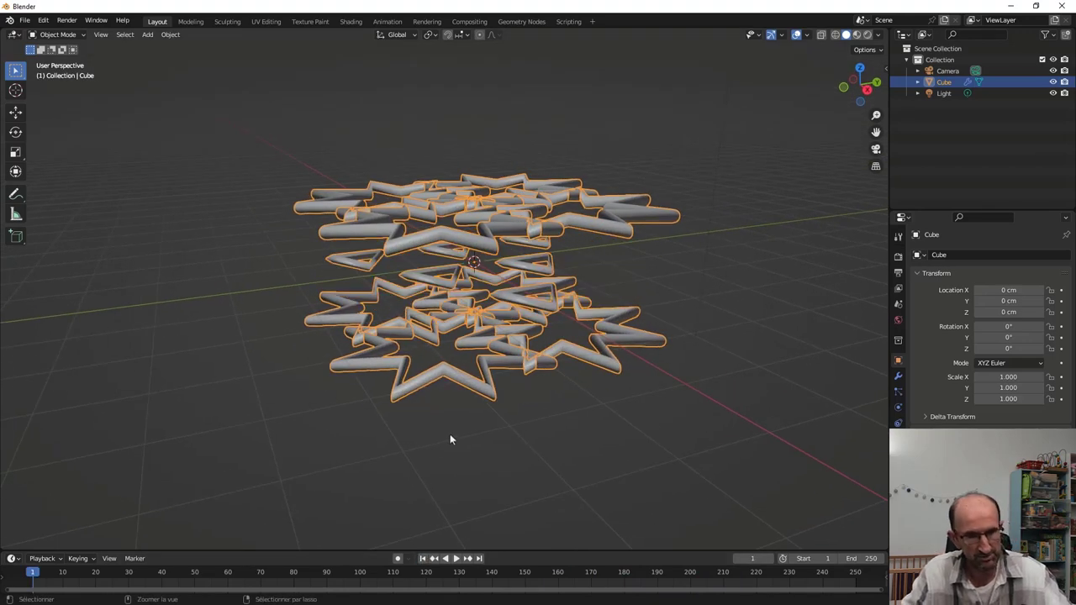
key(ctrl+space)
scroll(519, 351, down, 3)
middle_drag(518, 350, 478, 137)
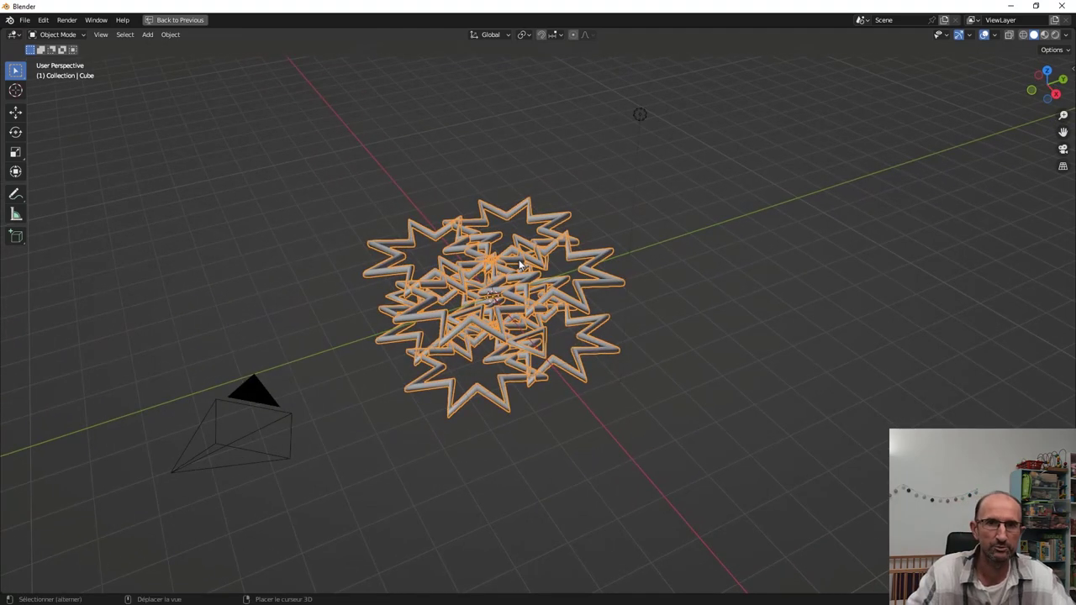
key(ctrl+space)
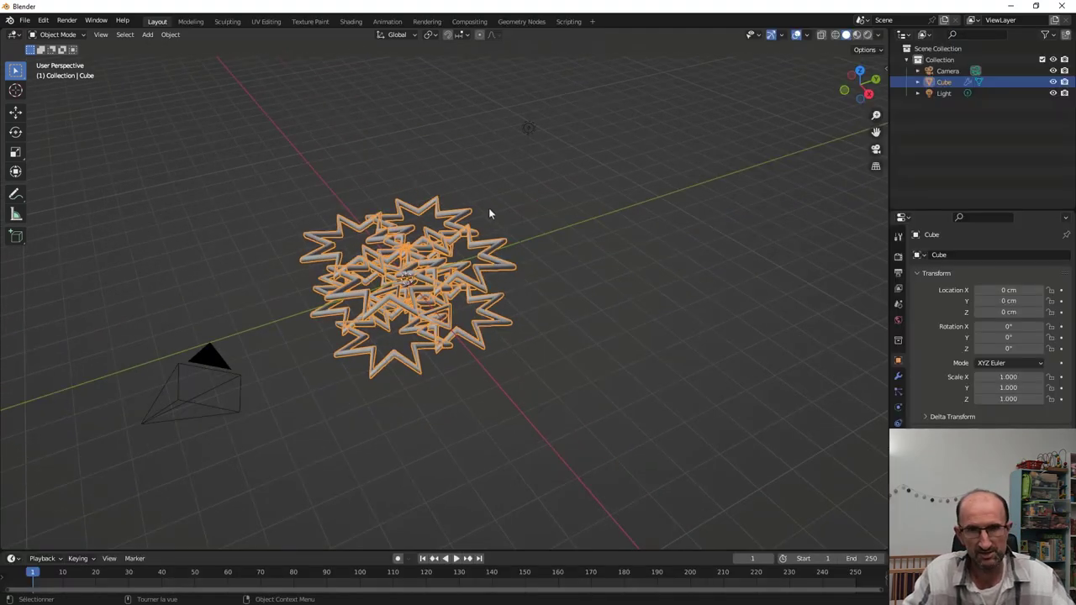
In the Geometry Nodes workspace, bring the Group Input and Instance on Points nodes into view.
click(520, 23)
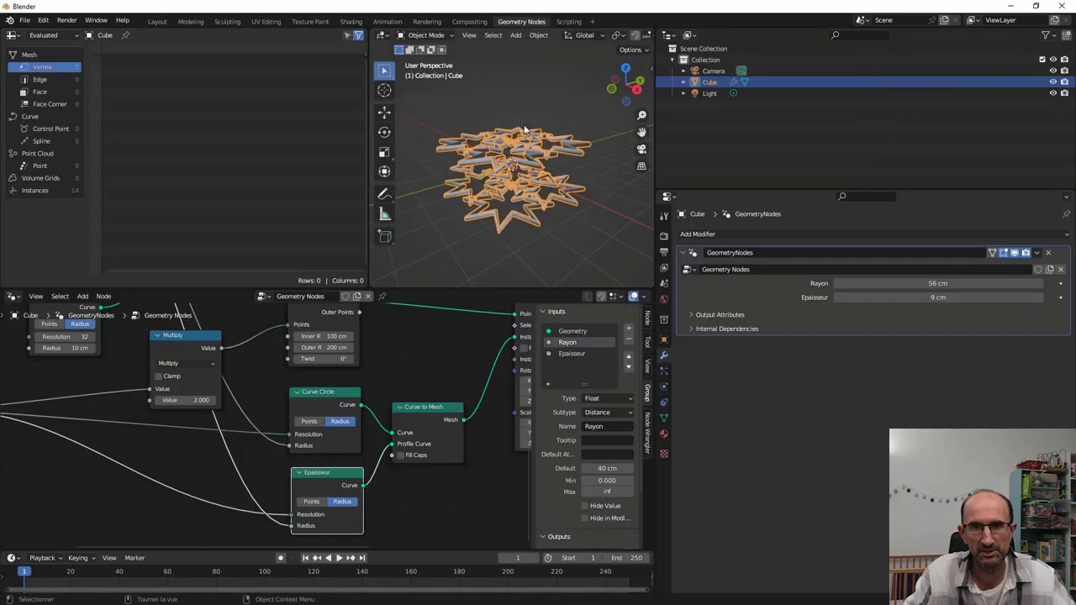
scroll(380, 437, down, 5)
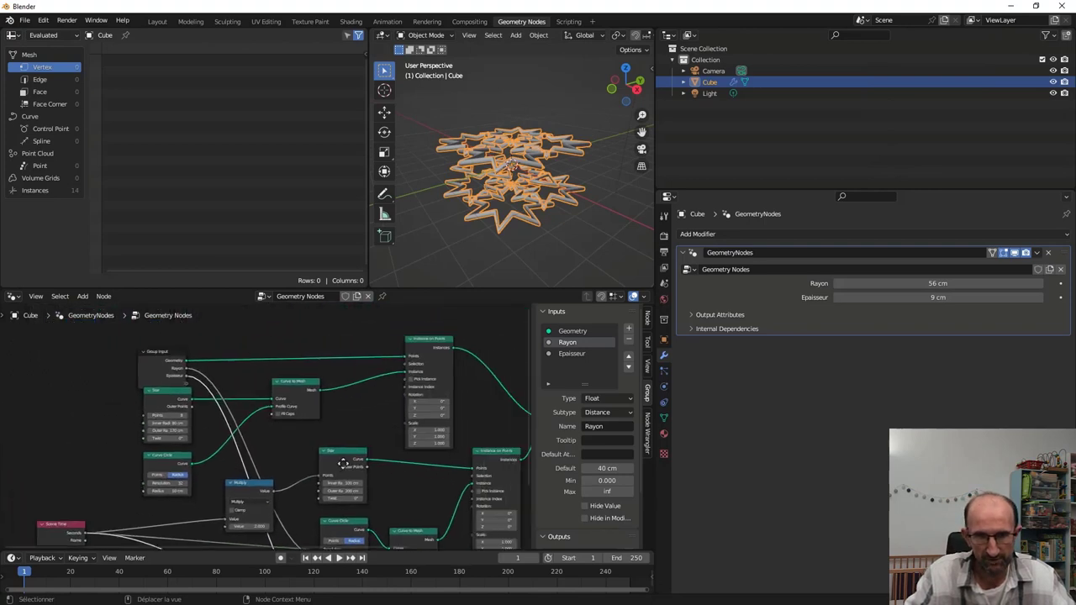
mouse_move(307, 477)
middle_down()
mouse_move(285, 488)
mouse_move(403, 473)
middle_up()
click(235, 390)
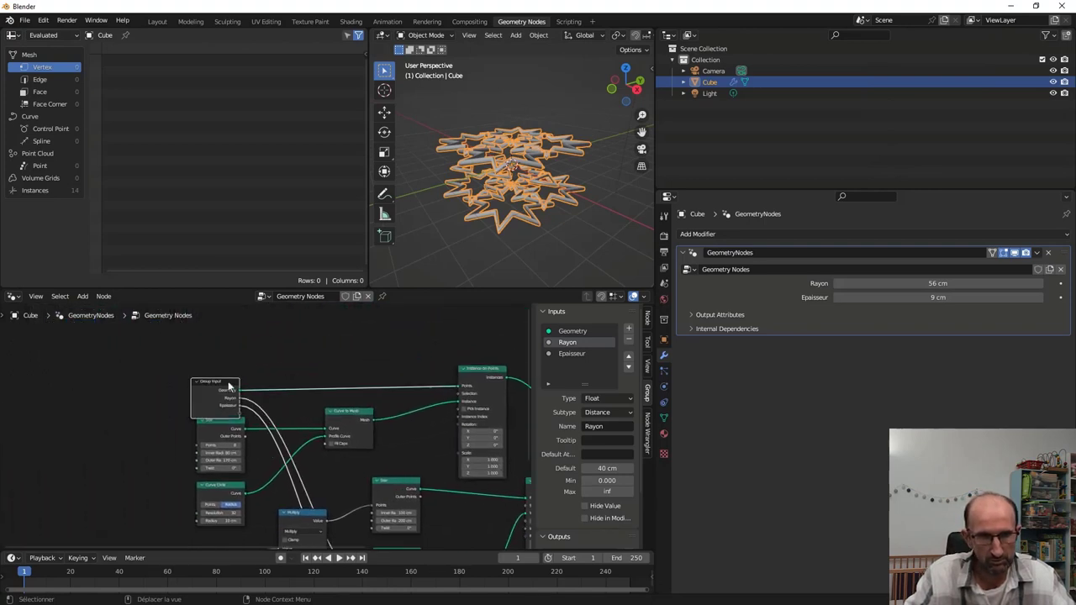
middle_drag(235, 389, 139, 389)
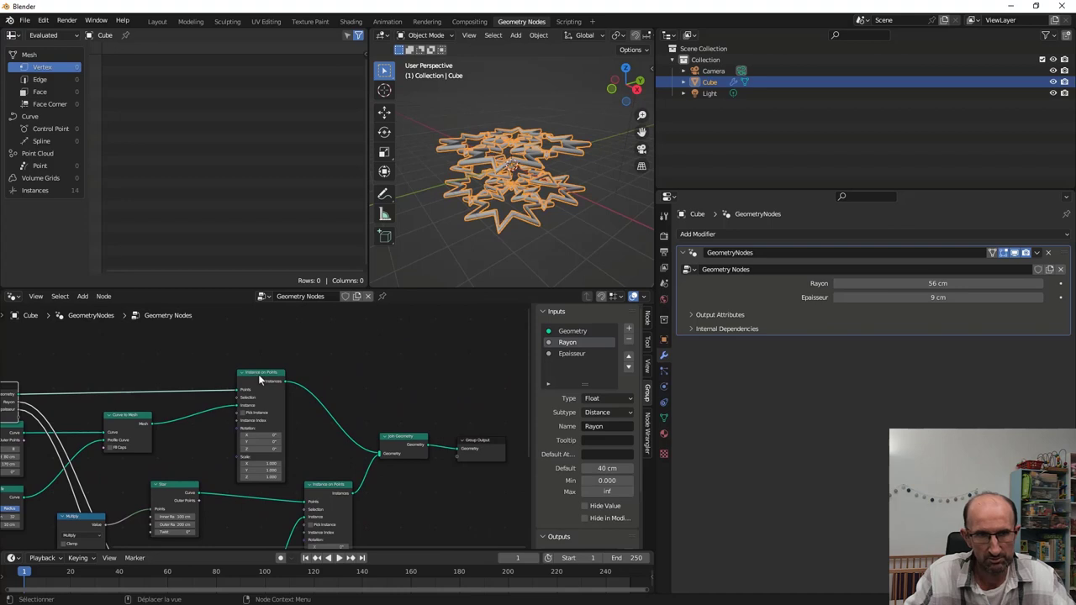
click(259, 377)
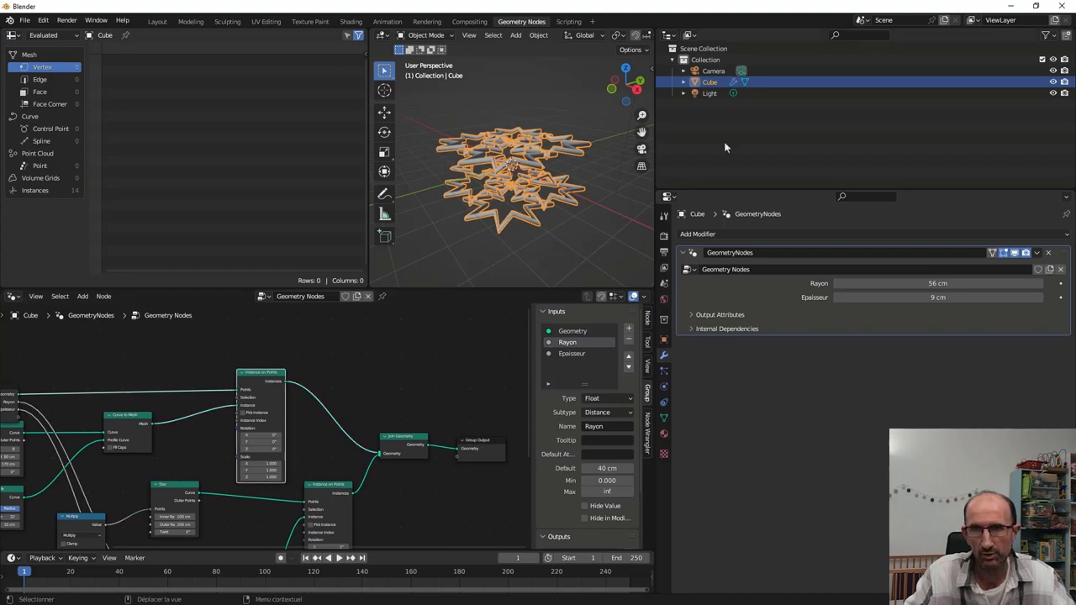
Hide and reshow the Cube in the viewport, and expand then collapse its outliner contents.
click(1053, 81)
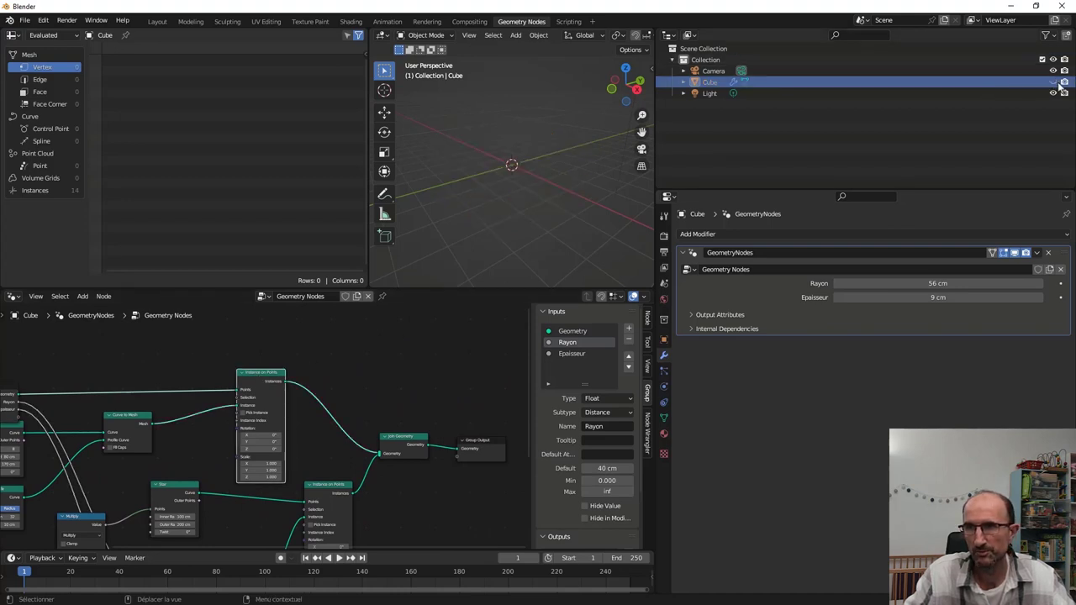
click(1053, 82)
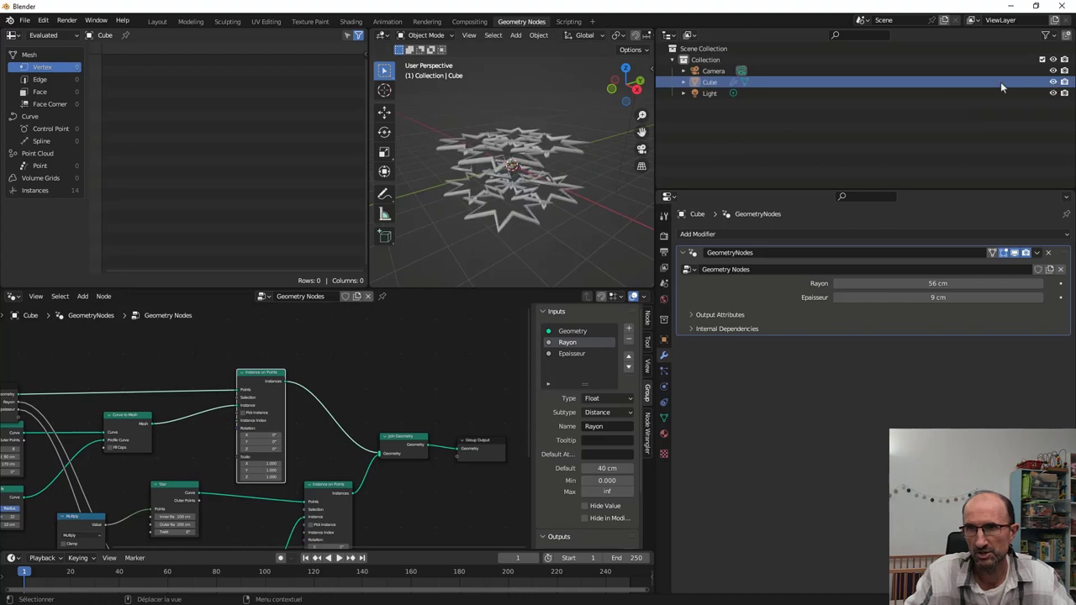
click(683, 82)
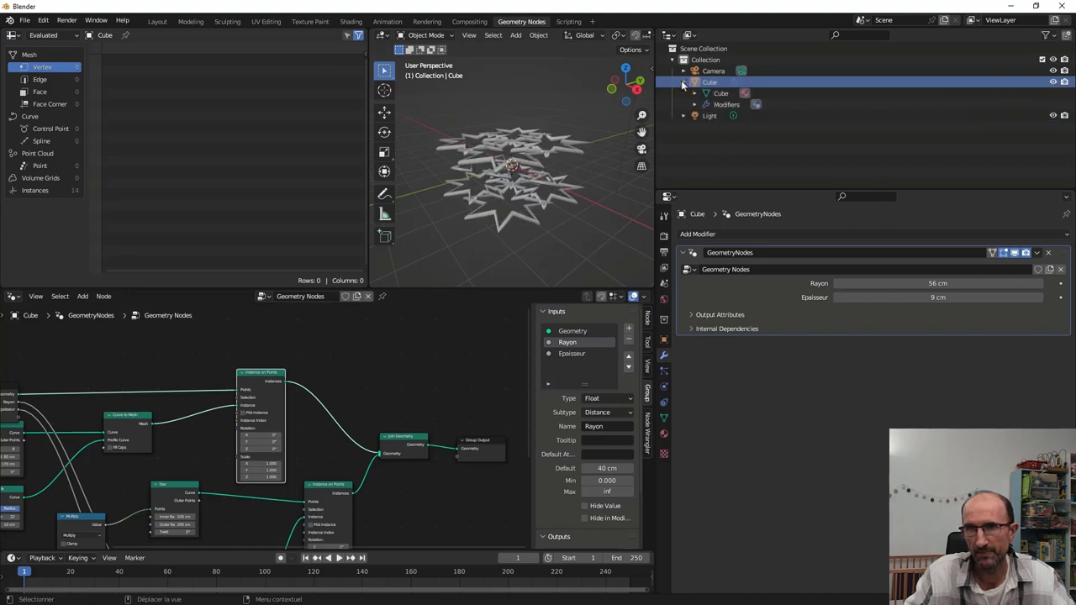
click(684, 82)
Move the Group Input node slightly up and to the right.
scroll(511, 241, down, 2)
shift+scroll(426, 363, left, 2)
shift+scroll(431, 388, left, 3)
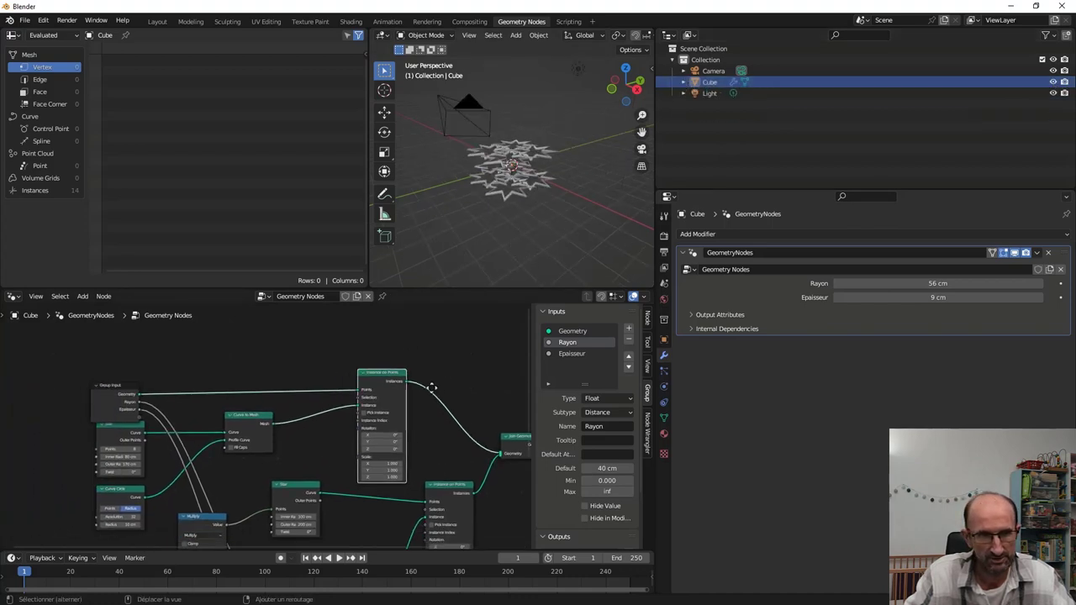
drag(127, 393, 184, 367)
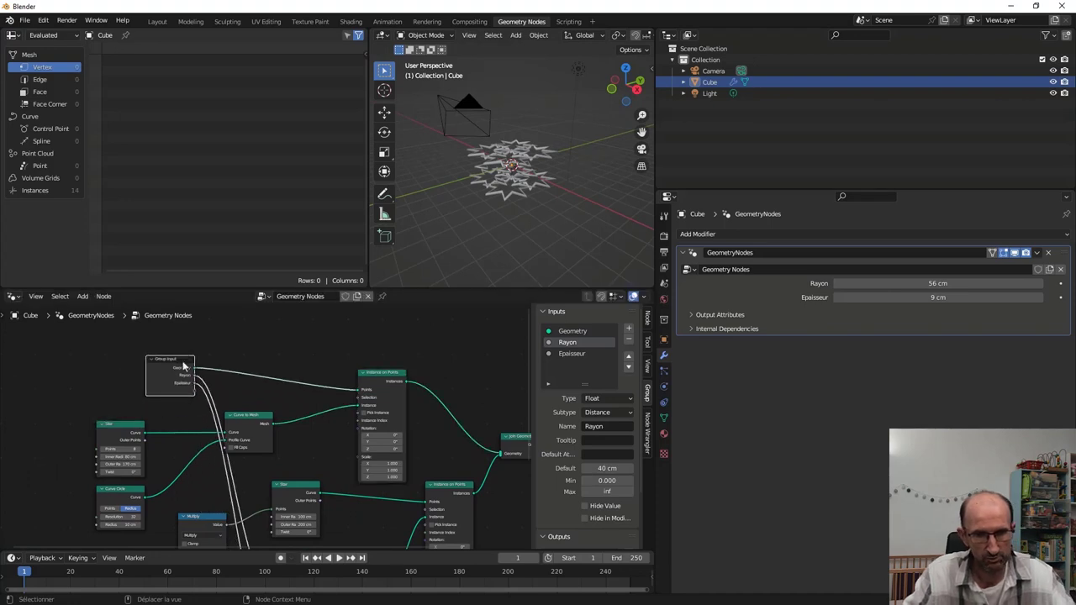
Mute the Instance on Points and Join Geometry nodes with M.
click(377, 379)
key(m)
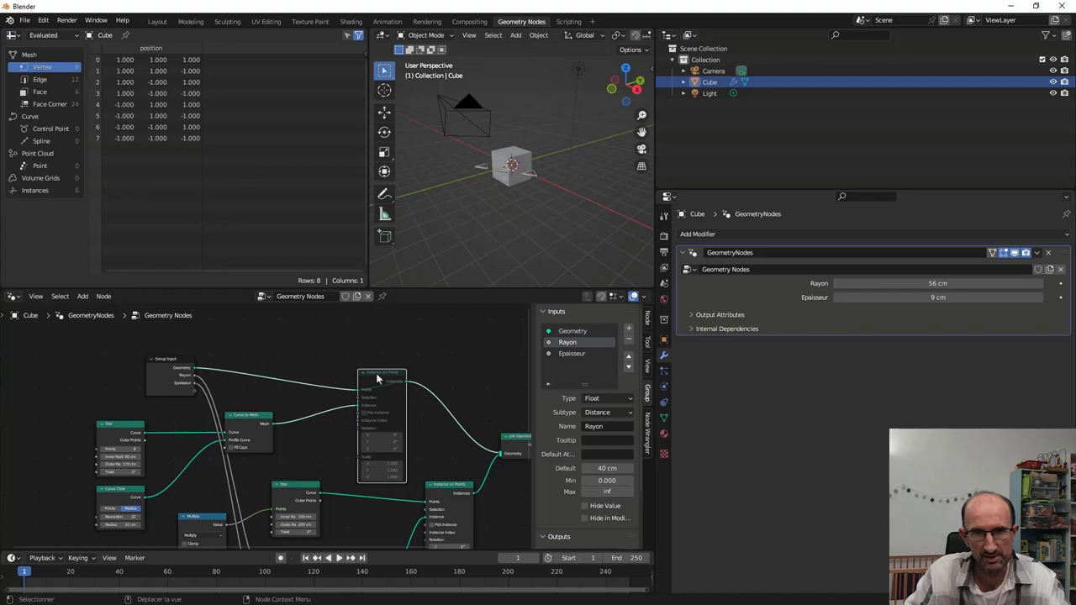
middle_drag(377, 379, 307, 400)
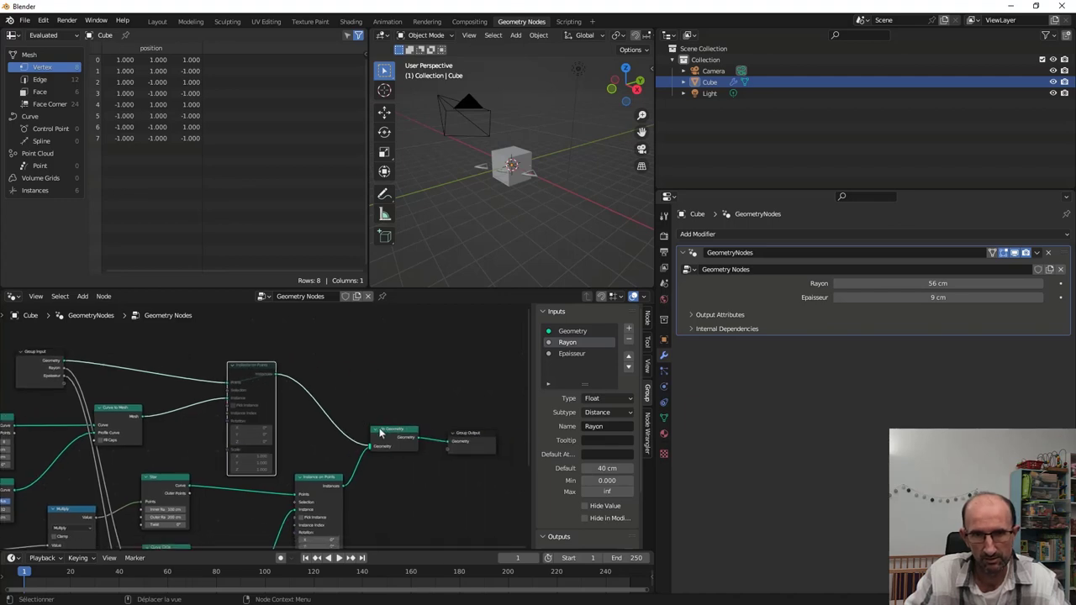
click(380, 433)
key(m)
scroll(355, 415, left, 3)
scroll(378, 417, left, 3)
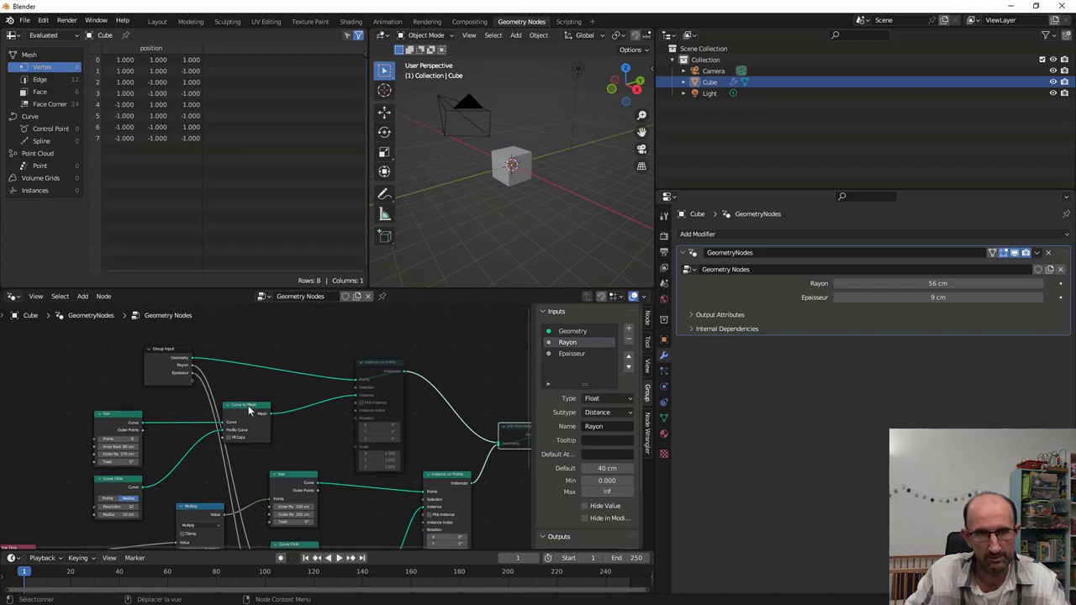
Unmute Instance on Points and Join Geometry so both star rings reappear.
click(372, 374)
key(m)
scroll(354, 404, right, 3)
scroll(320, 429, right, 3)
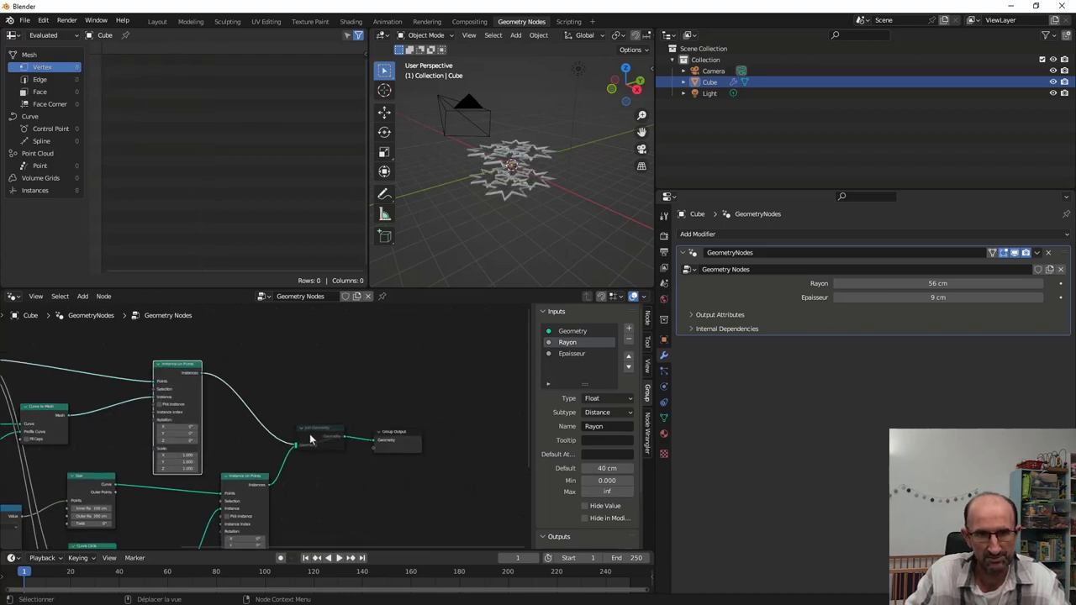
click(310, 438)
key(m)
scroll(413, 384, left, 6)
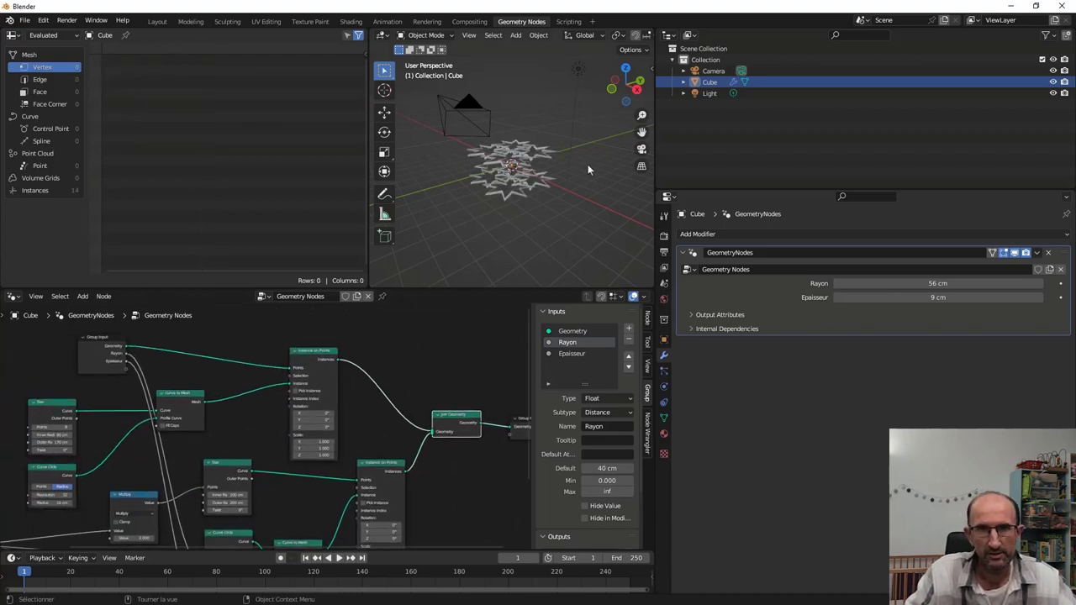
scroll(580, 168, up, 3)
scroll(539, 190, up, 3)
mouse_move(540, 190)
middle_down()
mouse_move(528, 187)
mouse_move(522, 202)
middle_up()
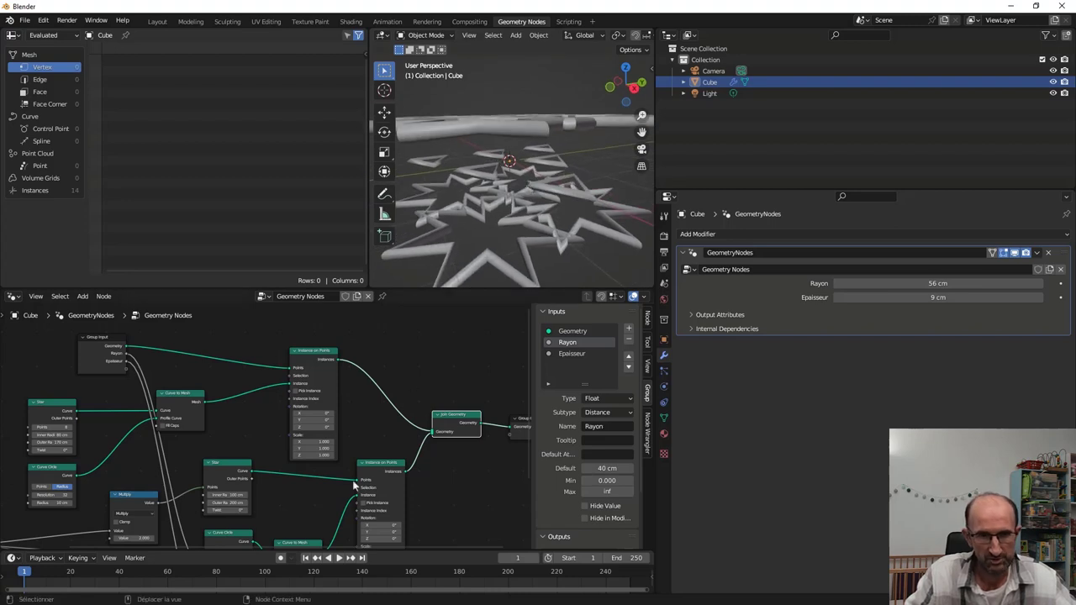
Play the doily animation while panning the node graph, pausing around frame 178.
click(340, 559)
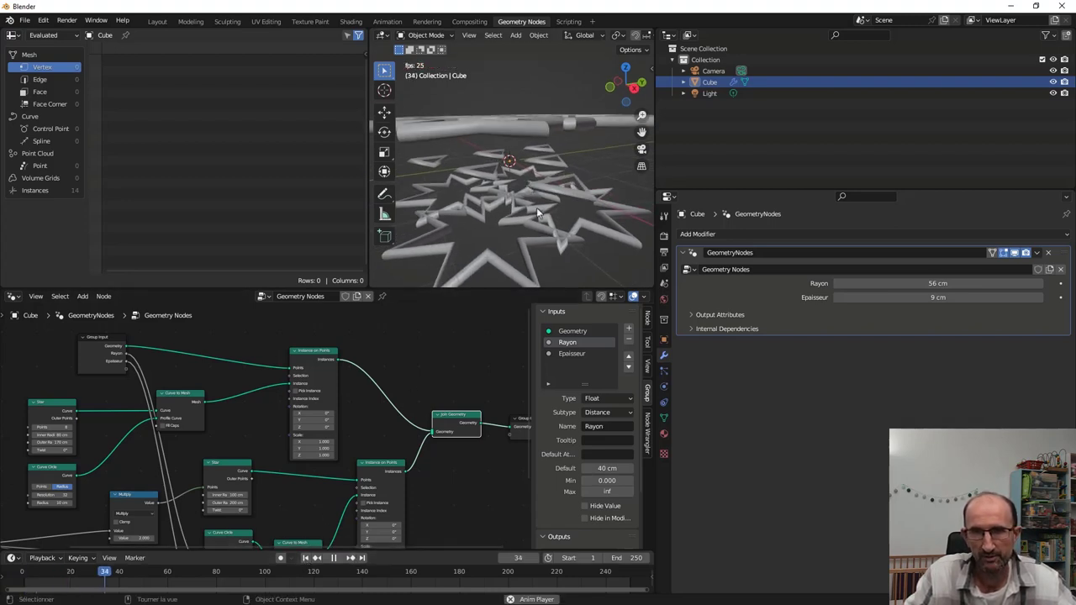
mouse_move(241, 404)
middle_down()
mouse_move(324, 420)
mouse_move(378, 365)
middle_up()
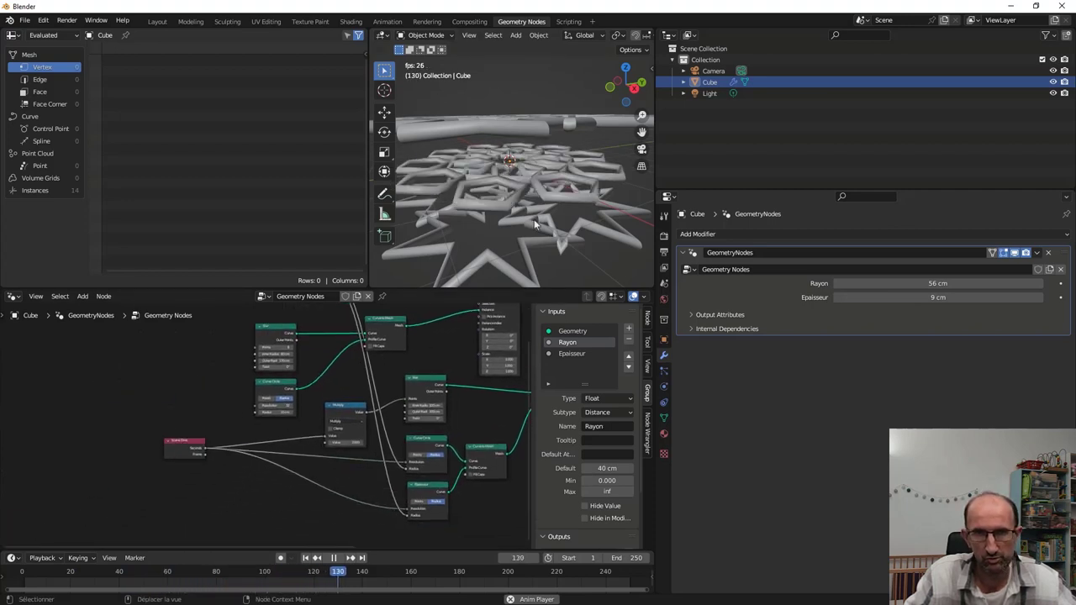
click(334, 558)
In a maximized node editor, move Scene Time next to Multiply, then restore the full layout.
key(ctrl+space)
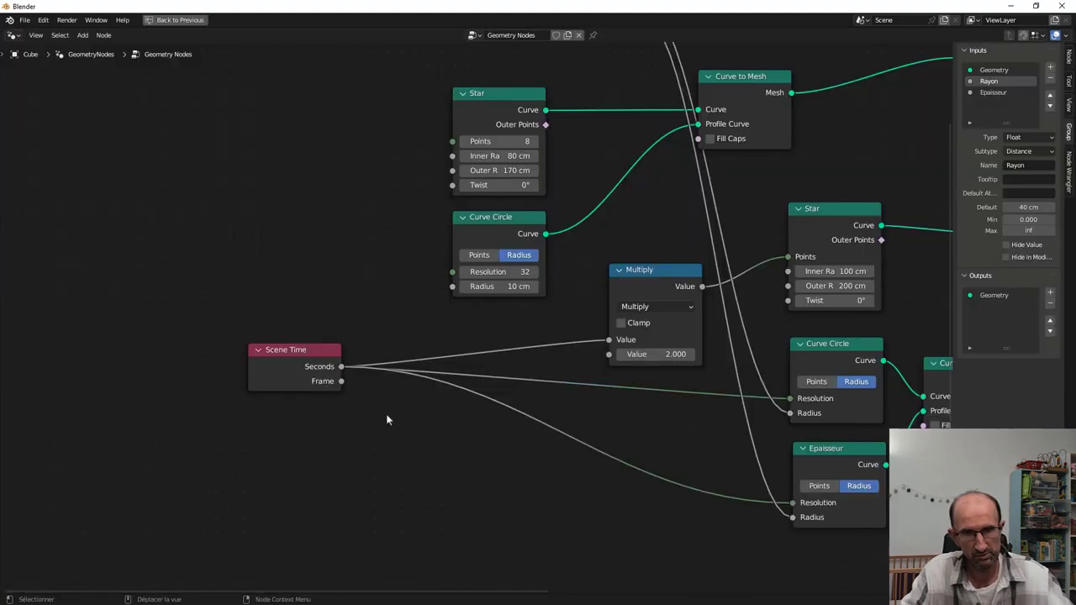
key(Home)
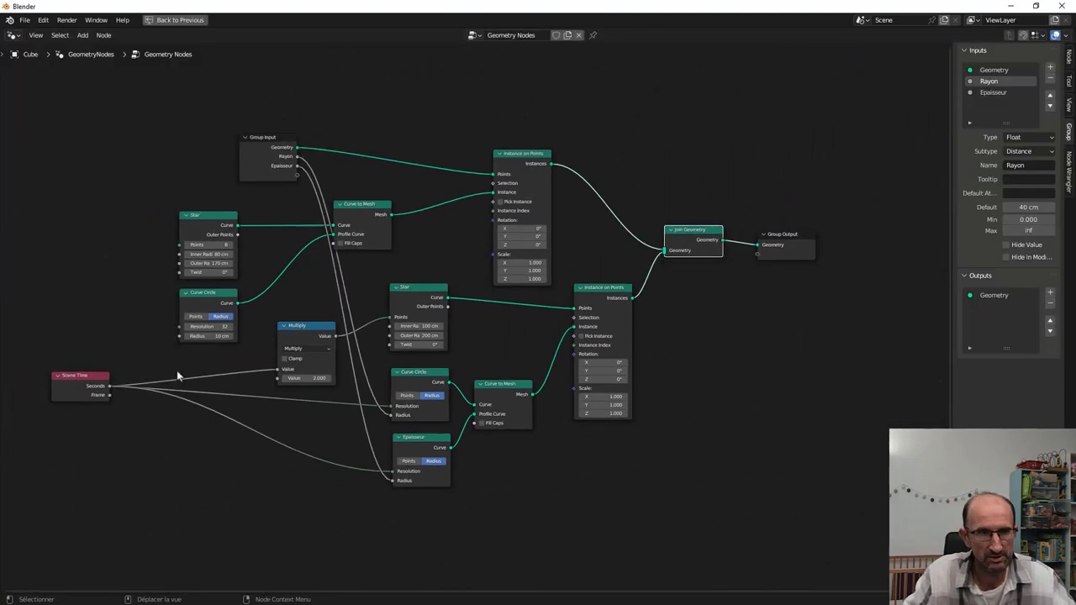
drag(92, 378, 216, 384)
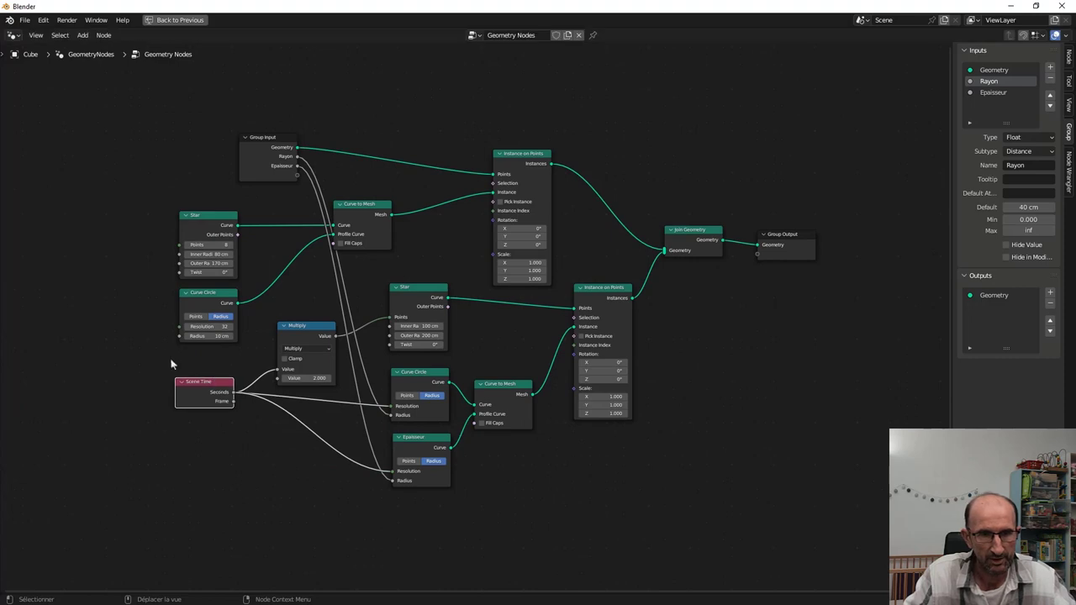
click(433, 292)
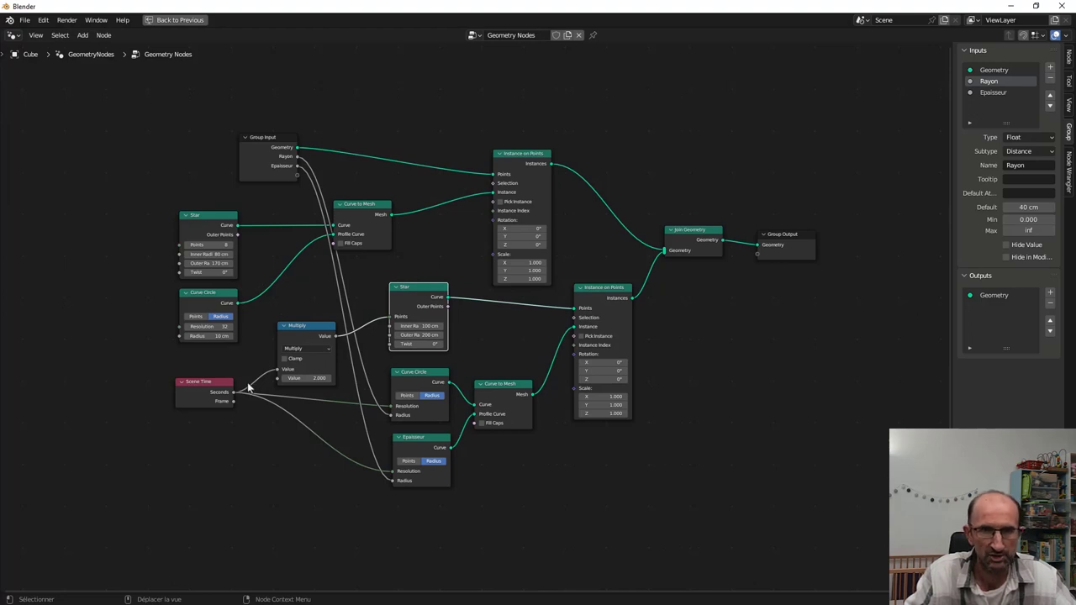
click(268, 141)
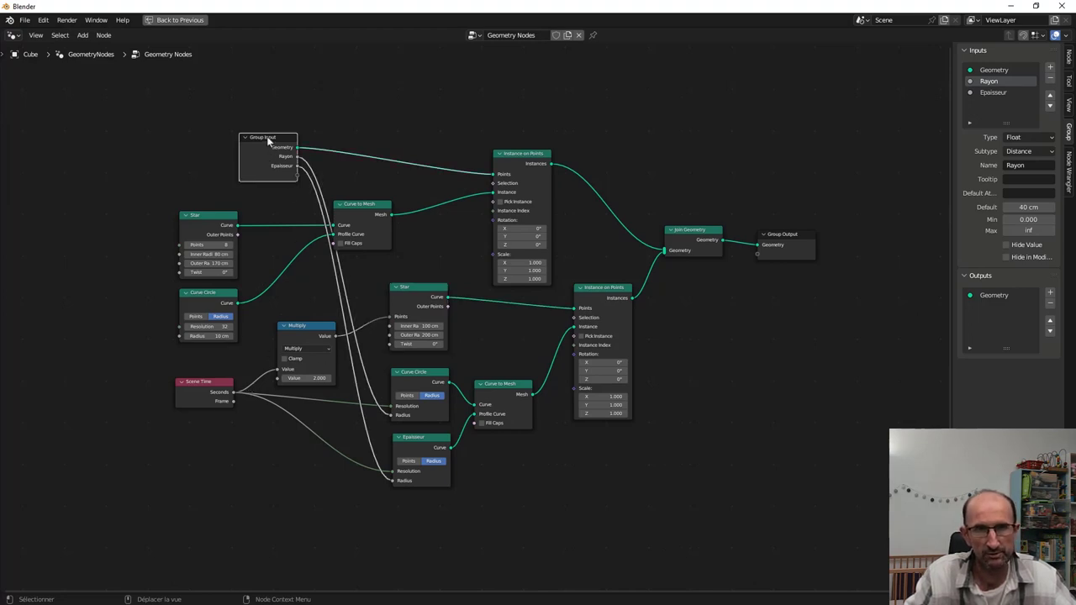
click(510, 160)
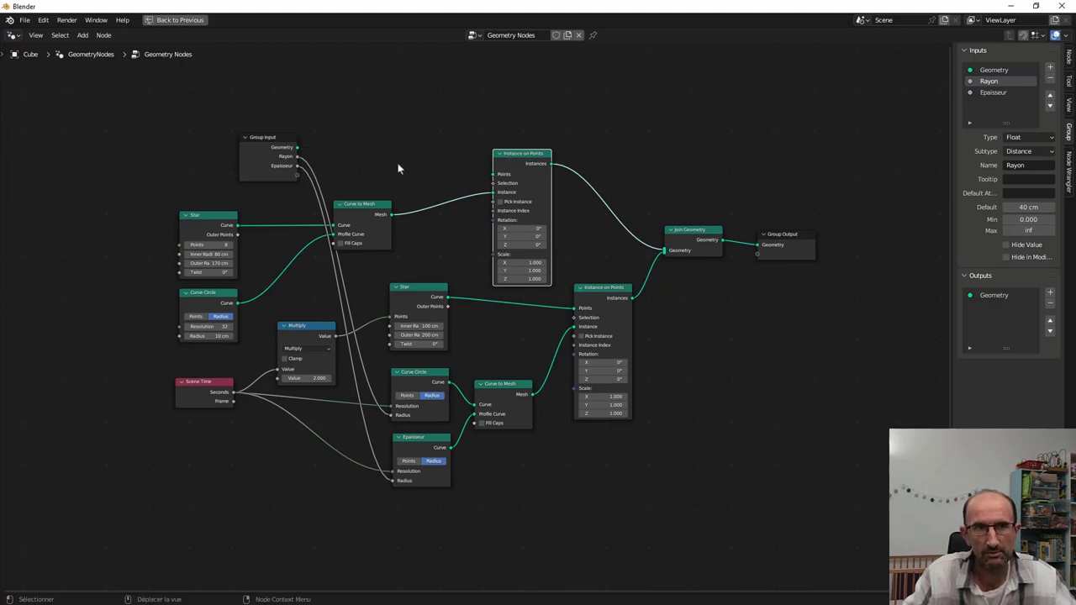
key(ctrl+space)
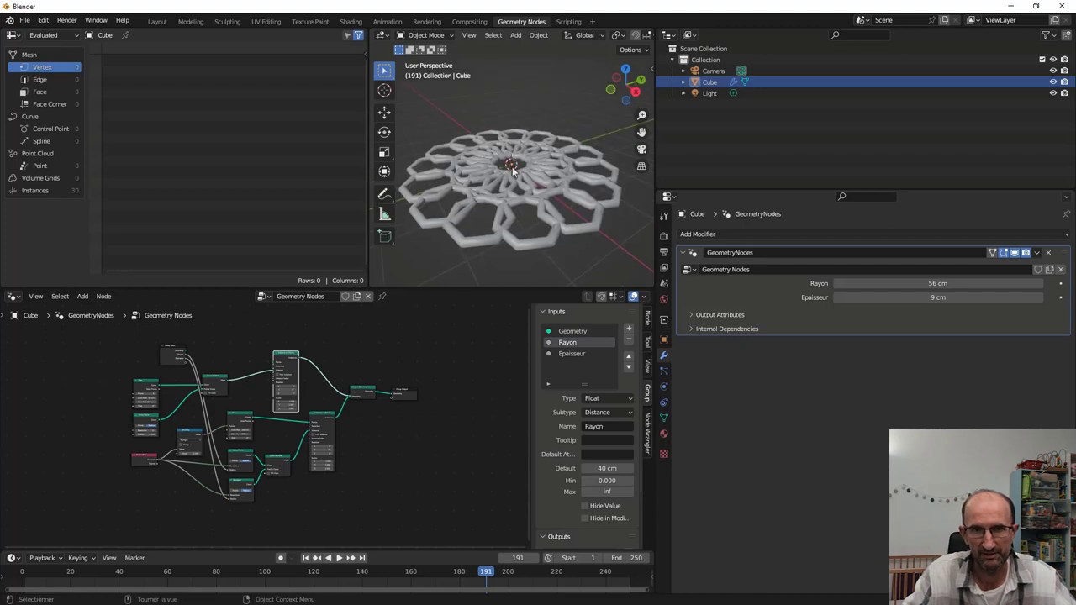
Replay the animation from frame 1 and pause at frame 41, showing six hollow triangles.
scroll(513, 166, up, 1)
click(305, 558)
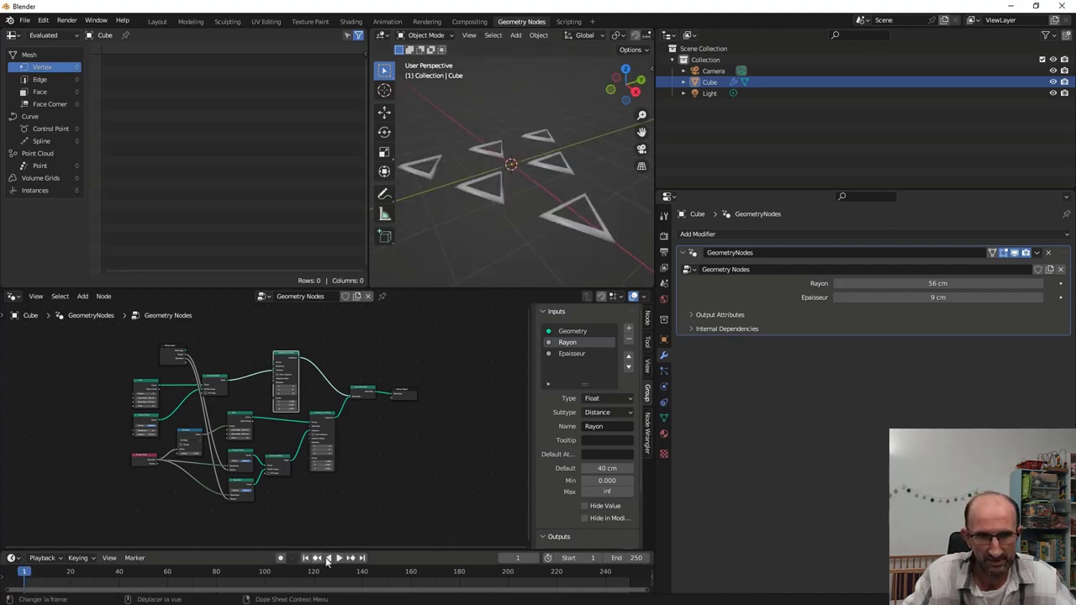
click(339, 558)
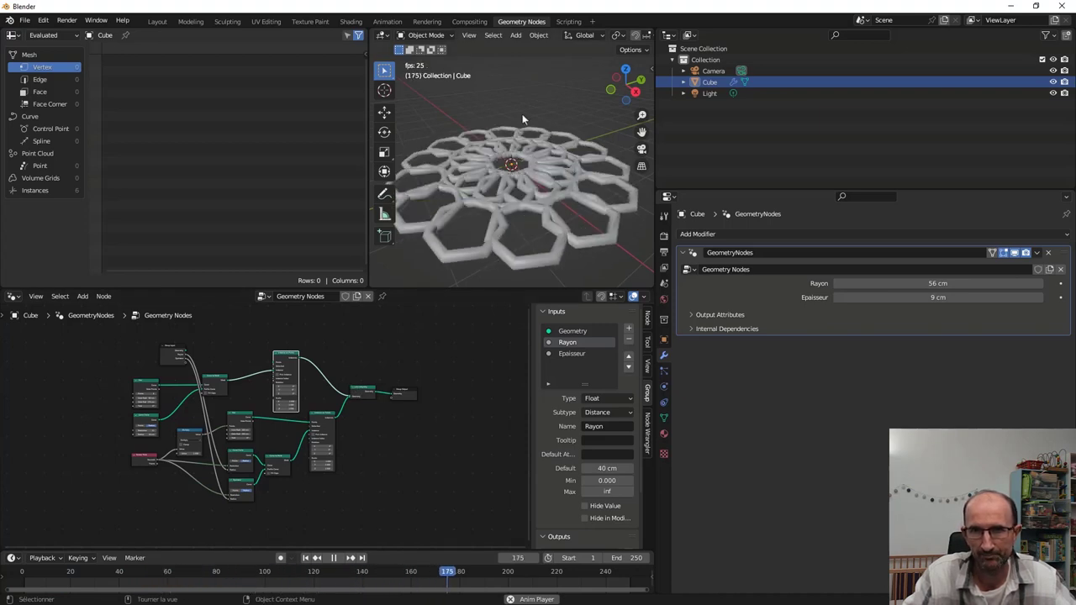
mouse_move(555, 165)
middle_down()
mouse_move(551, 194)
mouse_move(548, 164)
middle_up()
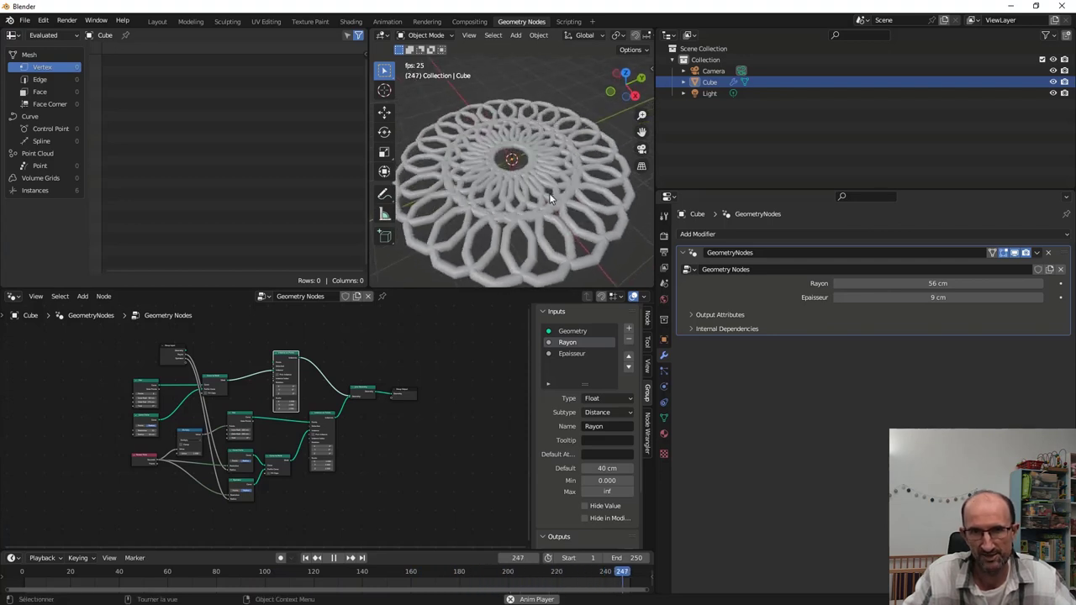
click(338, 561)
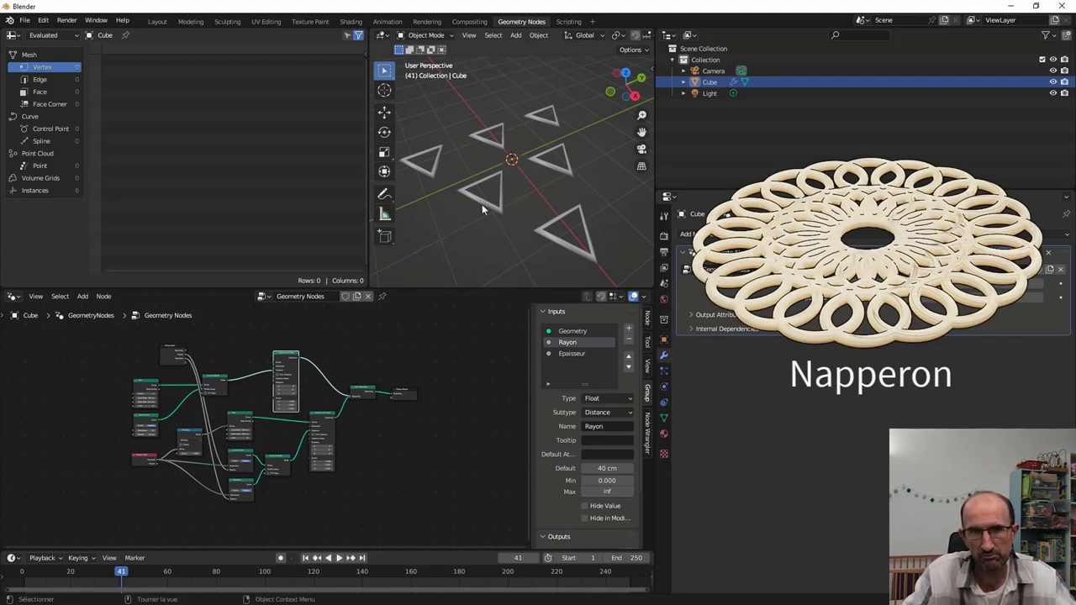
Attempt to apply the GeometryNodes modifier, which fails with a 'no mesh' error.
middle_drag(482, 204, 493, 208)
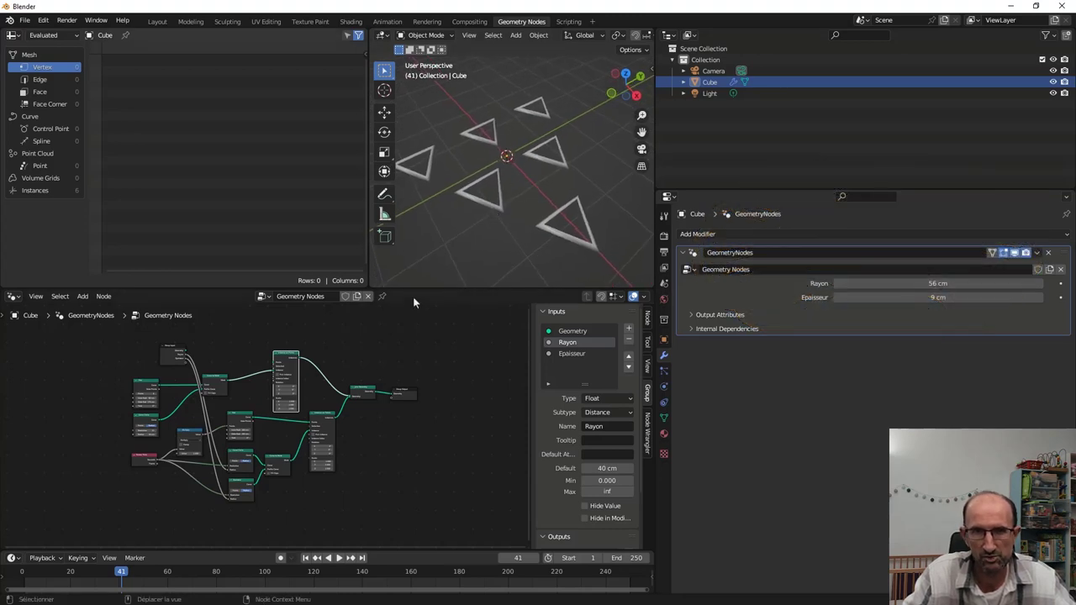
click(1038, 253)
click(1000, 267)
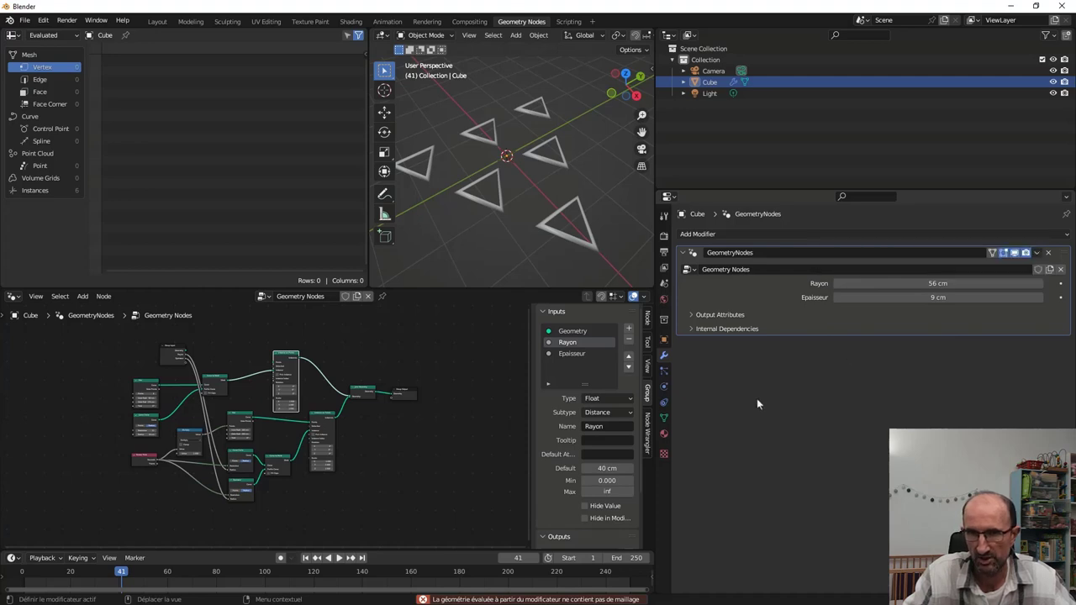
scroll(380, 402, up, 1)
scroll(444, 397, up, 1)
Play and scrub the animation to frame 245, showing the fully grown rosette.
scroll(422, 529, up, 1)
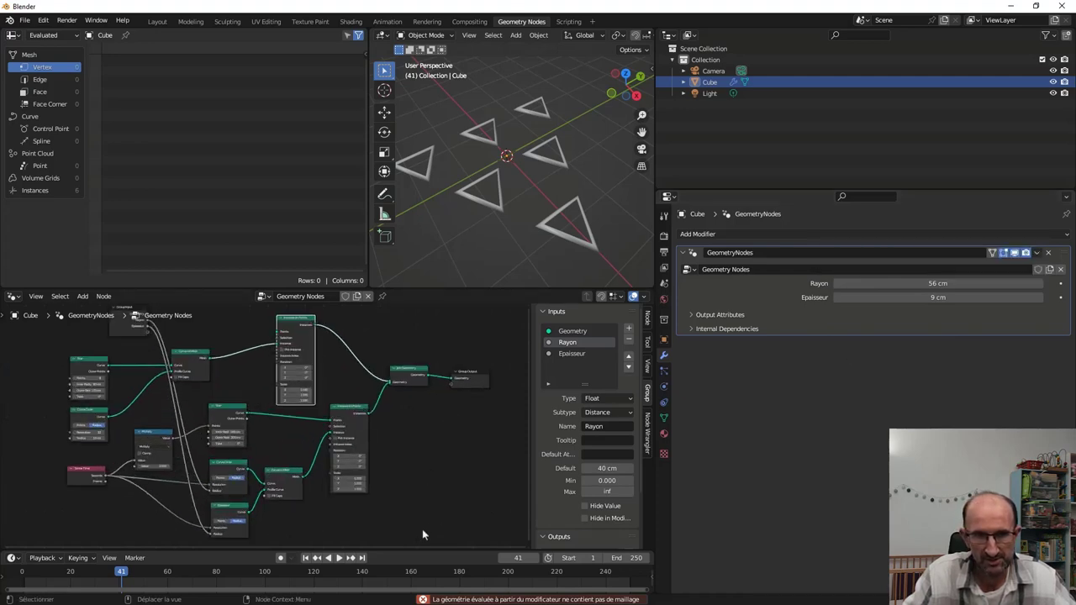
key(space)
drag(126, 572, 617, 575)
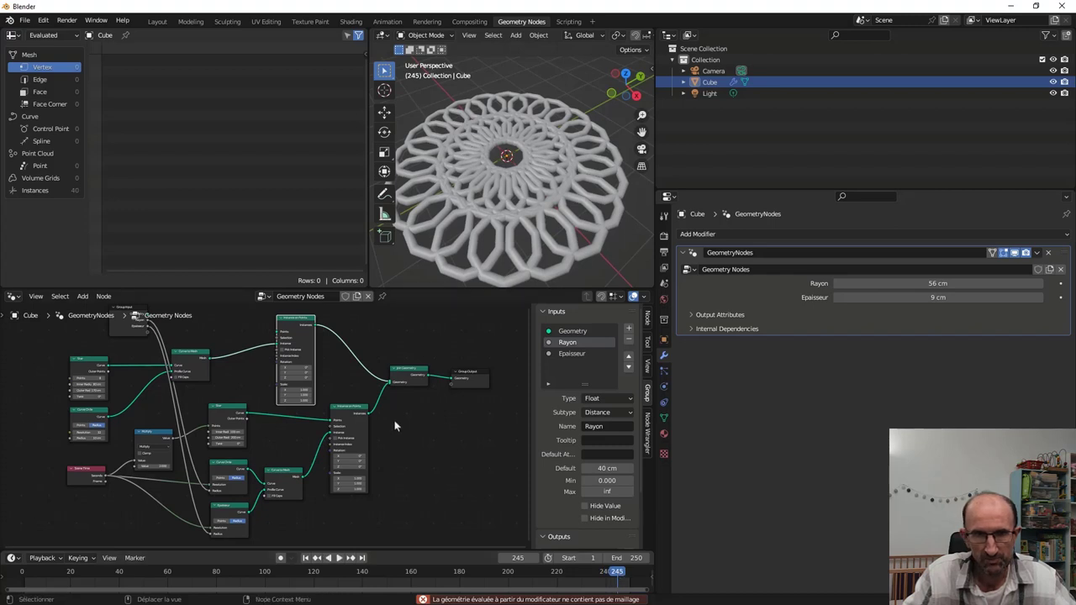
scroll(395, 426, up, 2)
middle_drag(440, 411, 237, 440)
Move Group Output aside and add a Realize Instances node by searching 'real'.
drag(308, 381, 445, 340)
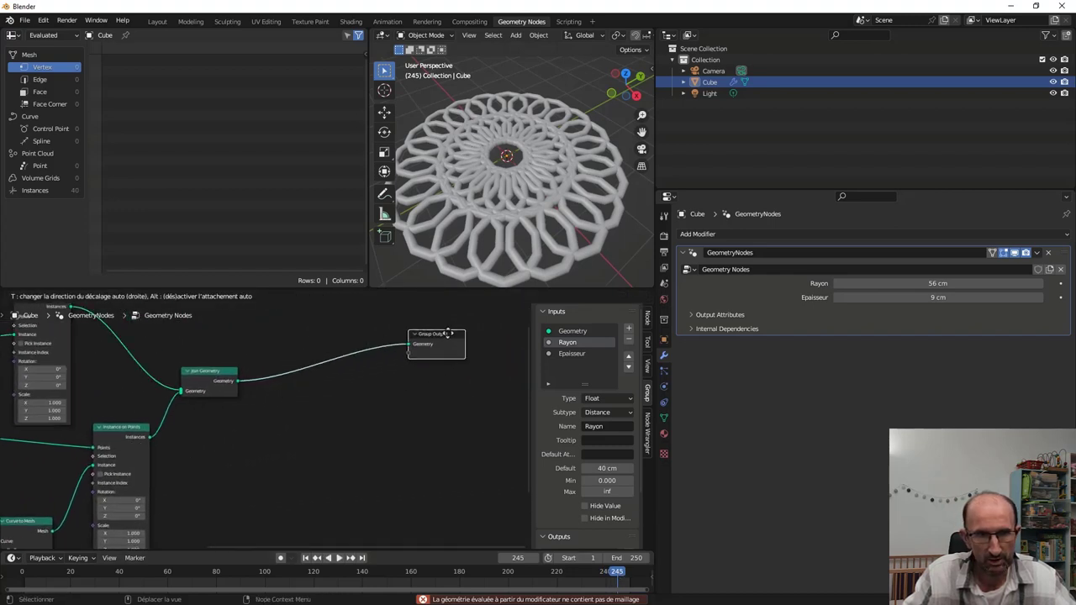
key(shift+a)
click(268, 376)
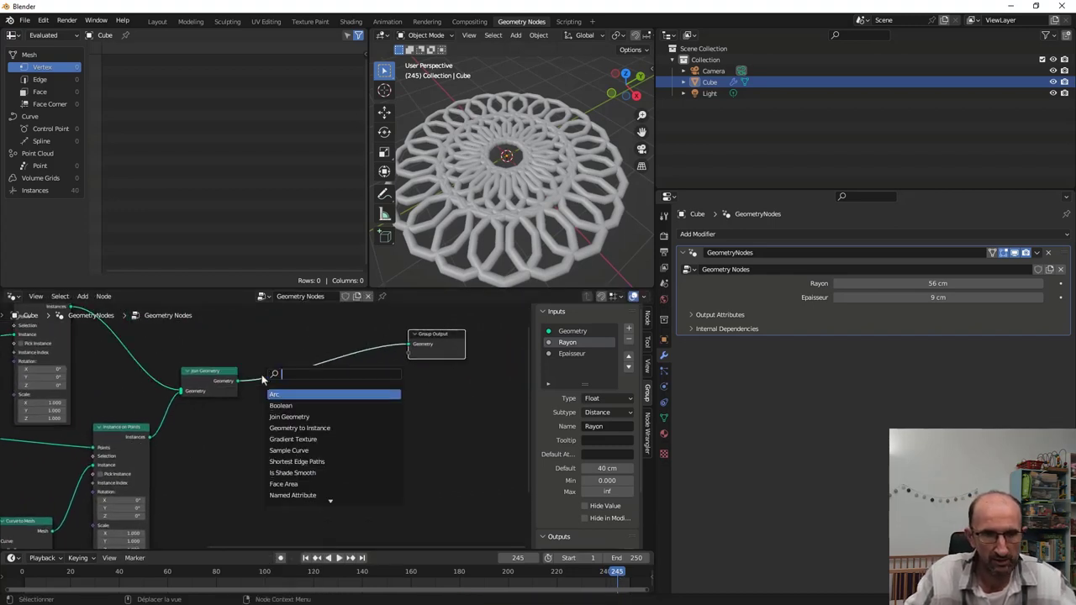
text(real)
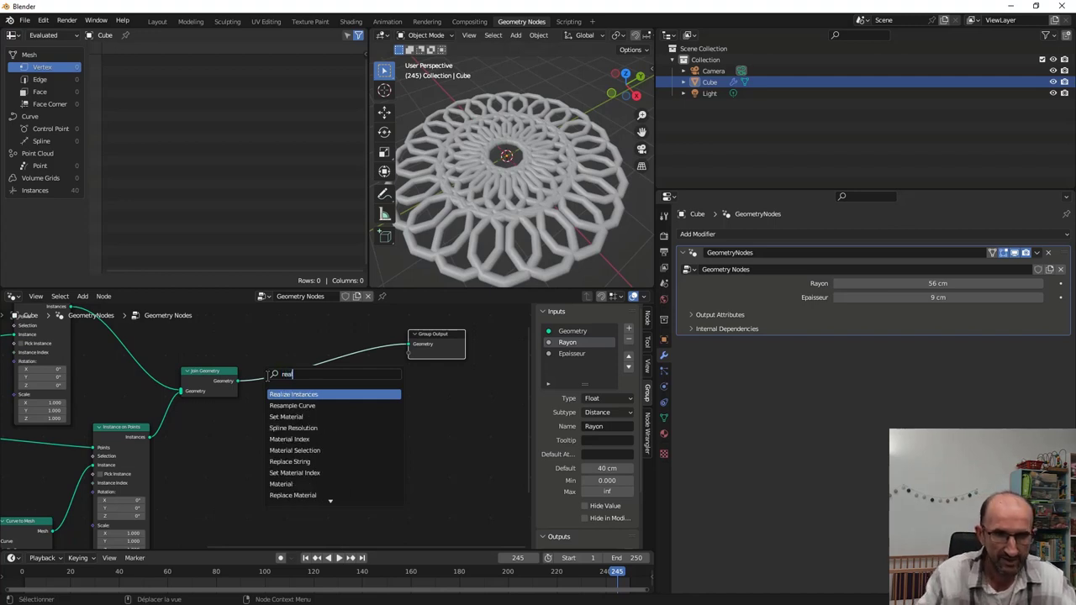
click(301, 396)
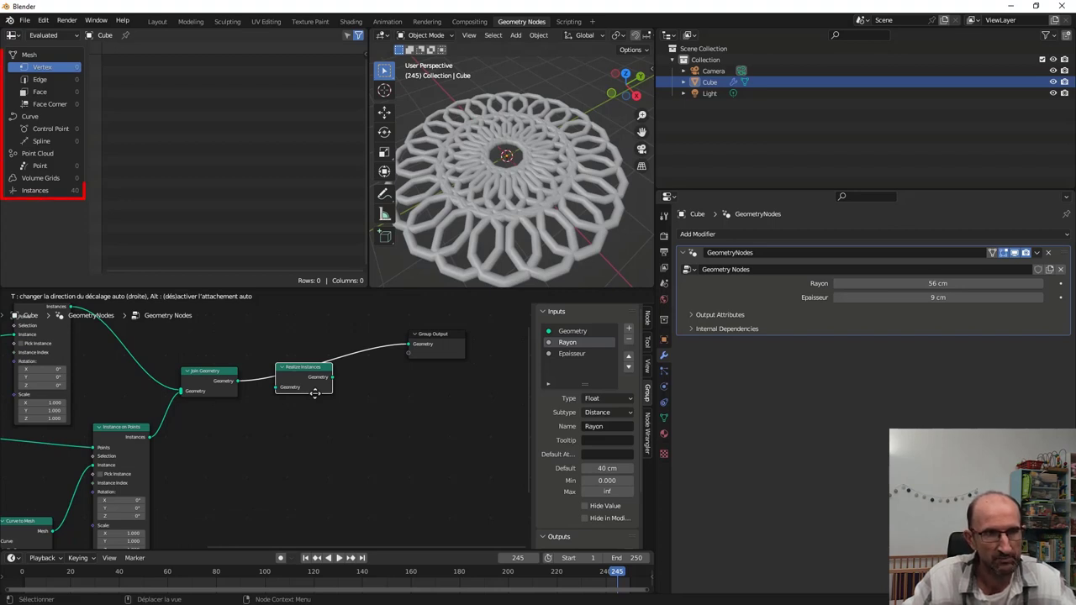
Drop Realize Instances between Join Geometry and Group Output, then open the modifier's dropdown.
click(315, 393)
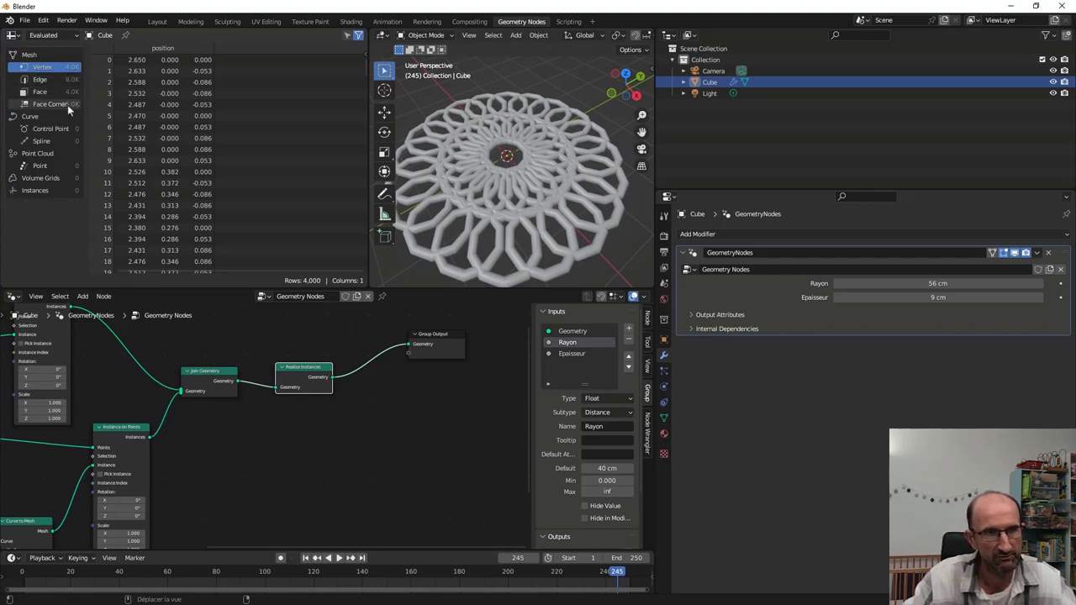
click(1038, 255)
Apply the GeometryNodes modifier to get a 4,000-vertex mesh and enter Edit Mode.
click(1003, 269)
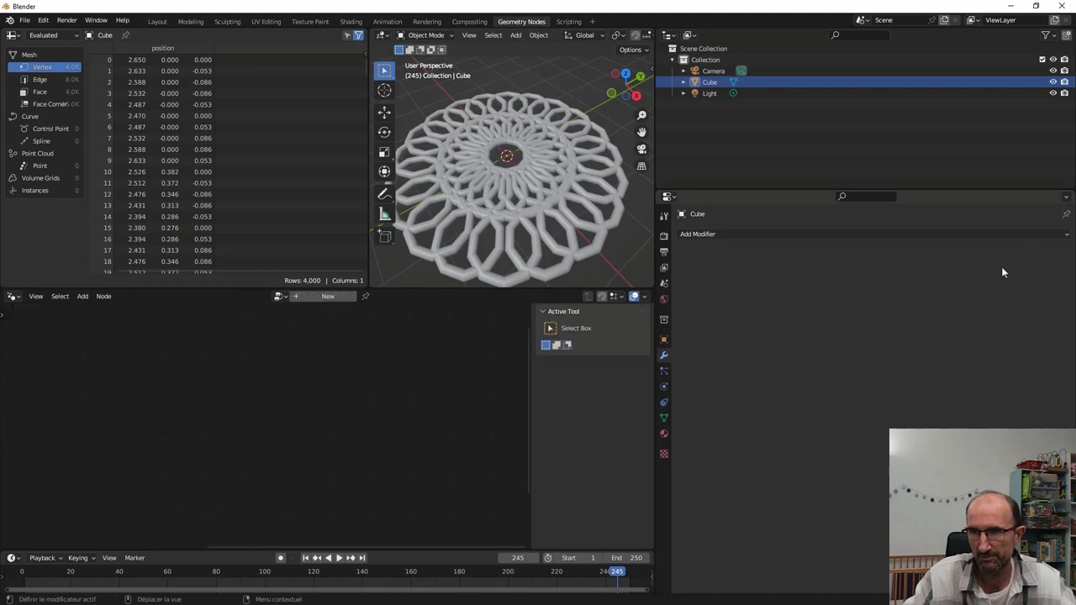
middle_drag(492, 280, 523, 203)
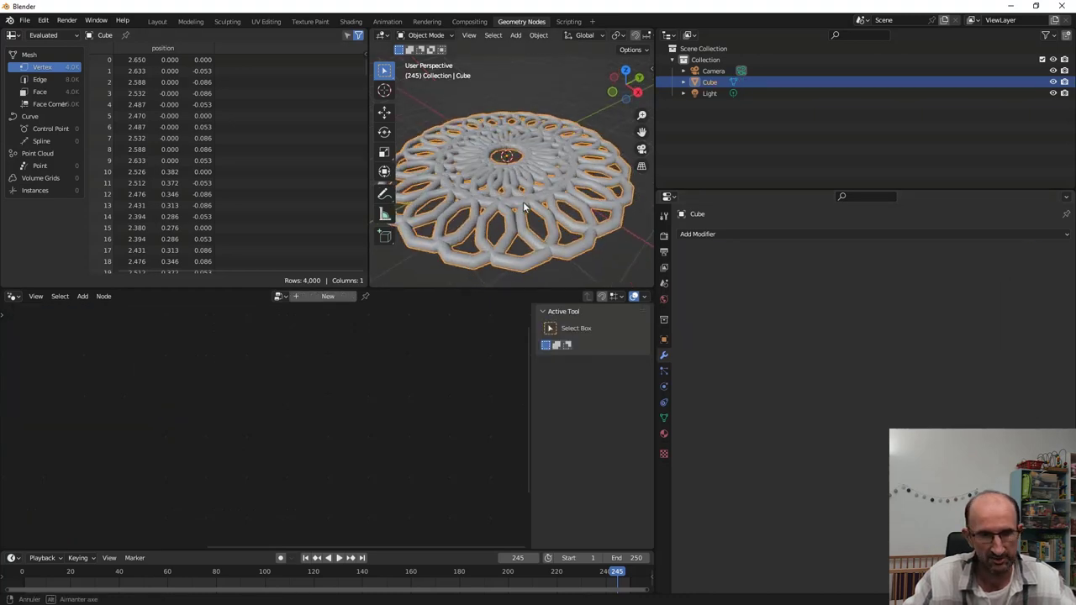
key(Tab)
scroll(521, 203, up, 1)
scroll(520, 204, up, 2)
scroll(517, 204, up, 2)
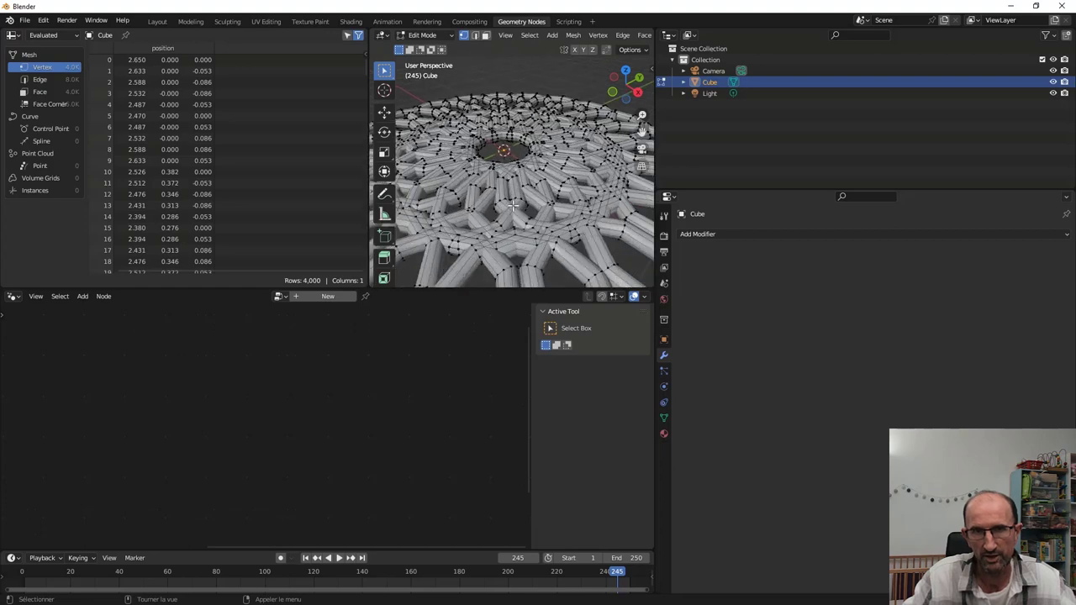
scroll(513, 204, up, 1)
Select all vertices and Merge by Distance (0 removed), then return to Object Mode.
key(a)
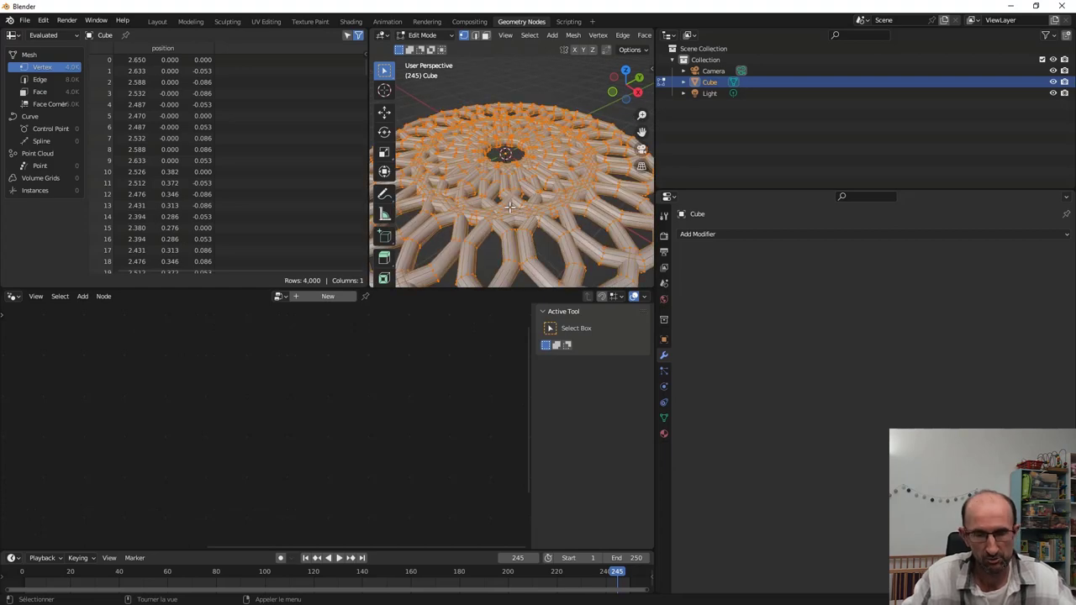
key(m)
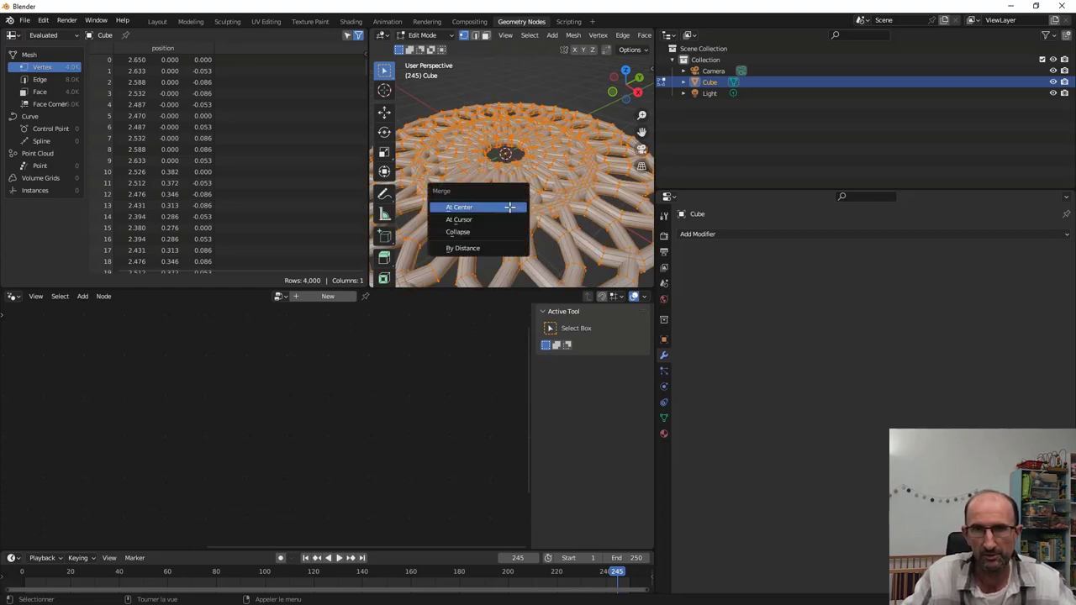
click(491, 249)
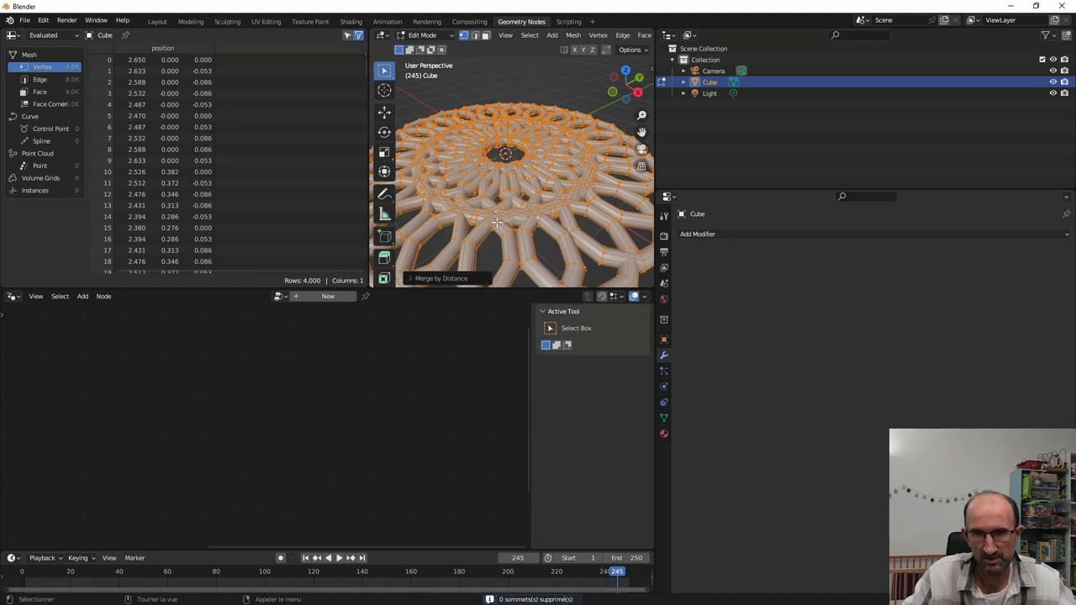
mouse_move(491, 251)
middle_down()
mouse_move(506, 147)
mouse_move(508, 223)
middle_up()
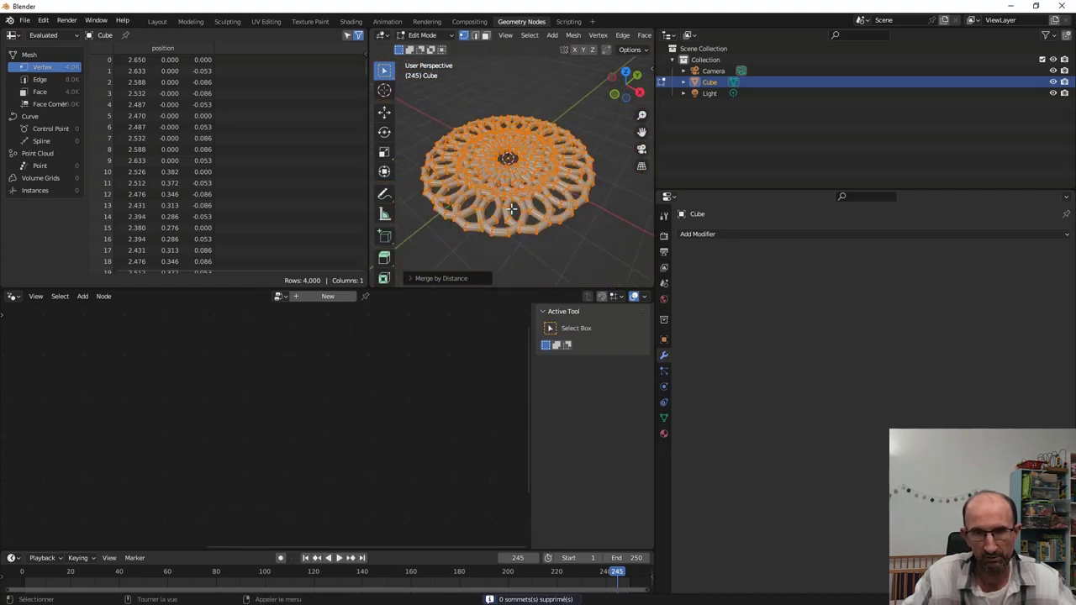
key(Tab)
scroll(513, 197, up, 3)
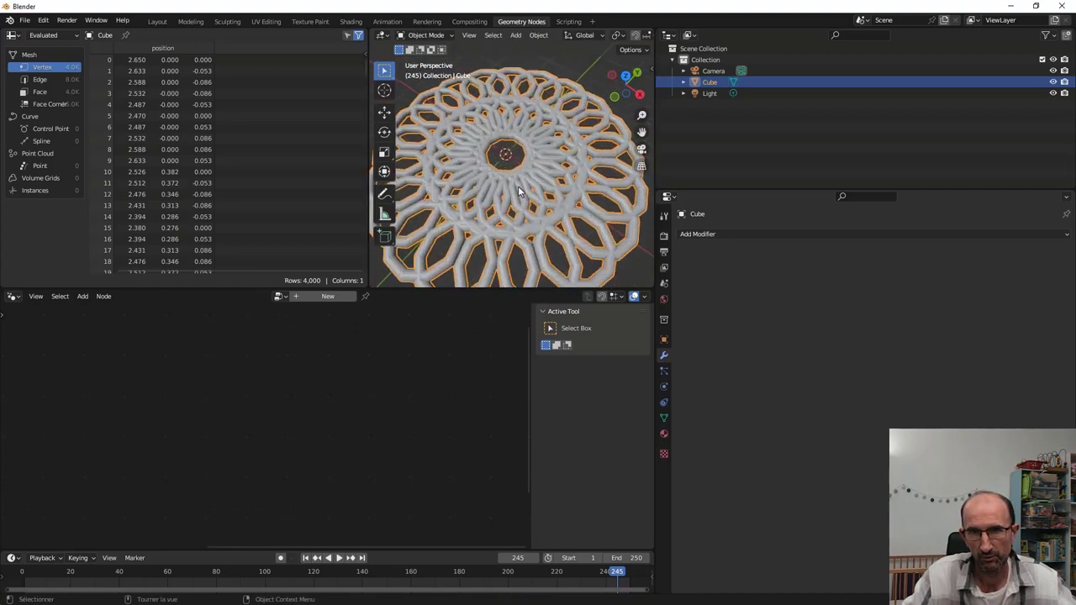
scroll(518, 187, up, 2)
Try a Subdivision Surface modifier (16,000 vertices), then undo it twice with Ctrl+Z.
click(721, 235)
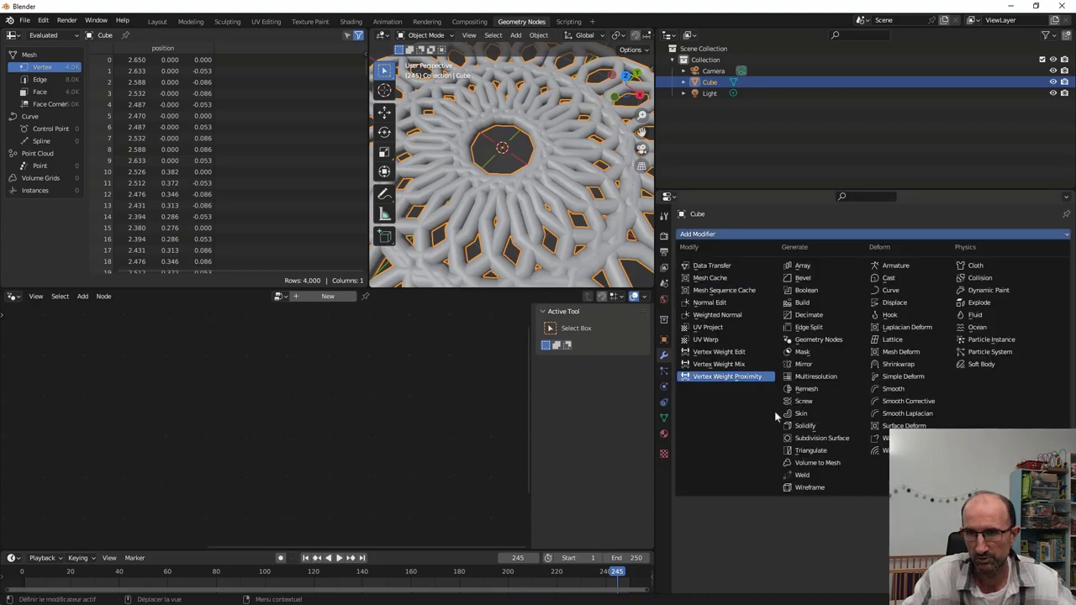
click(811, 445)
mouse_move(504, 152)
middle_down()
mouse_move(508, 193)
mouse_move(593, 184)
mouse_move(553, 180)
middle_up()
scroll(508, 158, down, 3)
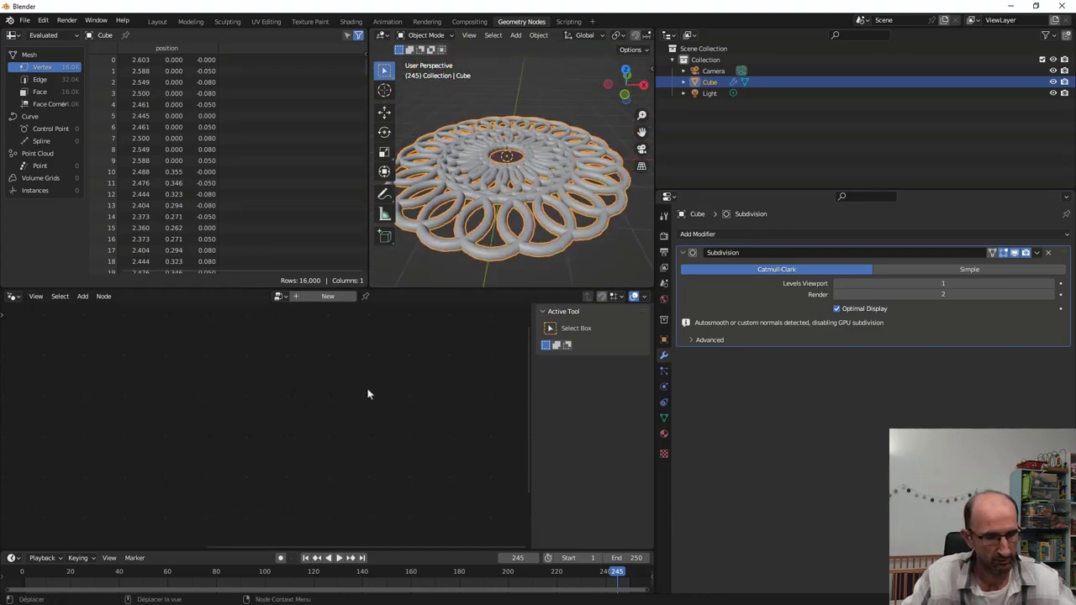
key(ctrl+z)
key(ctrl+z)
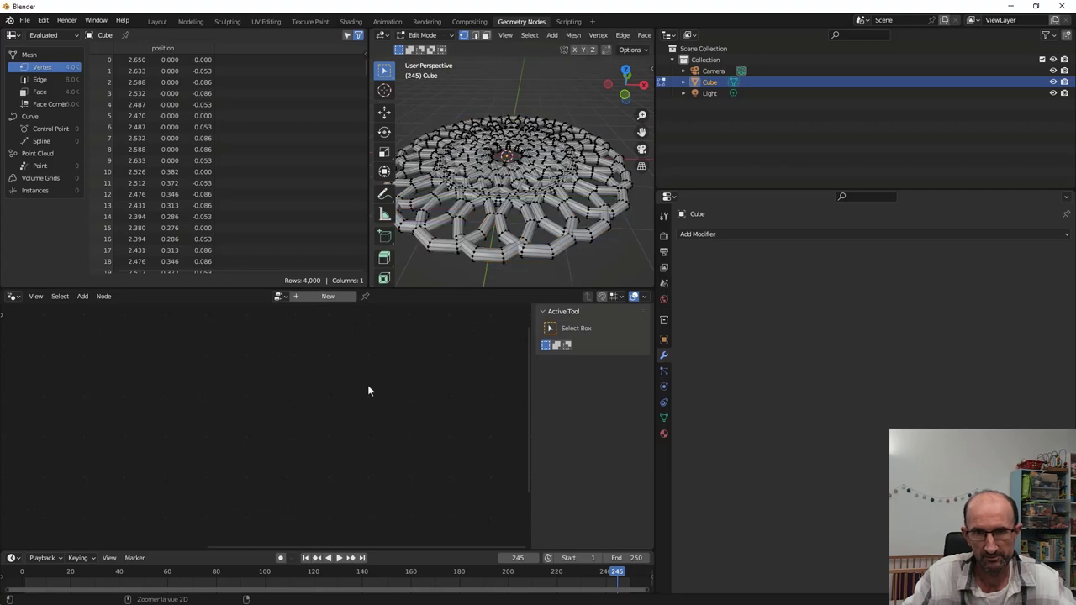
key(ctrl+z)
key(ctrl+z)
key(ctrl+z)
key(ctrl+shift+z)
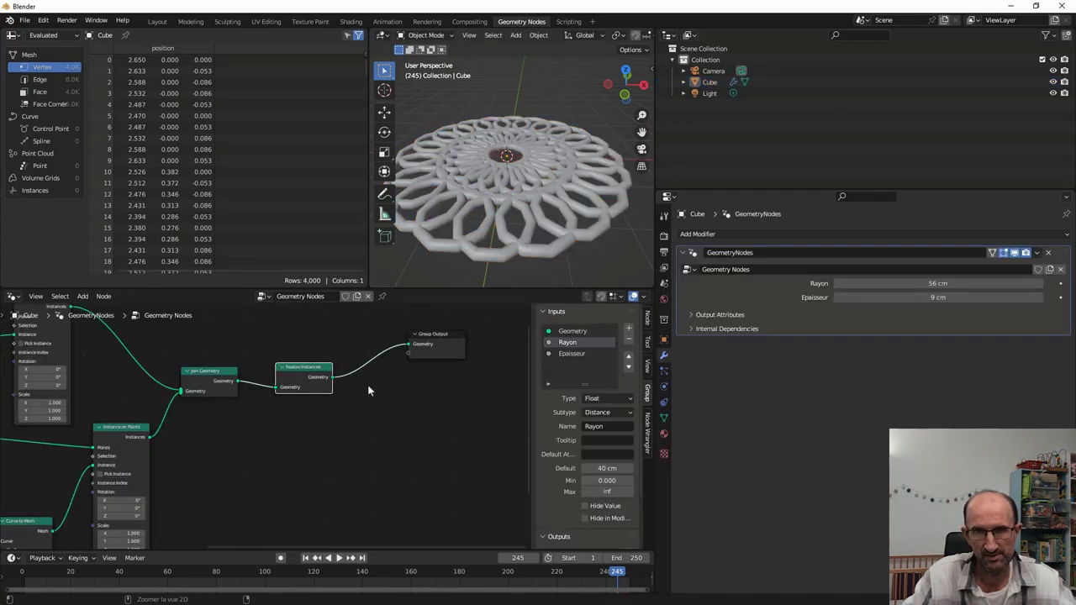
scroll(382, 393, down, 3)
mouse_move(306, 419)
middle_down()
mouse_move(486, 418)
mouse_move(457, 356)
middle_up()
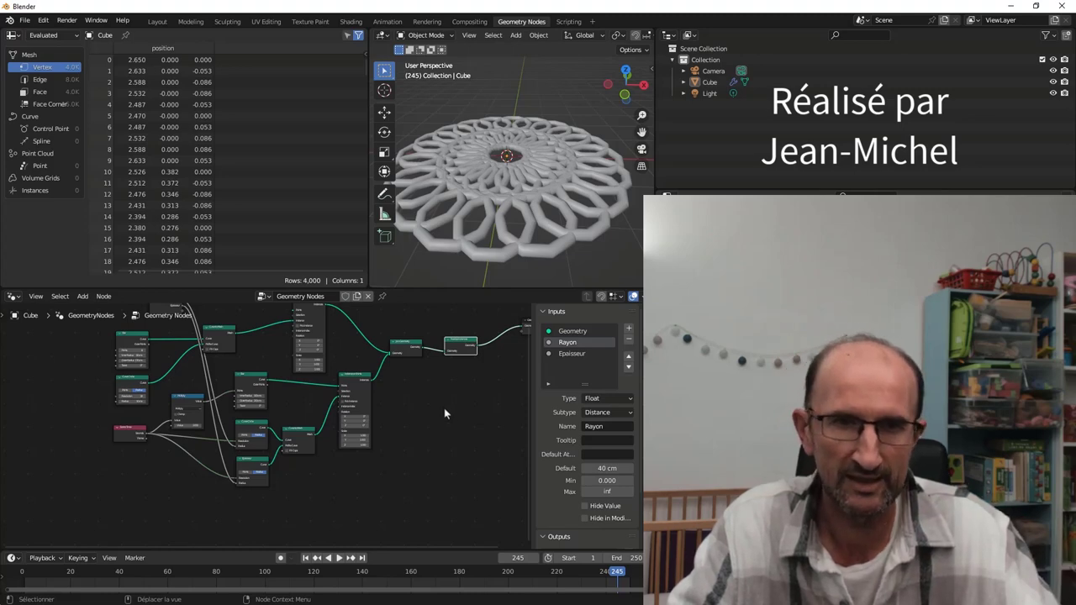
middle_drag(444, 408, 406, 423)
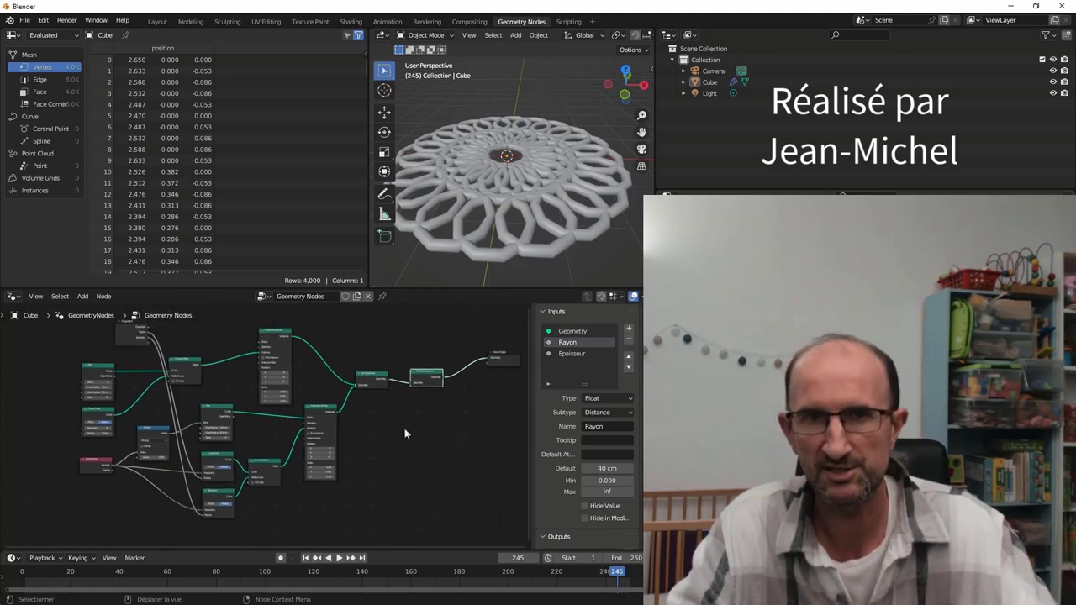